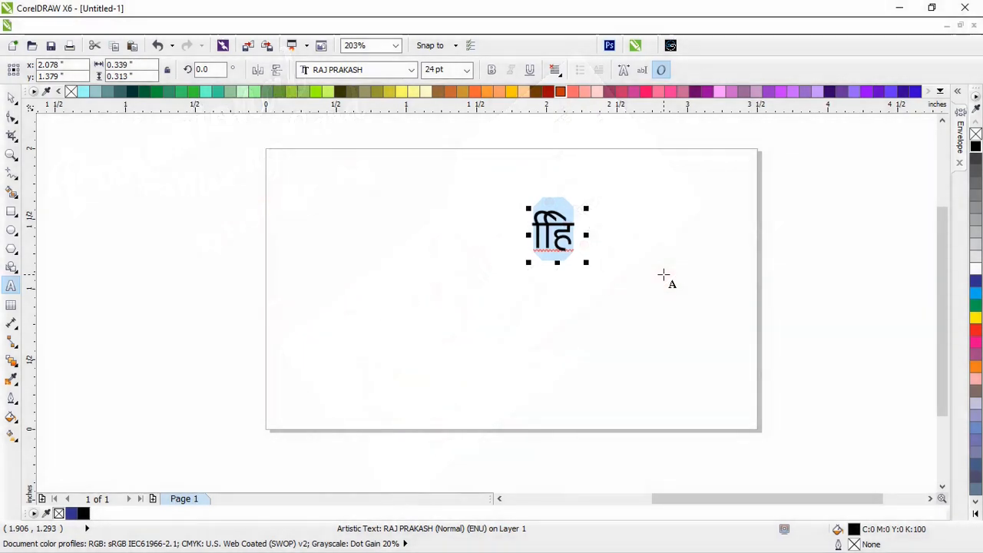
Type the first three services, शादी कार्ड, विजिटिंग कार्ड and कैशमेमो, on separate lines
type("शादी काड")
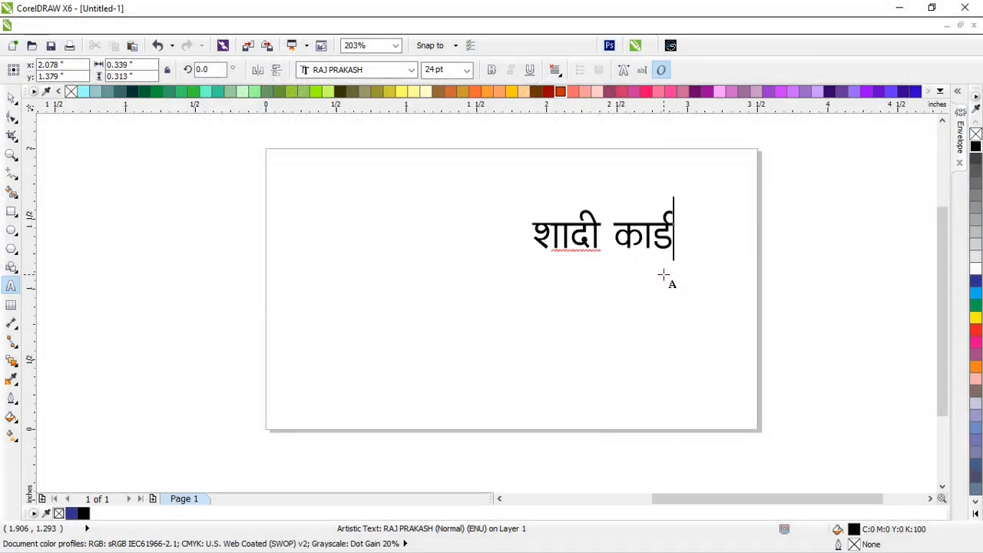
key("Return")
type("विजि")
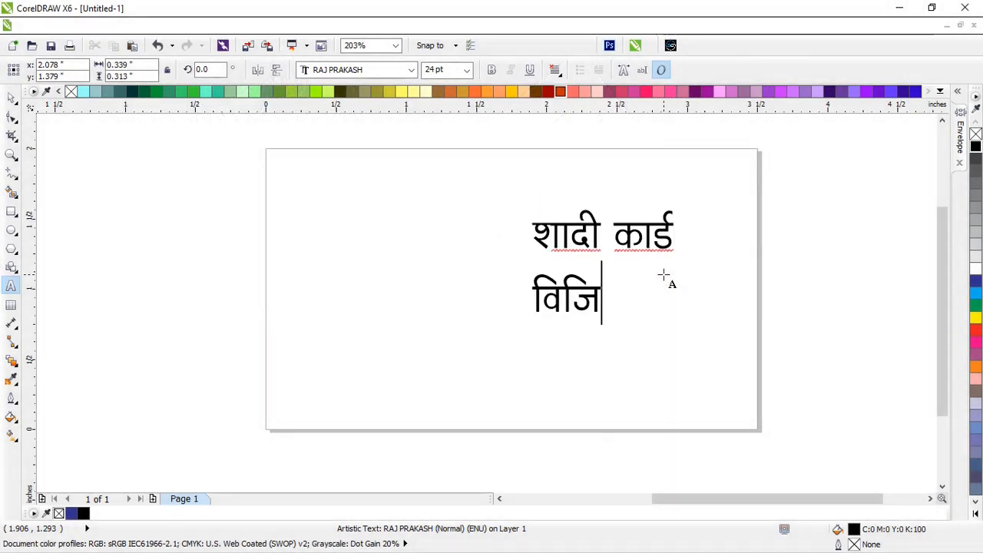
type("टिं।ग")
key("BackSpace")
key("BackSpace")
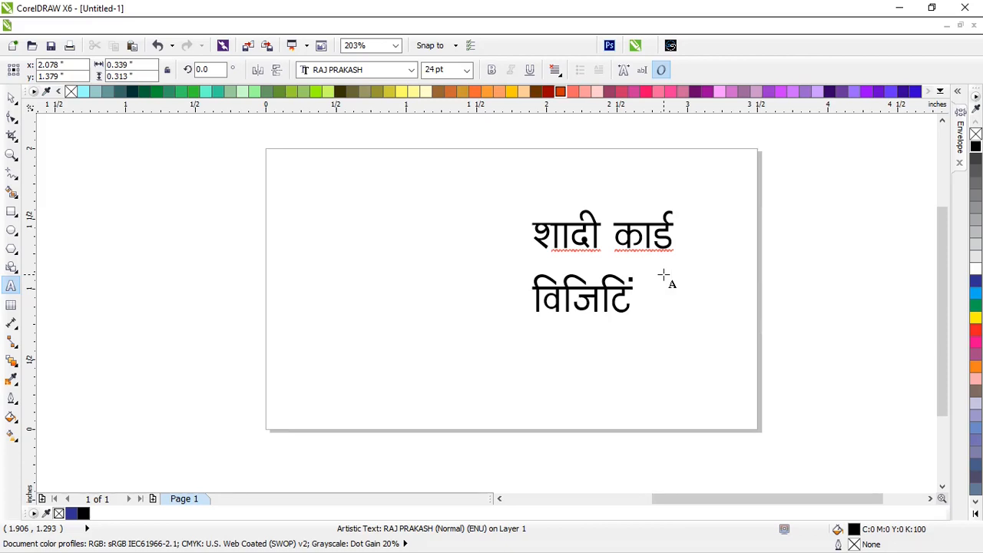
type("ग काड")
key("Return")
type("कैशमेम")
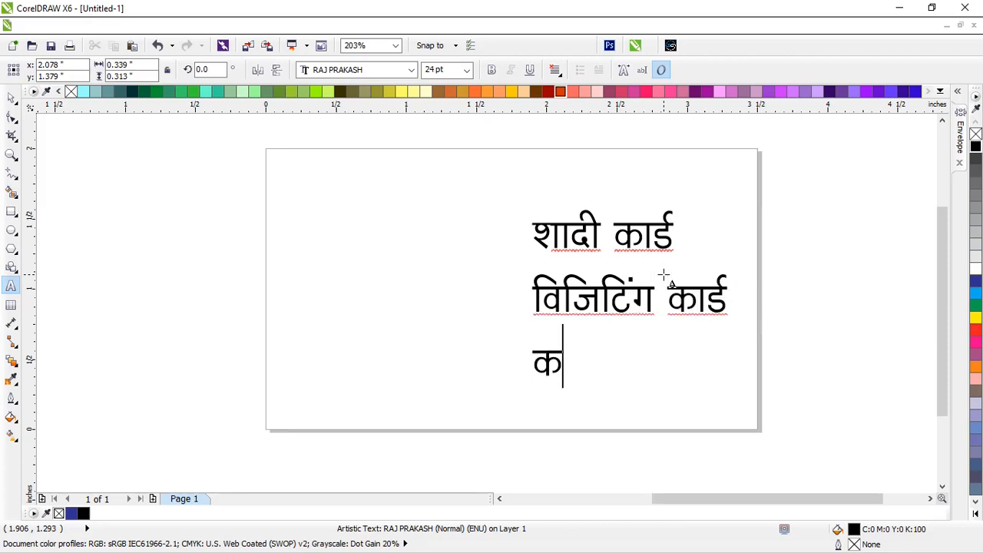
type("ा")
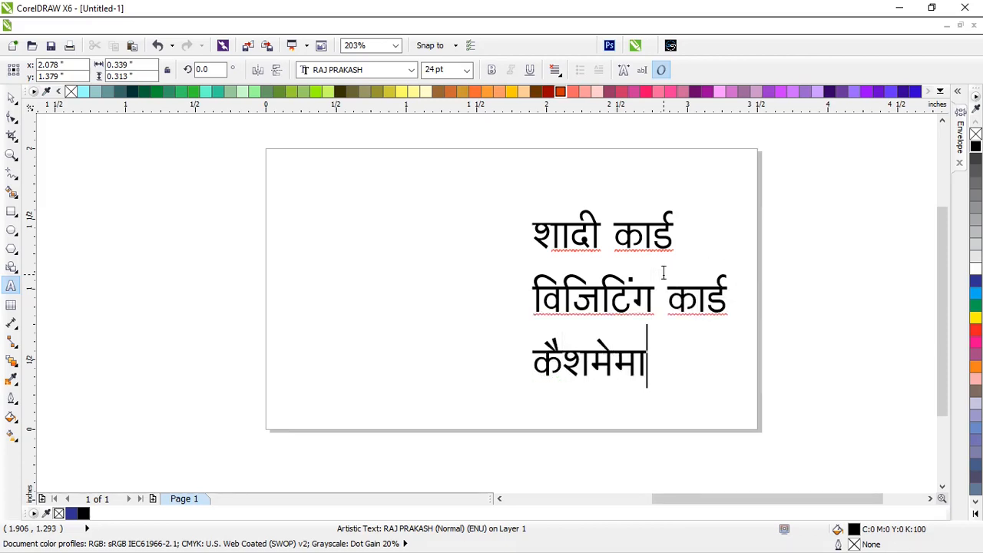
Add पोस्टर and हैण्डबिल as the fourth and fifth lines, then select all the text
key("Return")
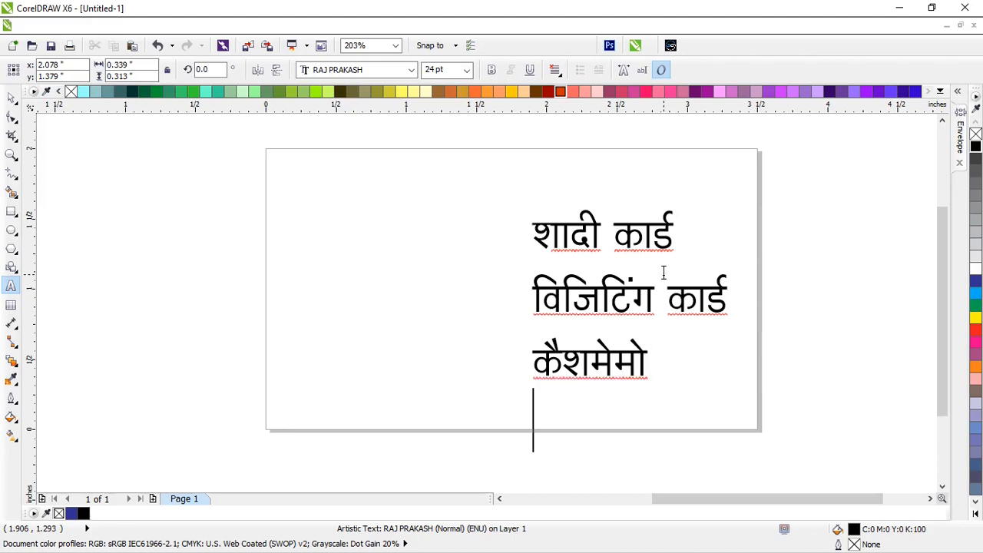
type("पोस्टर")
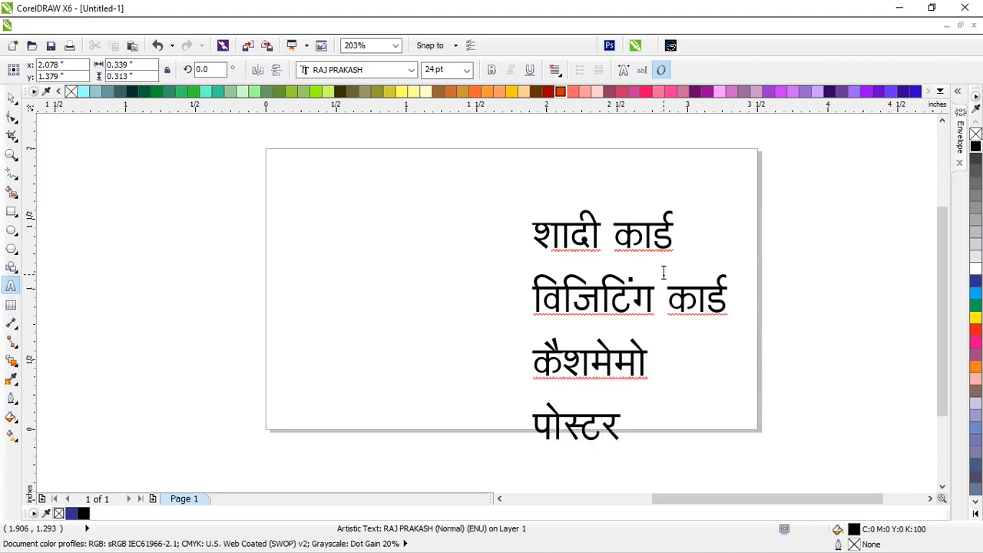
key("Return")
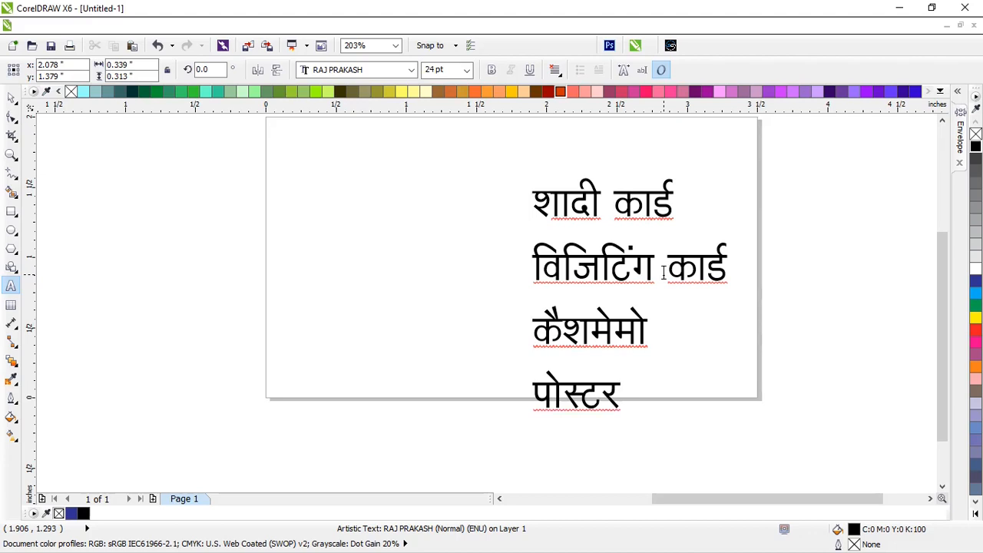
type("हे")
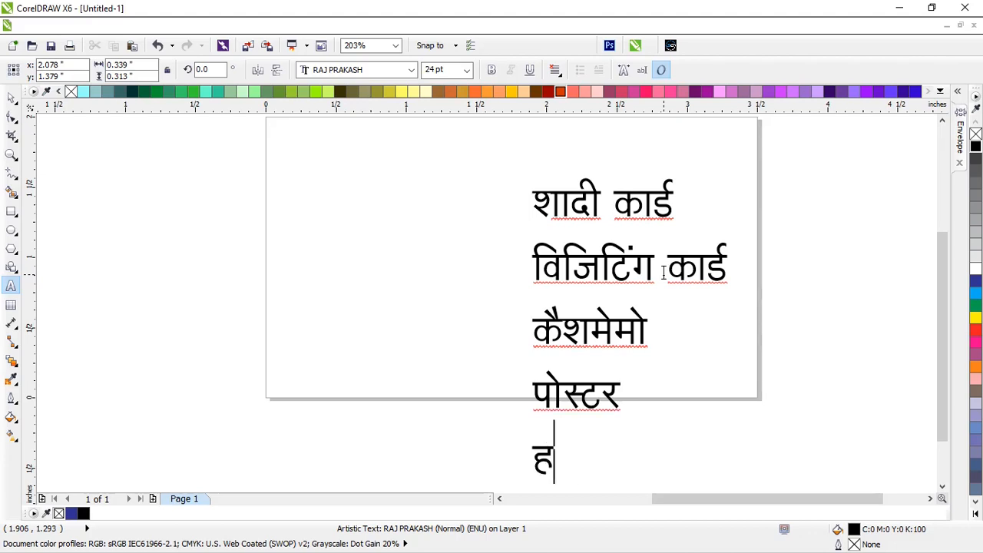
type("ैहण्ड")
key("BackSpace")
key("BackSpace")
key("BackSpace")
type("ण्डबिल")
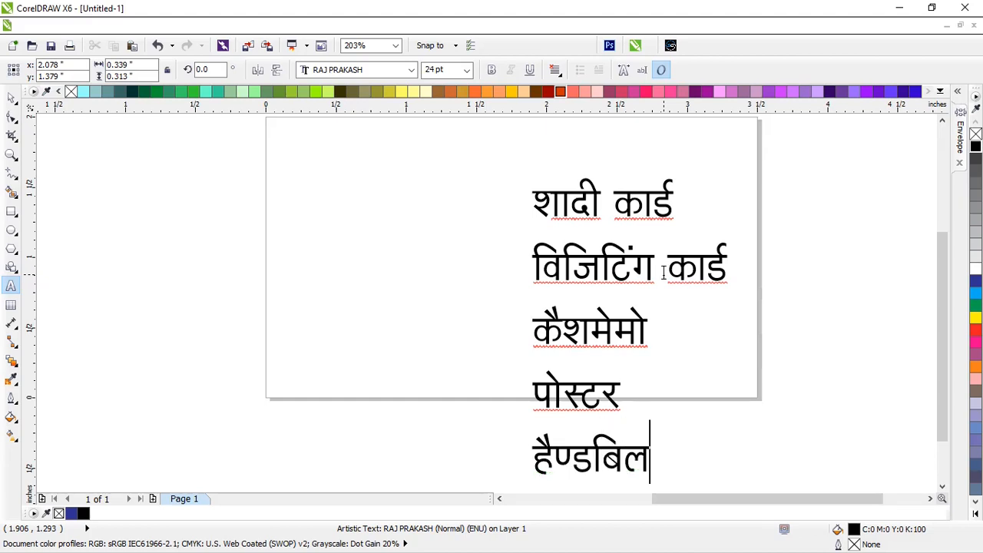
key("ctrl+a")
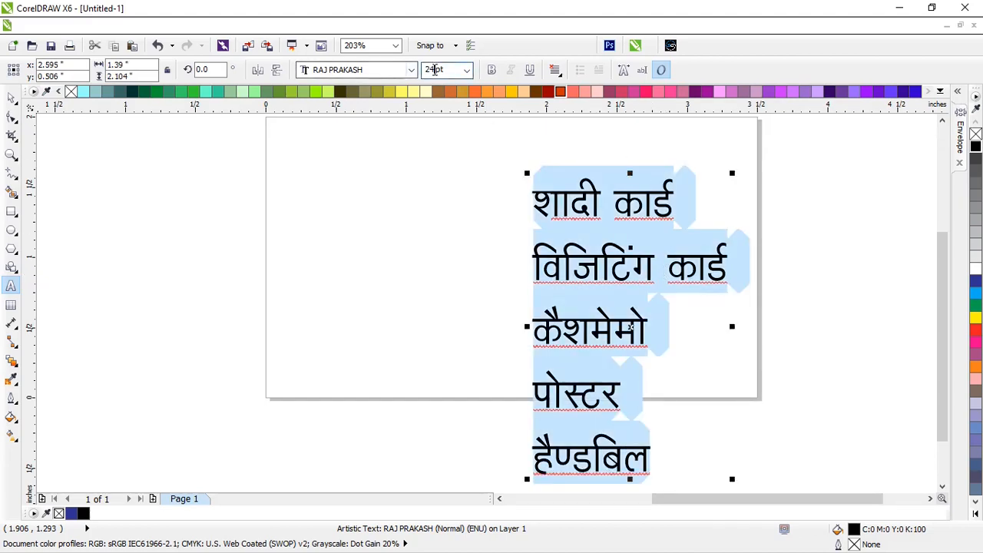
Set the services list font size to 12 pt
left_click(435, 70)
type("20")
key("Return")
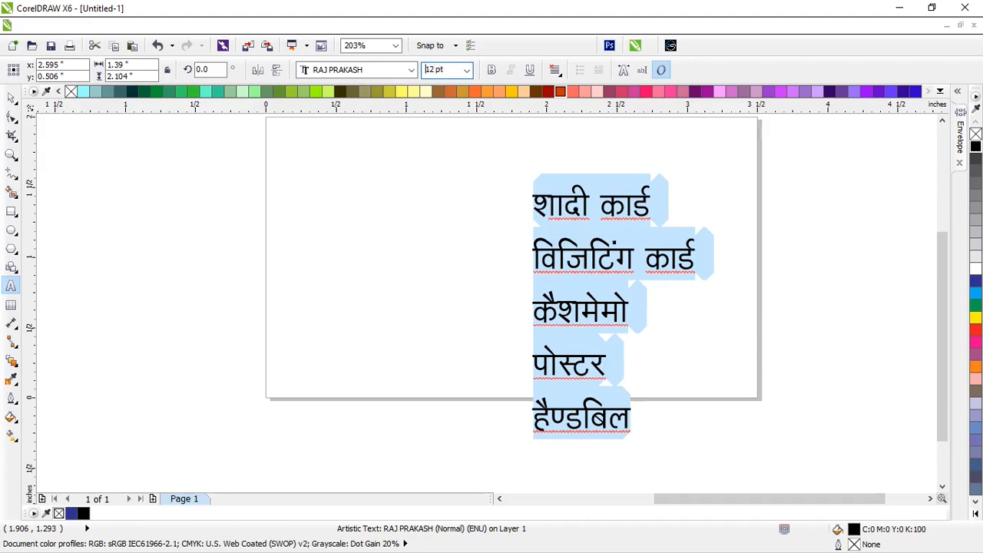
key("Return")
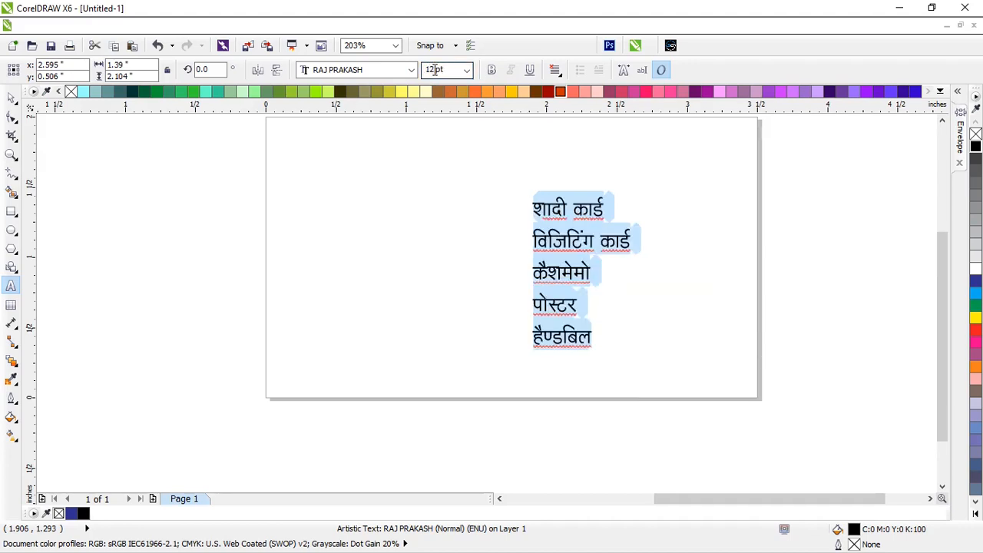
Add कैलेण्डर as a sixth line and nudge the list slightly right and up
left_click(554, 345)
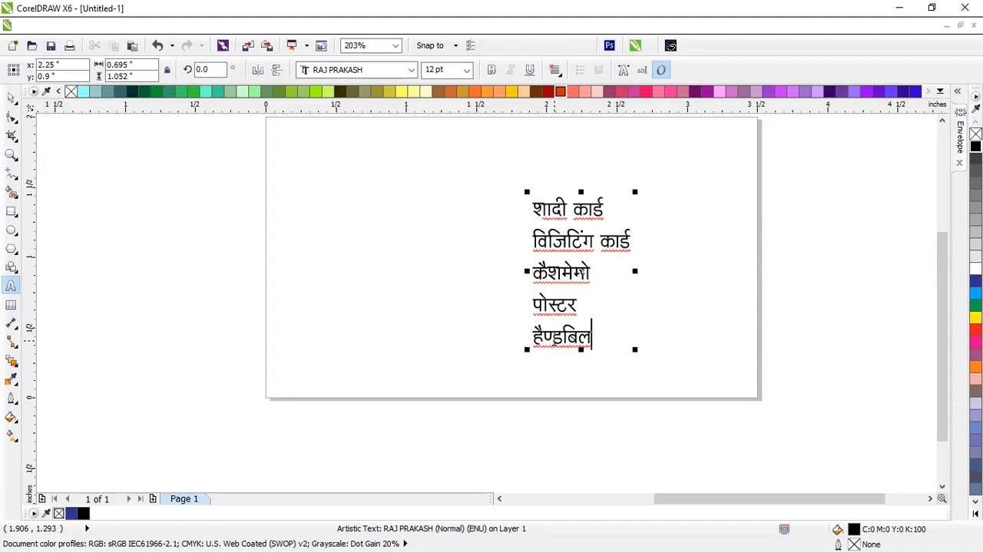
key("Return")
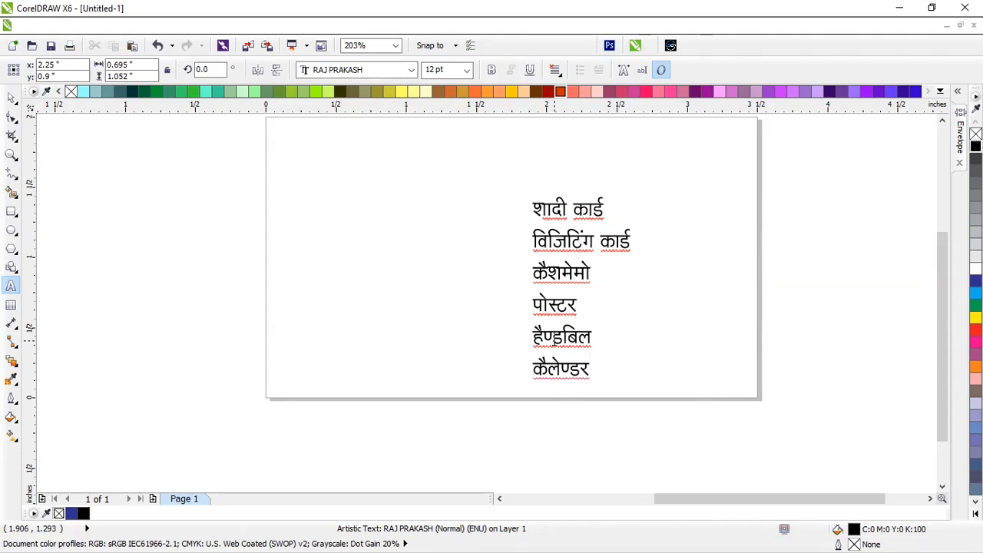
key("ctrl+a")
key("ctrl+space")
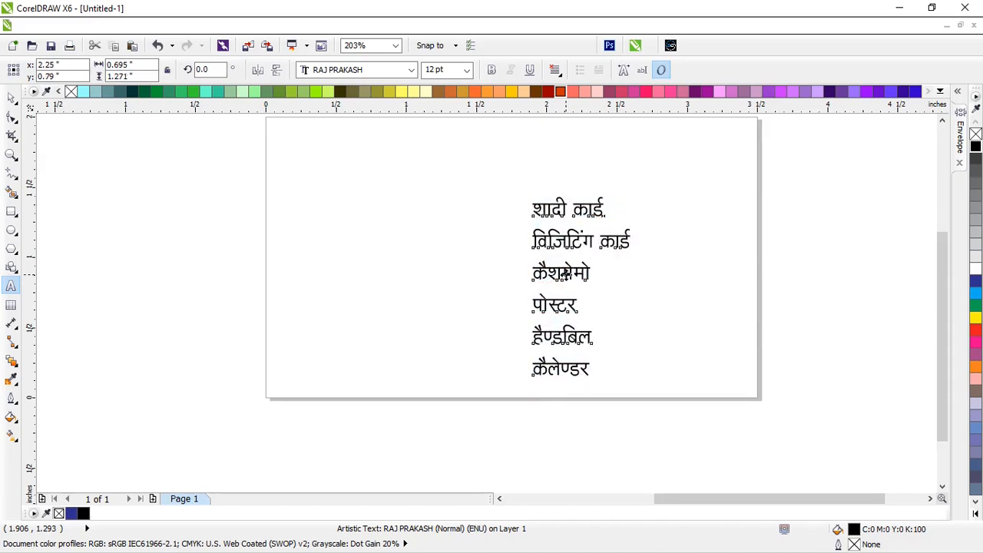
left_click_drag(566, 274, 614, 239)
Move the अभी प्रिन्टर्स logo onto the card, scale it down and place it at the left
scroll(482, 249, "down", 1)
left_click(269, 248)
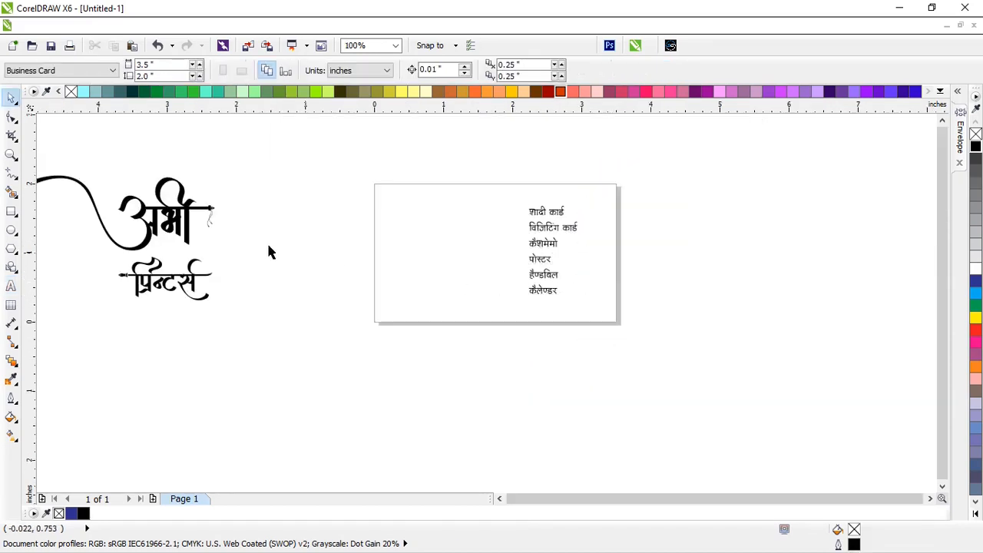
left_click(146, 206)
left_click(194, 282, "shift")
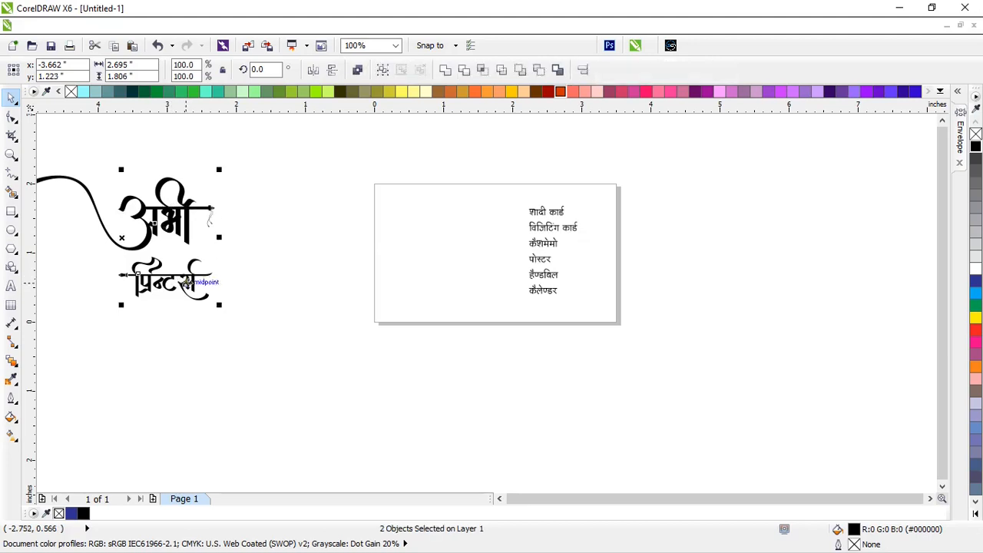
left_click_drag(194, 282, 455, 281)
scroll(454, 257, "up", 1)
left_click_drag(507, 345, 440, 302)
left_click_drag(385, 189, 521, 215)
scroll(476, 203, "down", 1)
scroll(490, 184, "up", 1)
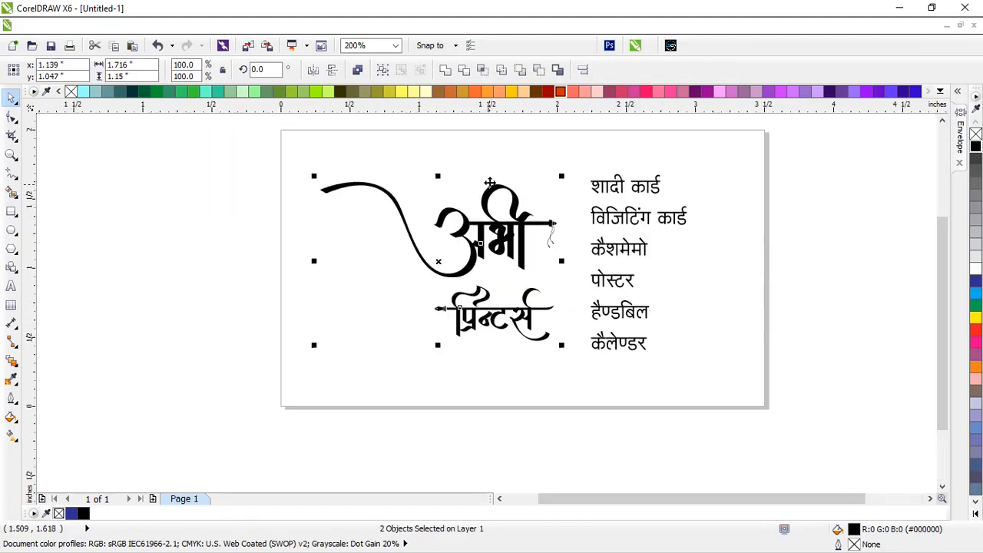
Drop a copy of the services list below the logo, ready for text editing
left_click_drag(815, 409, 259, 136)
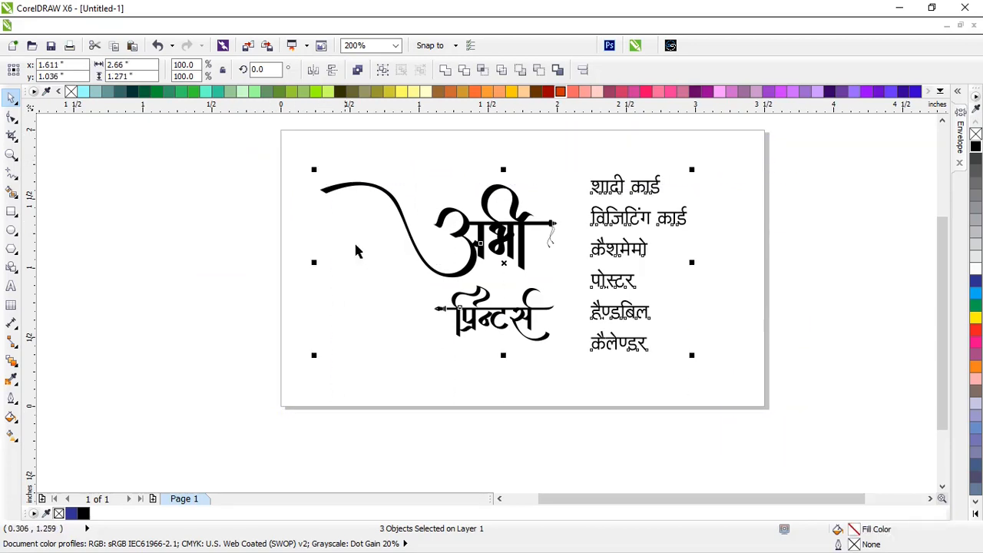
scroll(493, 245, "down", 1)
scroll(531, 240, "up", 1)
left_click(722, 321)
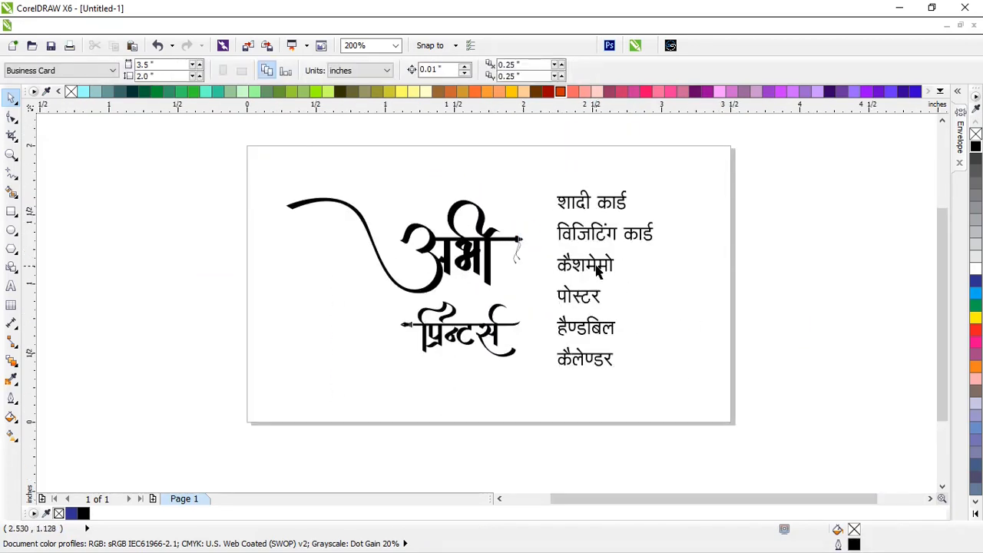
left_click_drag(596, 271, 436, 440)
right_click(437, 441)
key("F8")
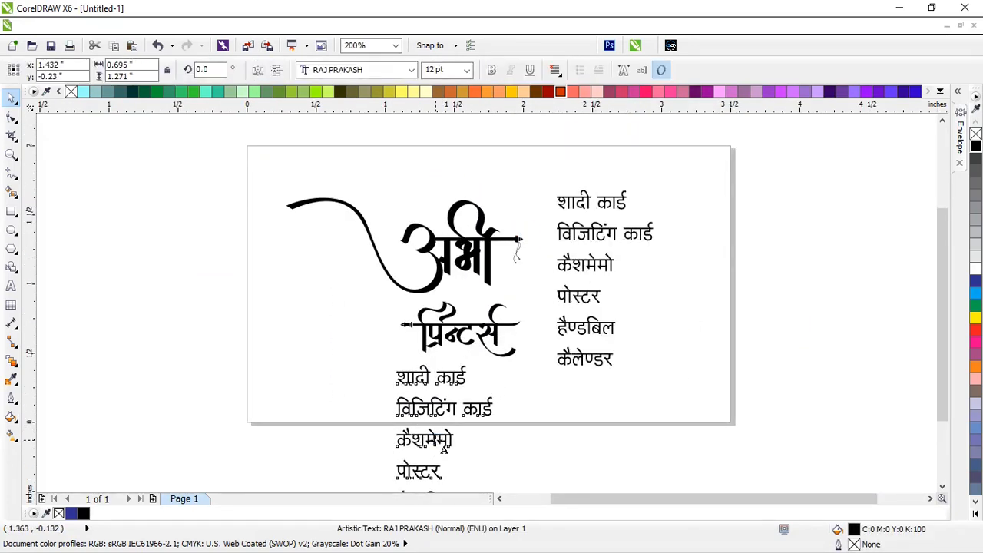
Retype the copied list as the address 'पताः सिविल' and move it down-left
key("ctrl+a")
type("पताः सिविल")
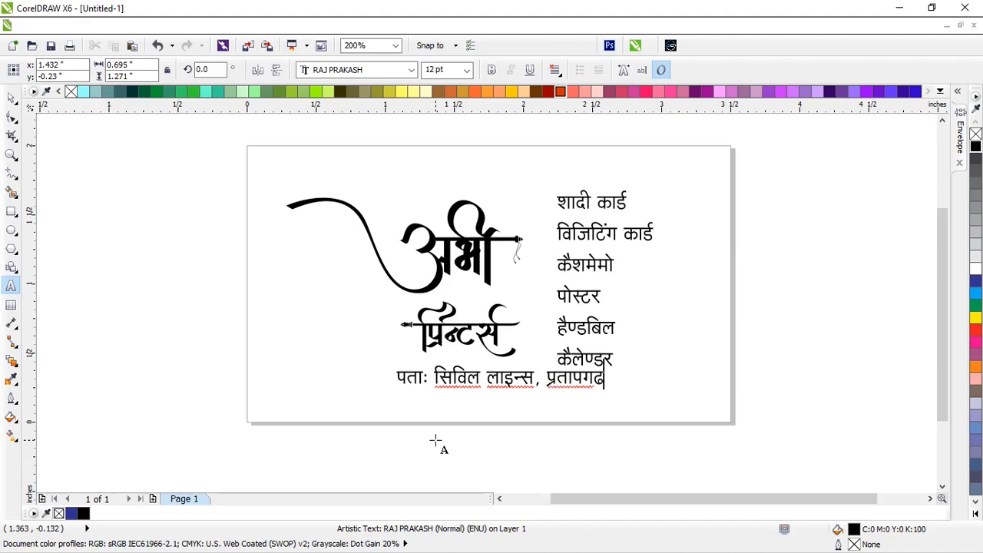
key("ctrl+space")
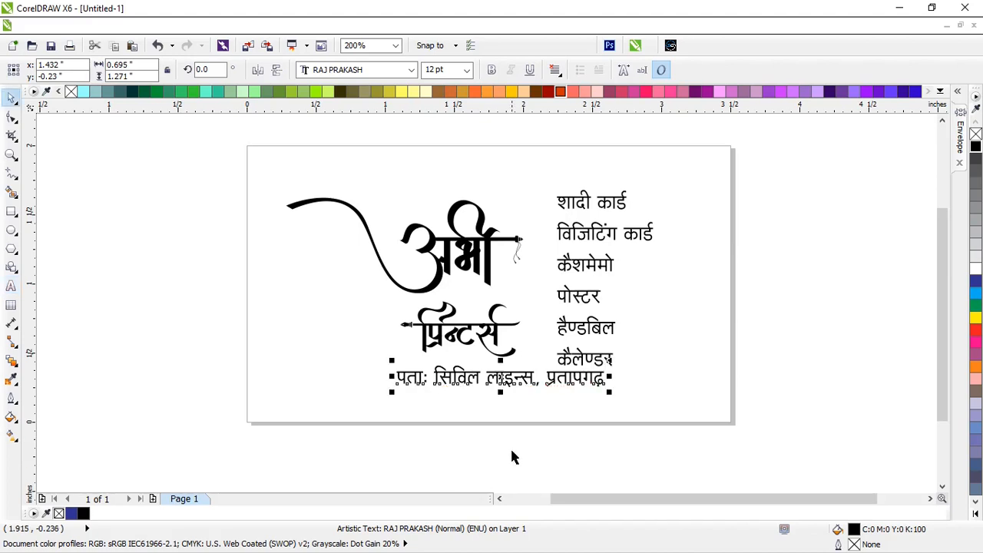
left_click_drag(504, 382, 454, 463)
Duplicate the address line and retype the copy as the shop's mobile number
right_click(454, 463)
key("F8")
key("ctrl+a")
type("मो")
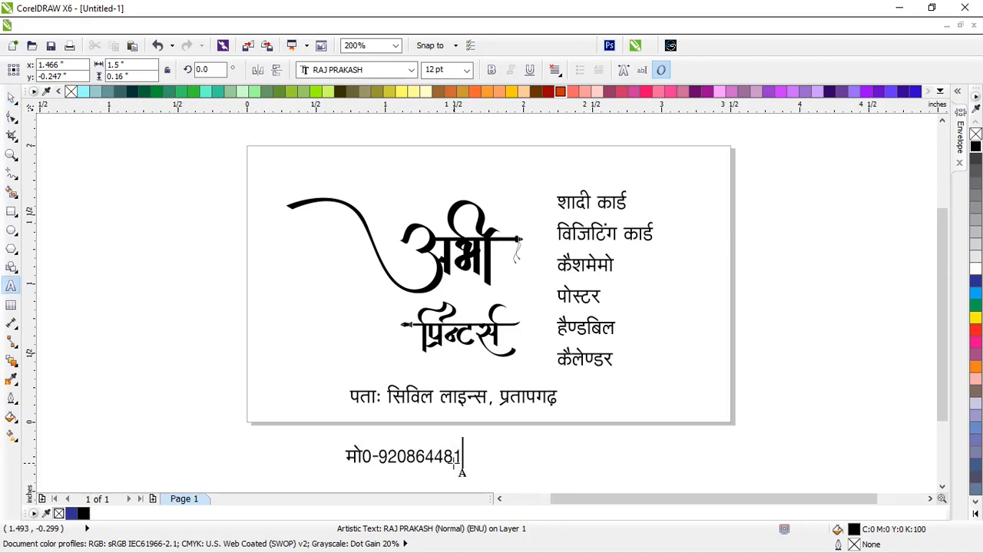
key("ctrl+space")
Shift the services list further right and move the phone number up under the address
left_click(622, 455)
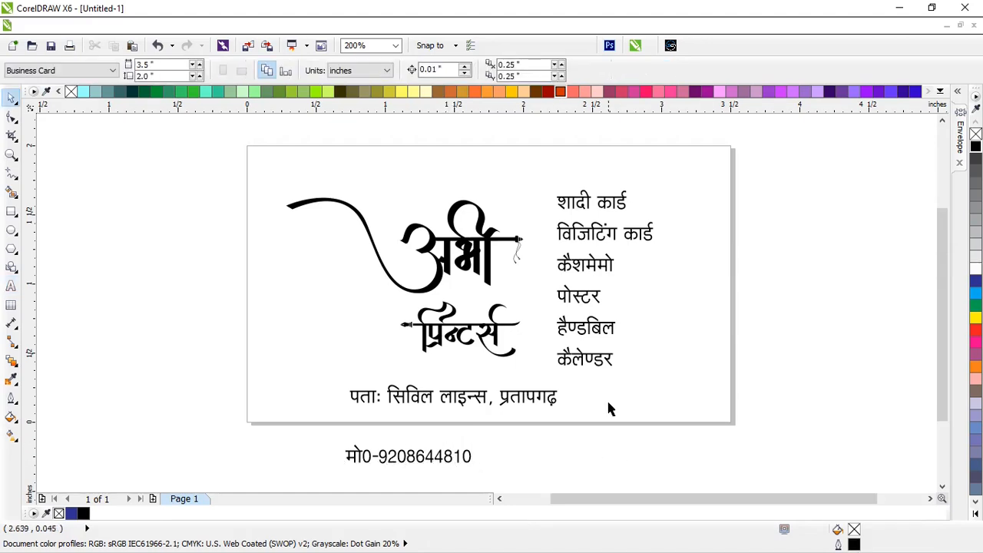
left_click_drag(592, 301, 631, 302)
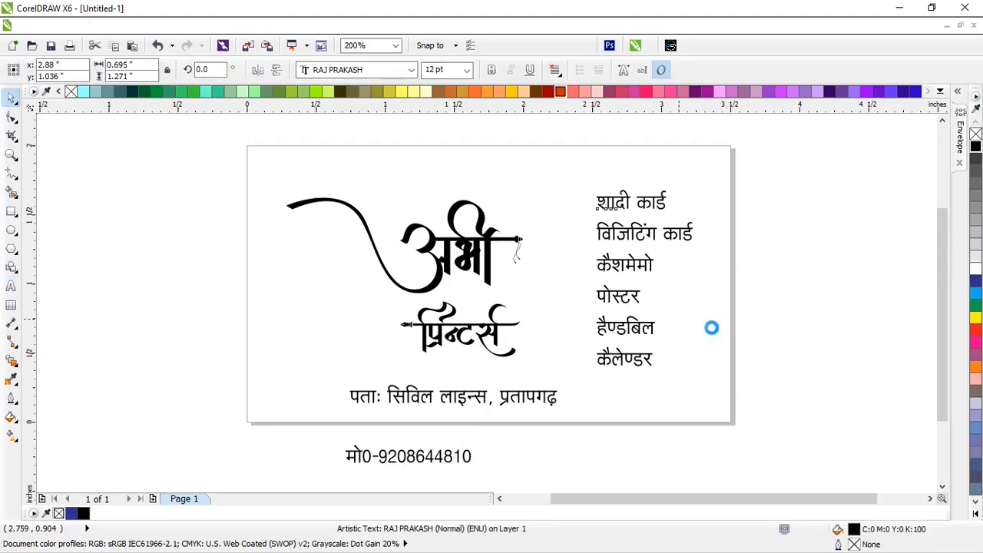
left_click(780, 342)
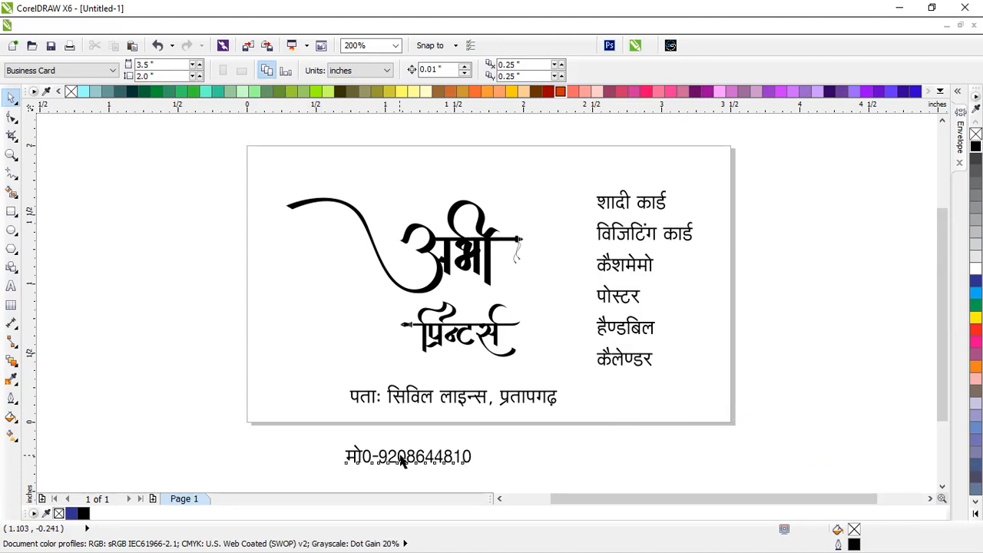
left_click_drag(401, 460, 449, 434)
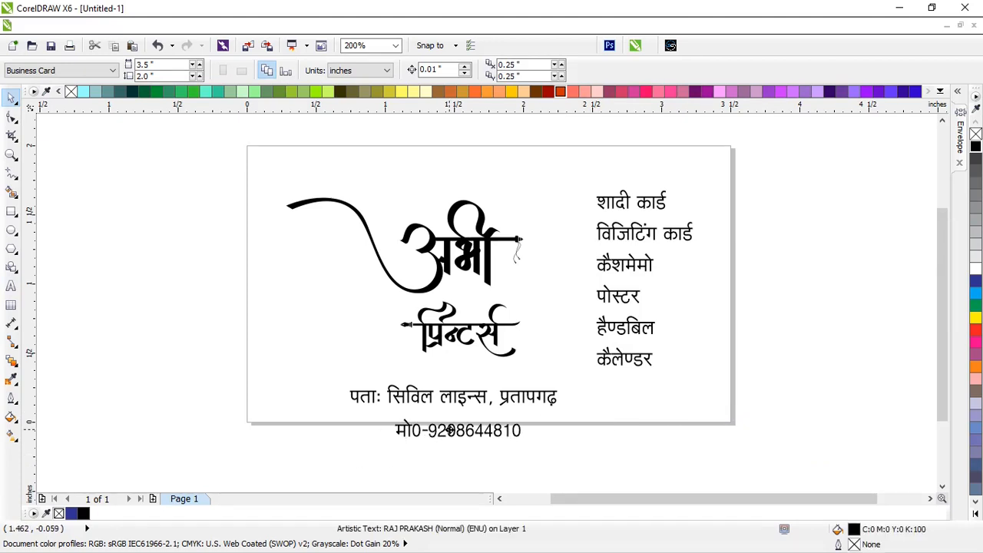
Create a card-sized rectangle and give it an inside contour border
double_click(12, 214)
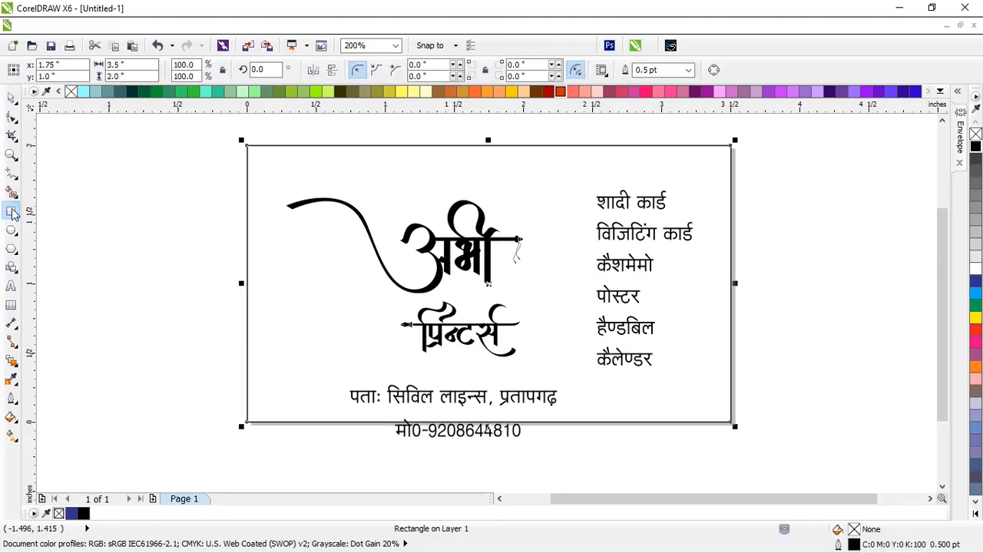
left_click(11, 360)
left_click(43, 408)
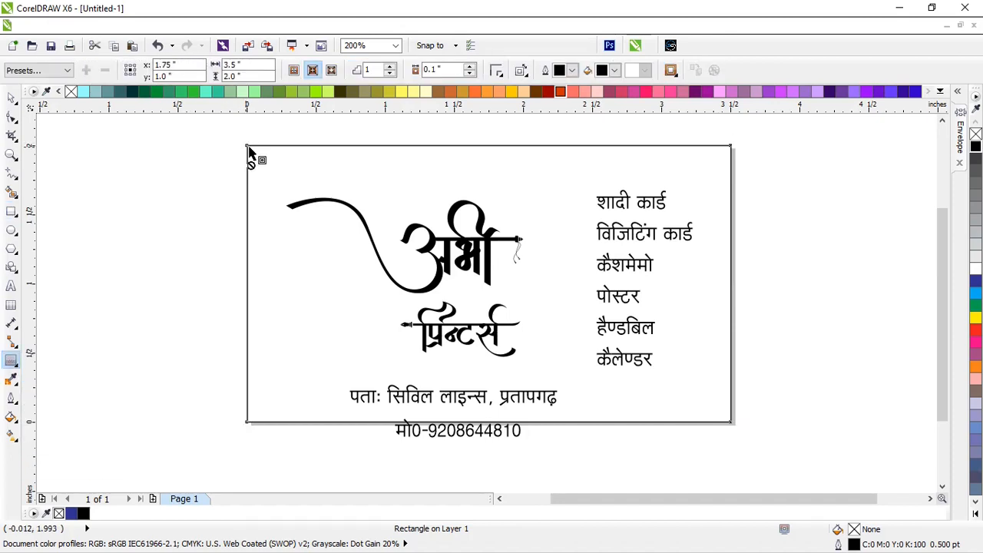
left_click_drag(249, 154, 259, 164)
left_click(11, 98)
Move the logo and all text off the card to its right side
scroll(291, 222, "down", 1)
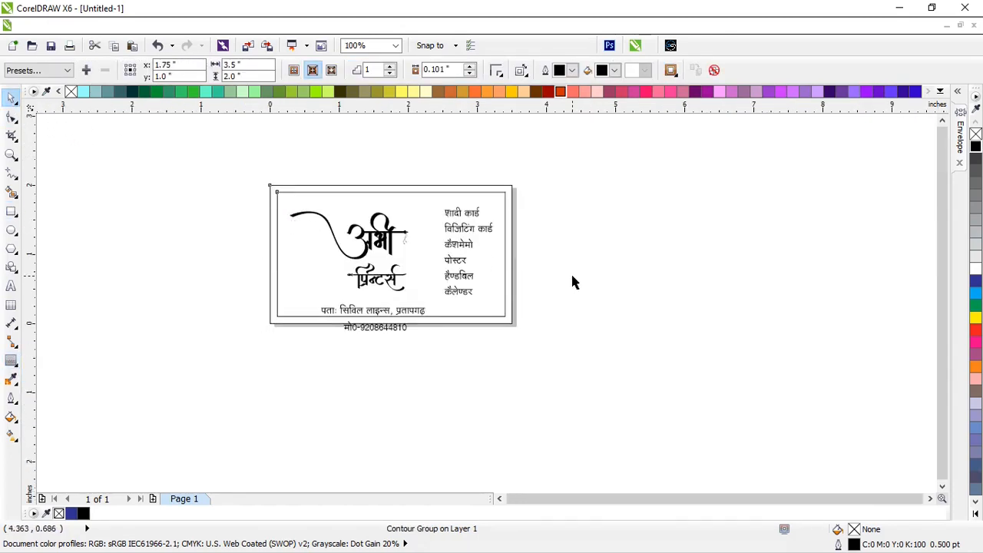
left_click_drag(619, 326, 286, 176)
left_click_drag(368, 223, 637, 238)
left_click(325, 213)
scroll(347, 213, "up", 1)
scroll(485, 265, "down", 1)
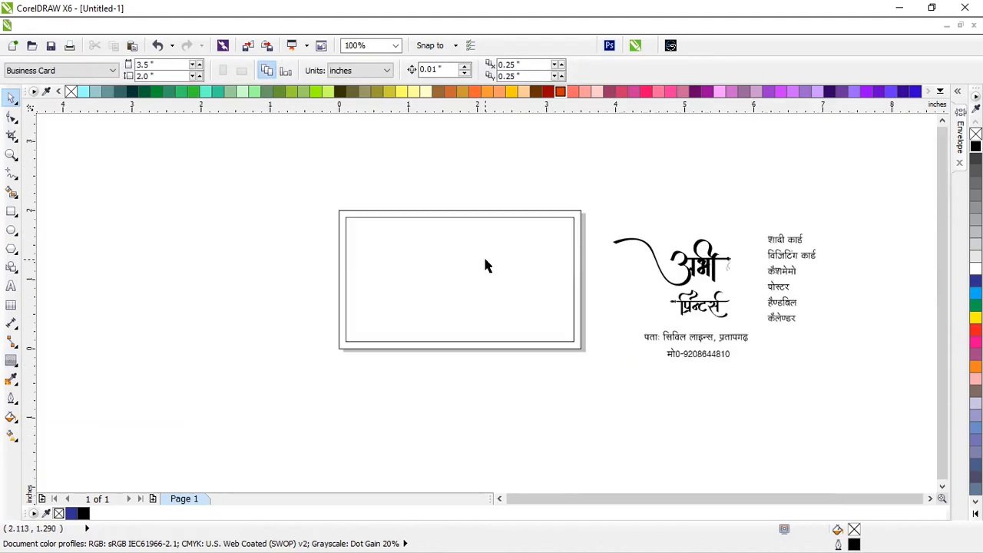
scroll(475, 261, "up", 1)
scroll(416, 261, "down", 1)
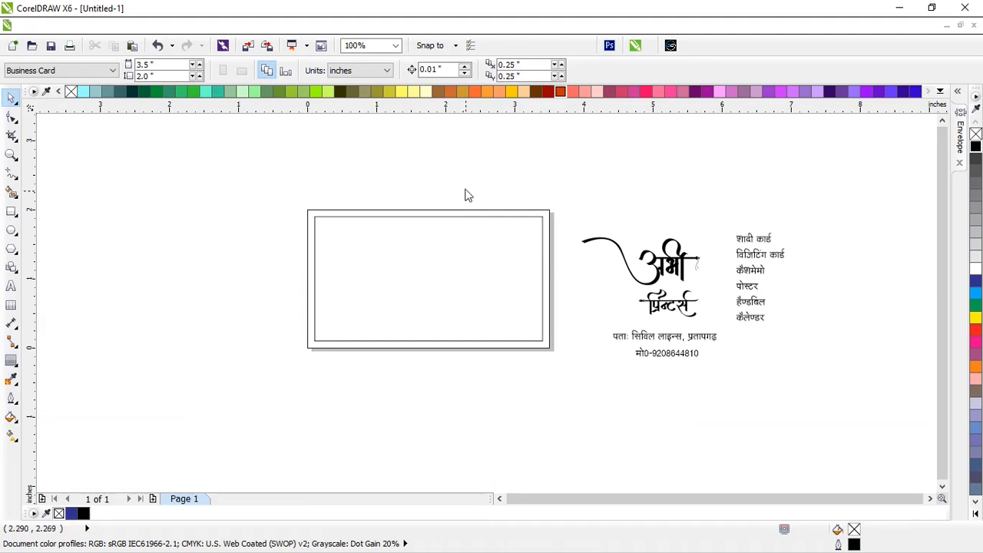
Save the drawing as Abi Printers.cdr in F:\Youtube Videos
key("ctrl+s")
type("Abi Printers")
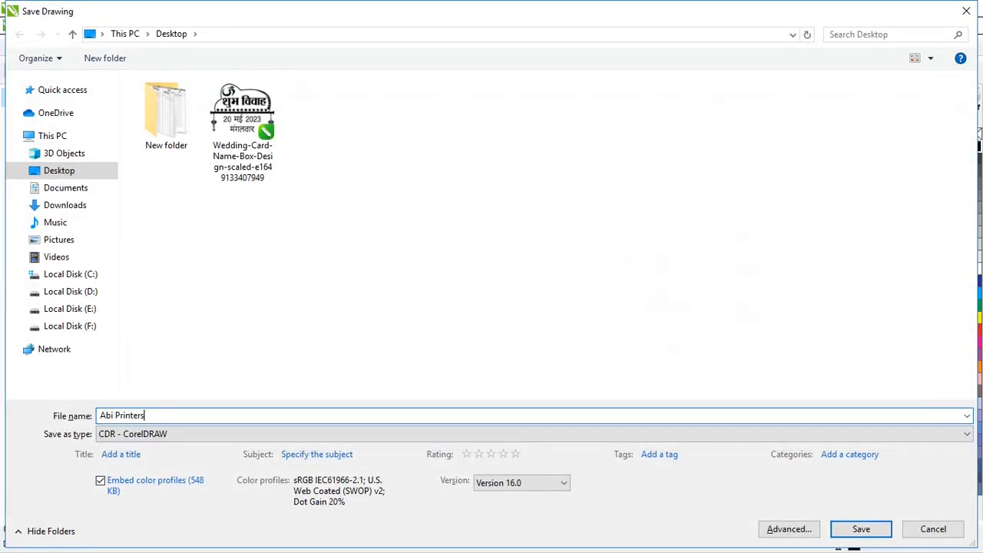
left_click(69, 326)
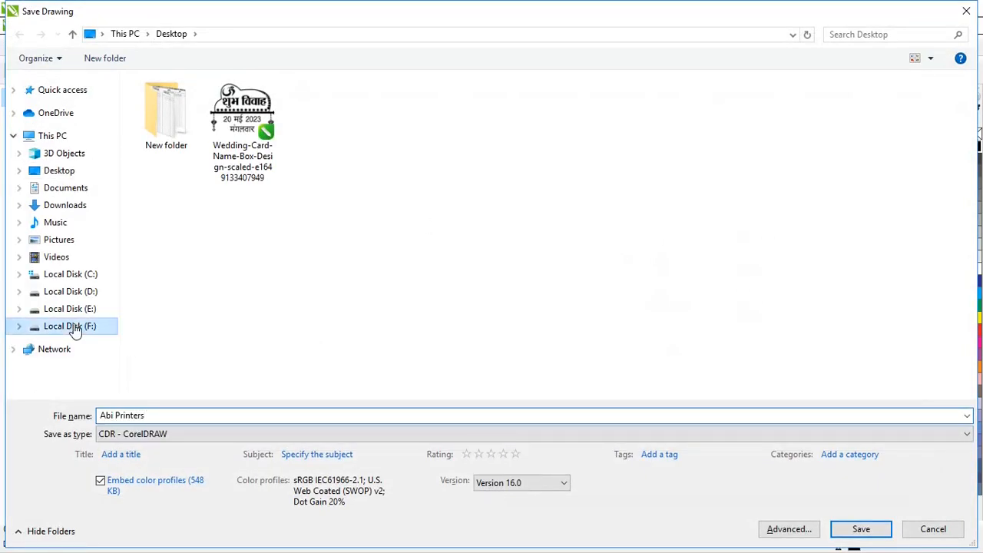
scroll(363, 347, "down", 5)
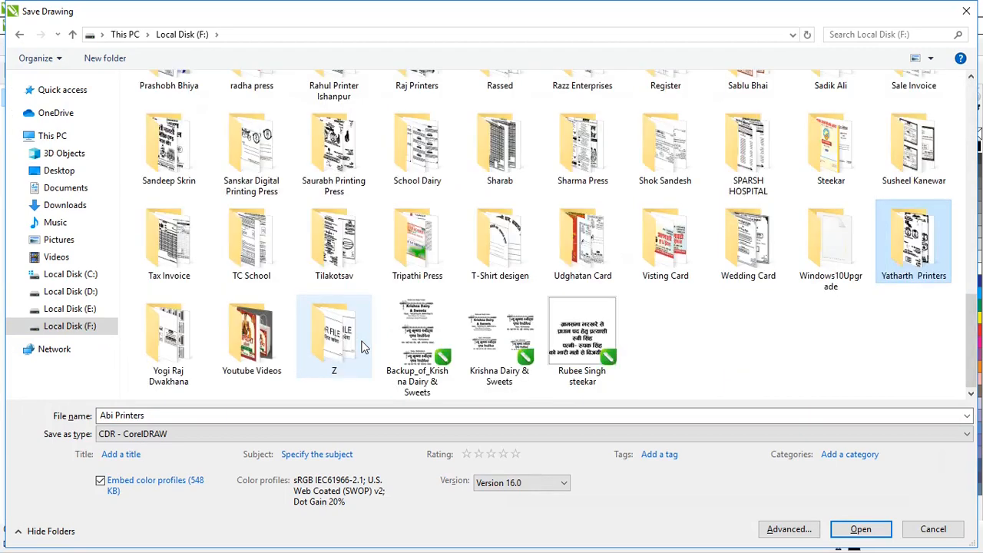
double_click(187, 338)
left_click(861, 530)
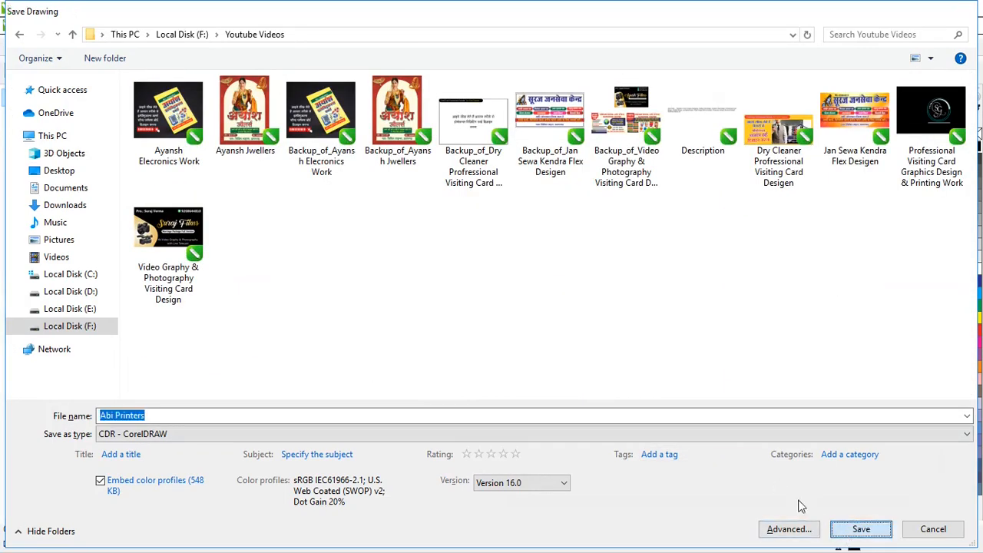
scroll(548, 246, "down", 3)
scroll(535, 248, "up", 3)
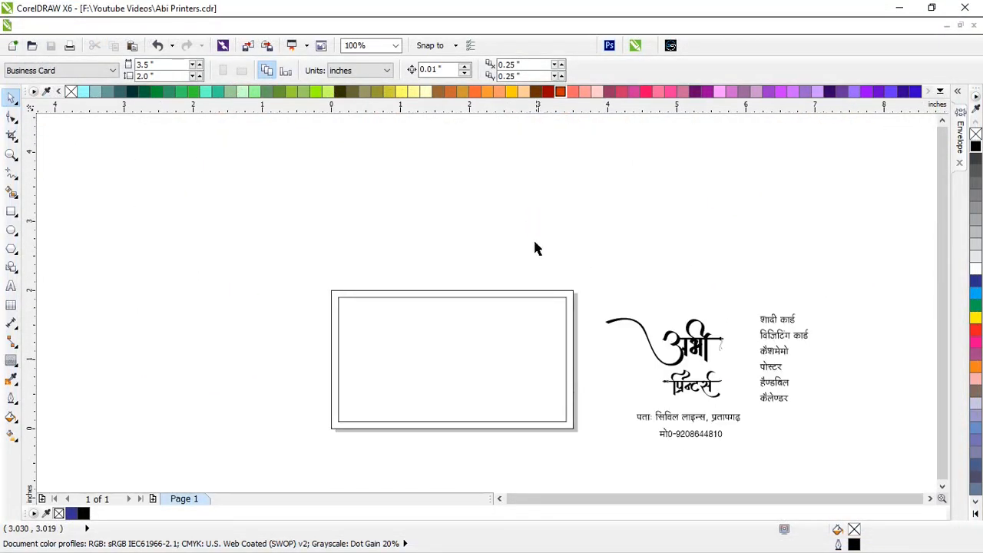
Draw a thin rectangle along the card's top edge, convert to curves, and slant its right end
scroll(497, 285, "down", 2)
scroll(472, 327, "up", 2)
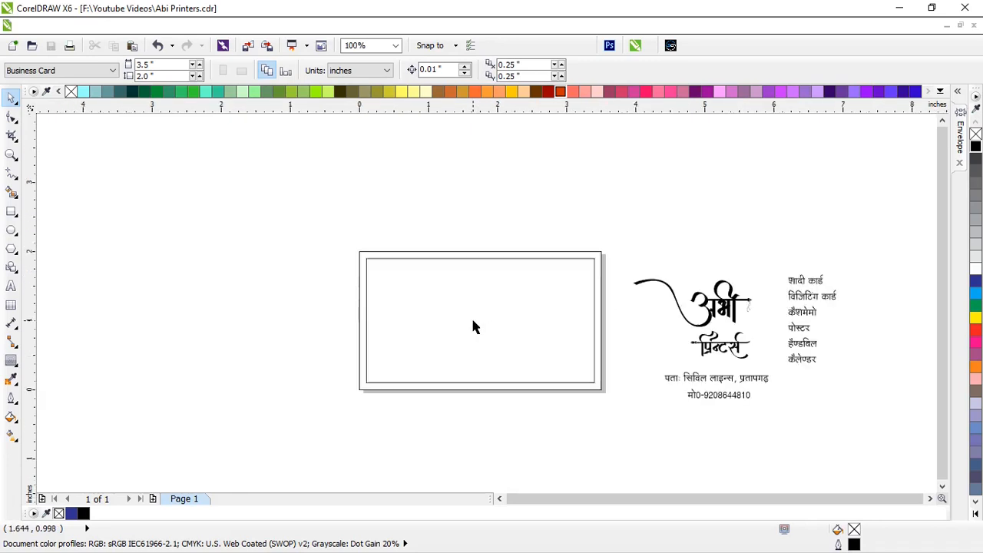
left_click(11, 211)
scroll(397, 283, "up", 1)
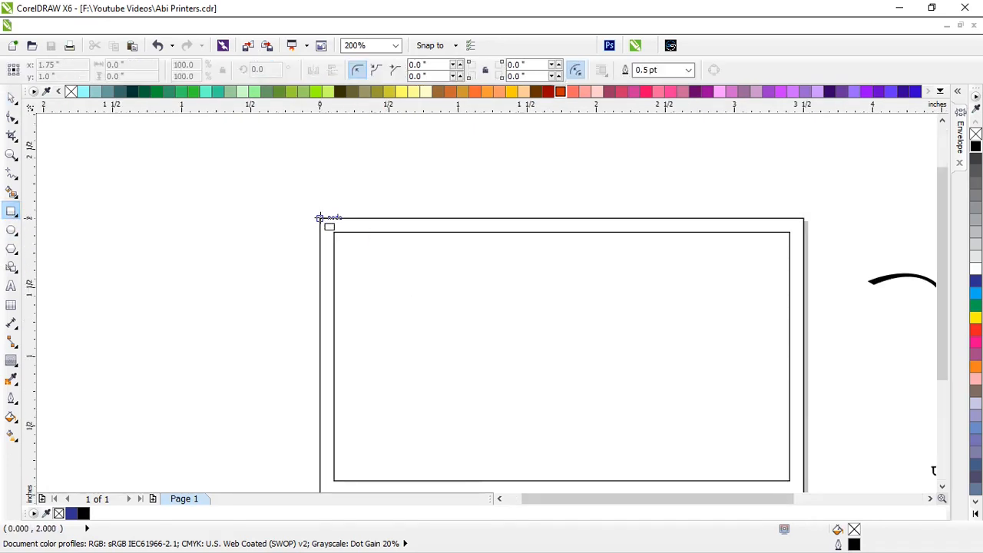
left_click_drag(320, 219, 605, 261)
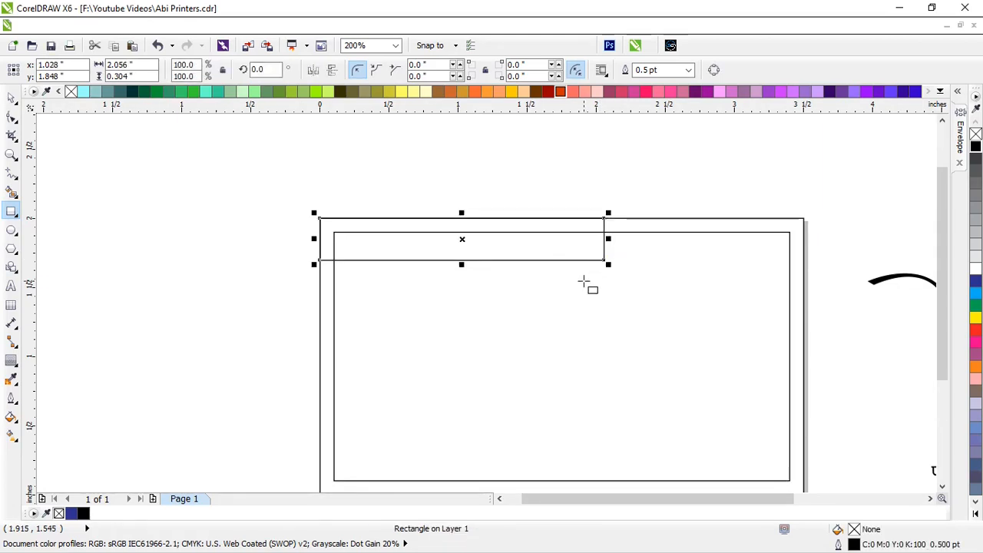
key("ctrl+q")
key("F10")
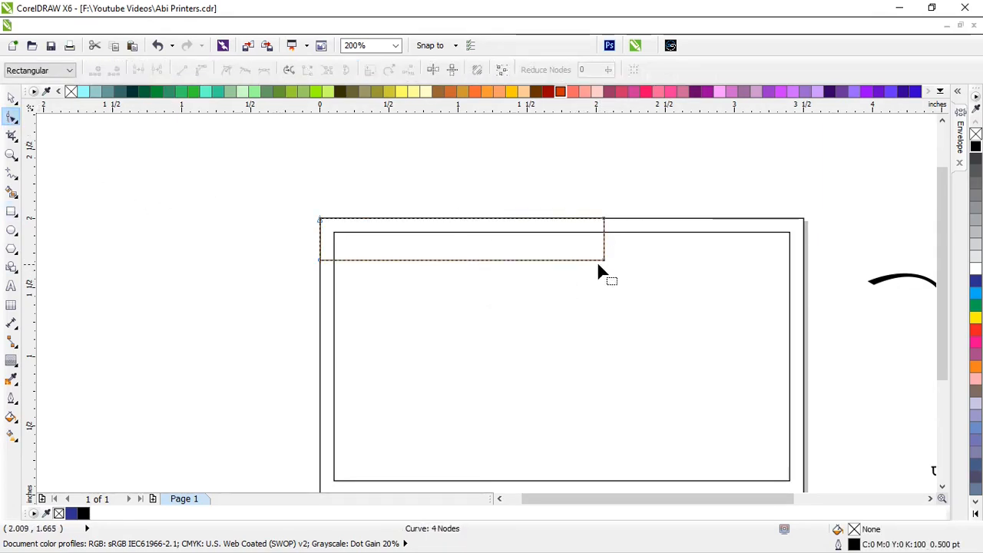
left_click_drag(603, 260, 553, 260)
scroll(496, 247, "up", 1)
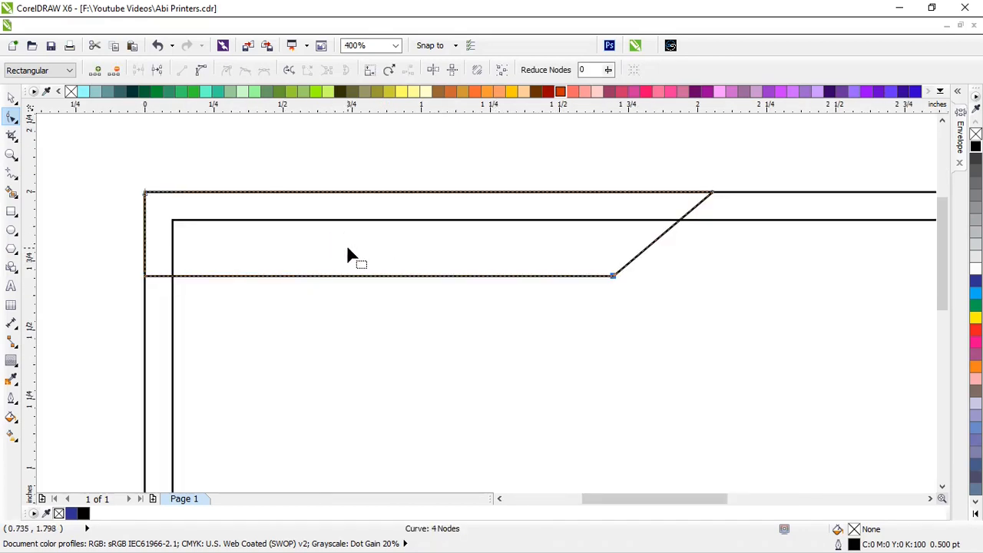
Add an inside contour to the banner, break it apart, and select the outer banner shape
left_click(11, 362)
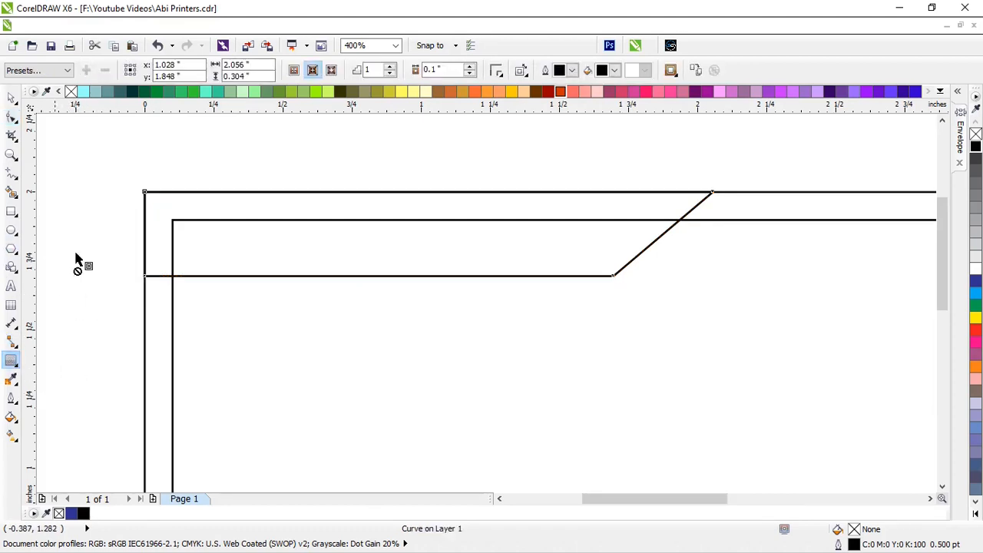
scroll(146, 197, "up", 1)
left_click_drag(149, 199, 162, 213)
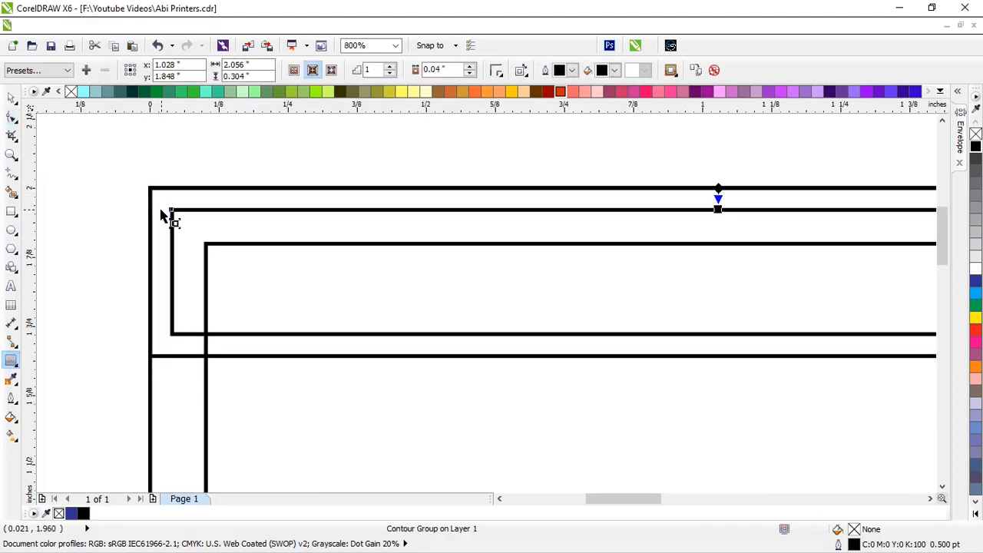
left_click(10, 100)
scroll(201, 169, "down", 2)
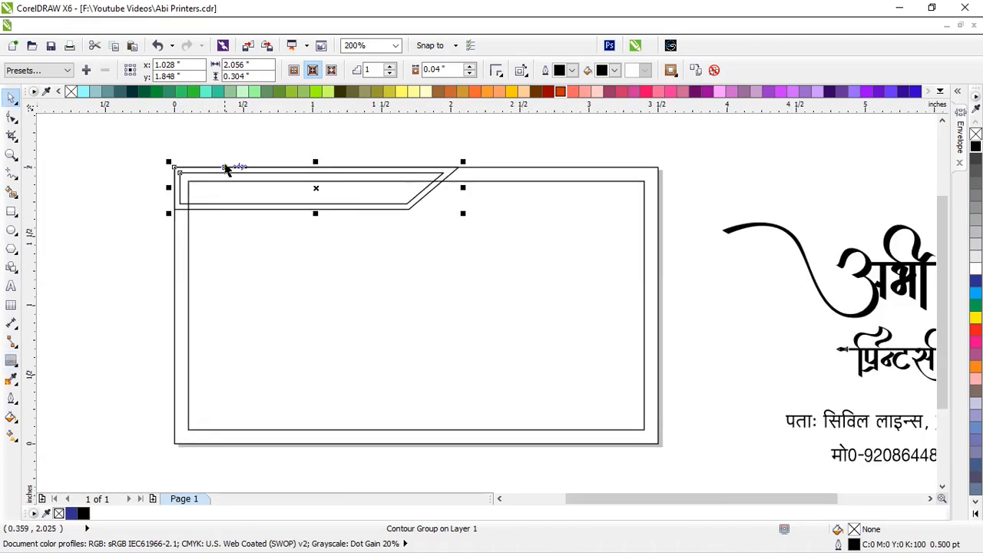
key("ctrl+k")
left_click(413, 146)
scroll(435, 191, "up", 1)
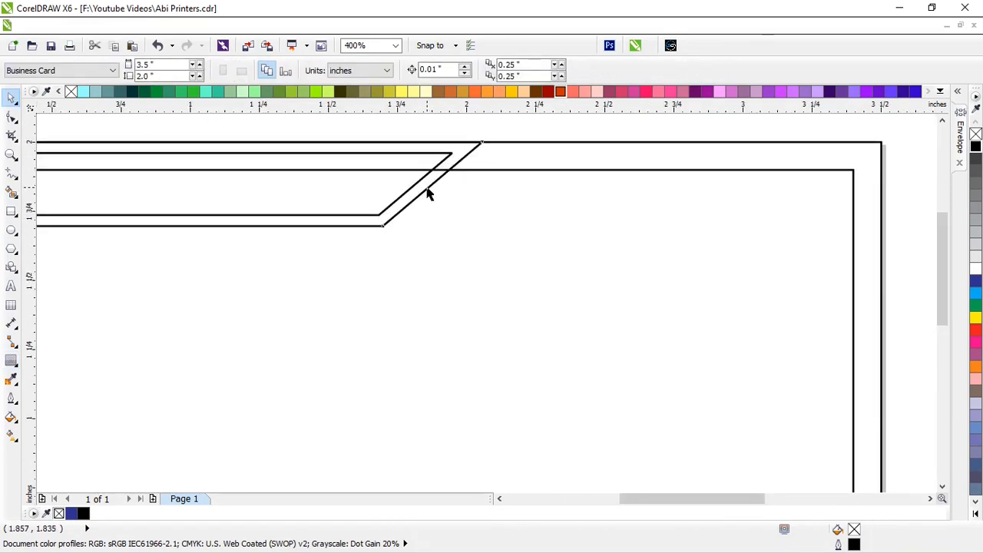
left_click(428, 194)
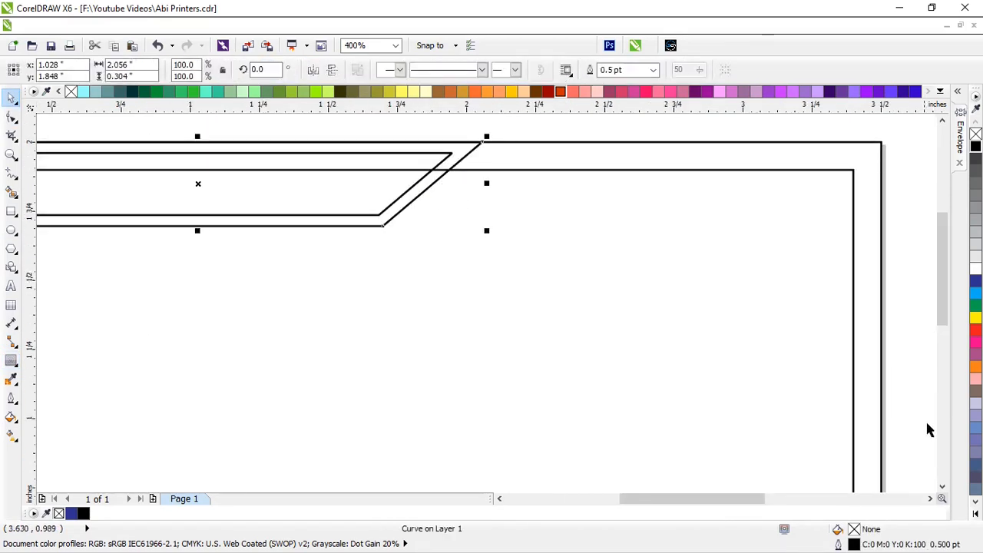
Fill the outer banner dark red and remove its outline
left_click(976, 514)
left_click(946, 321)
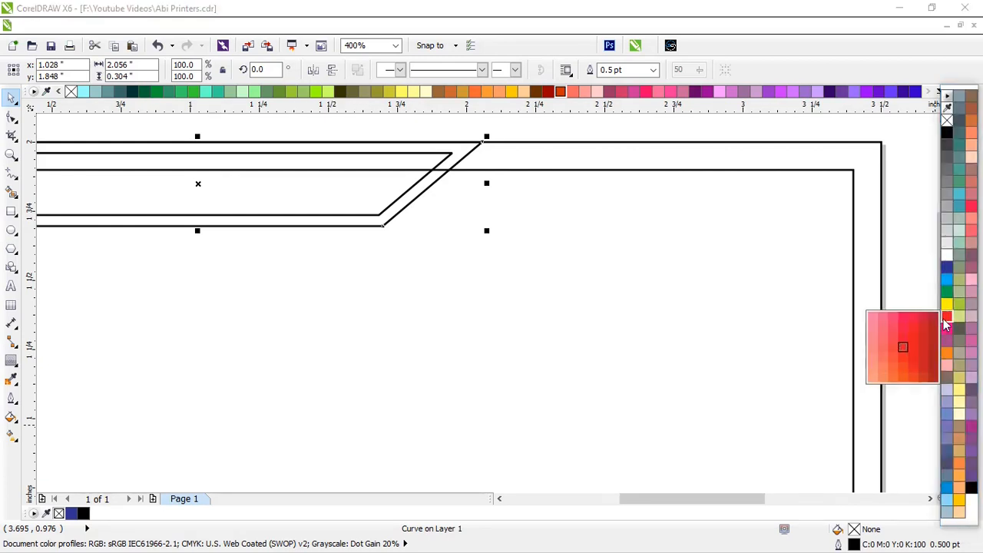
left_click(913, 351)
scroll(572, 277, "down", 2)
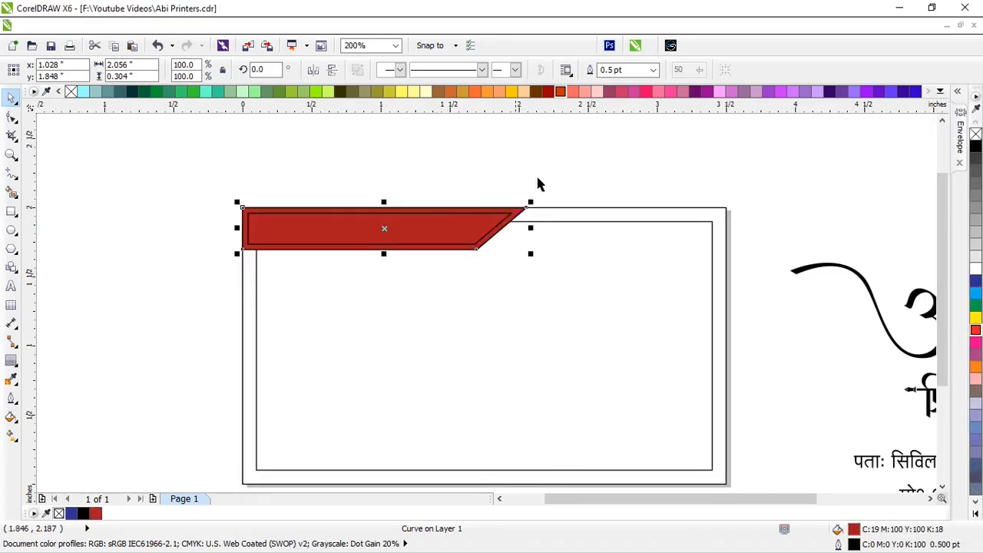
right_click(976, 135)
key("Escape")
Make the banner's inner outline line white
scroll(386, 227, "up", 1)
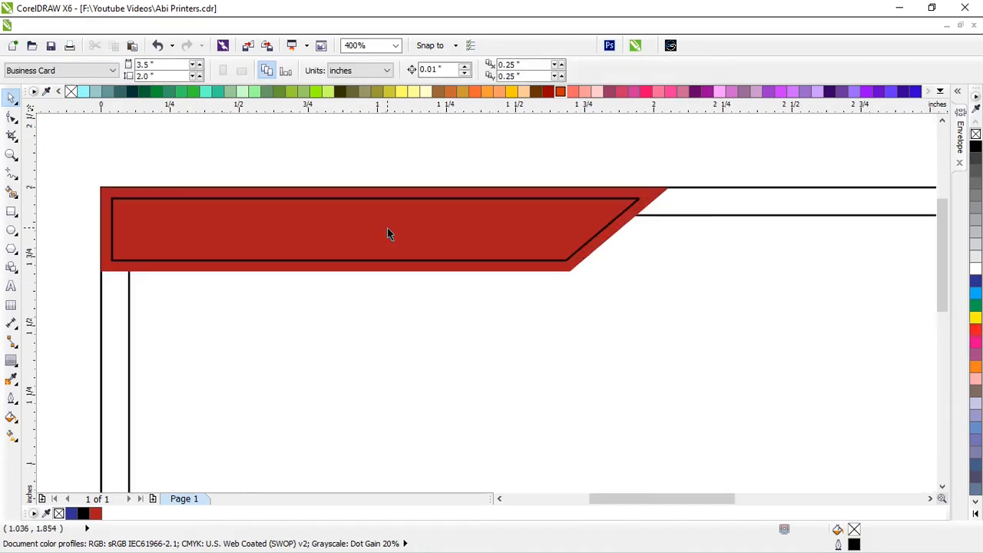
left_click(387, 227)
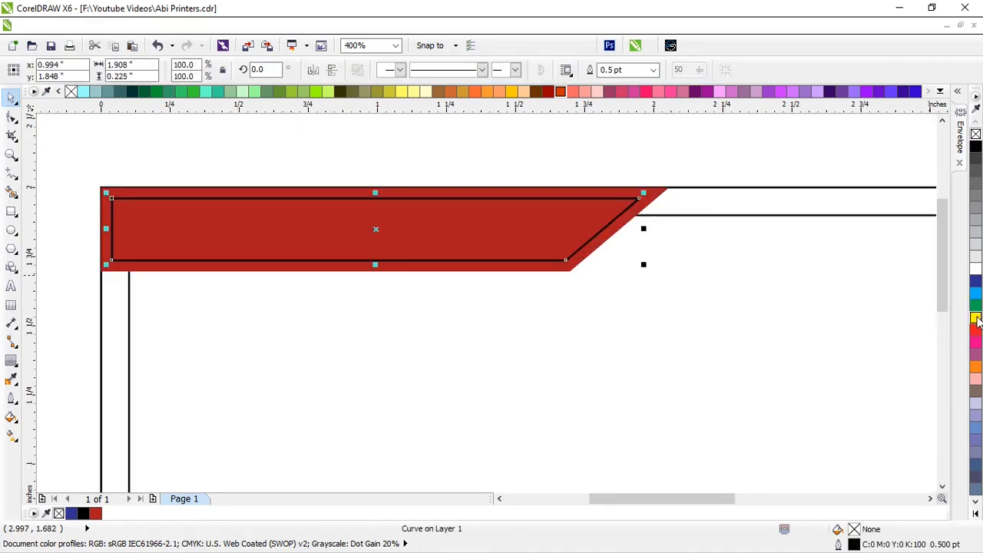
right_click(972, 268)
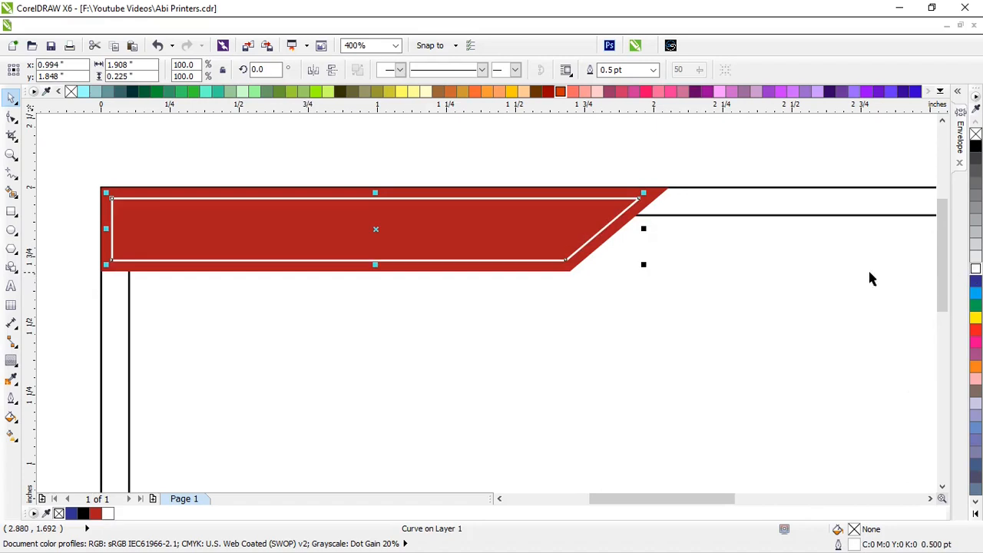
key("F12")
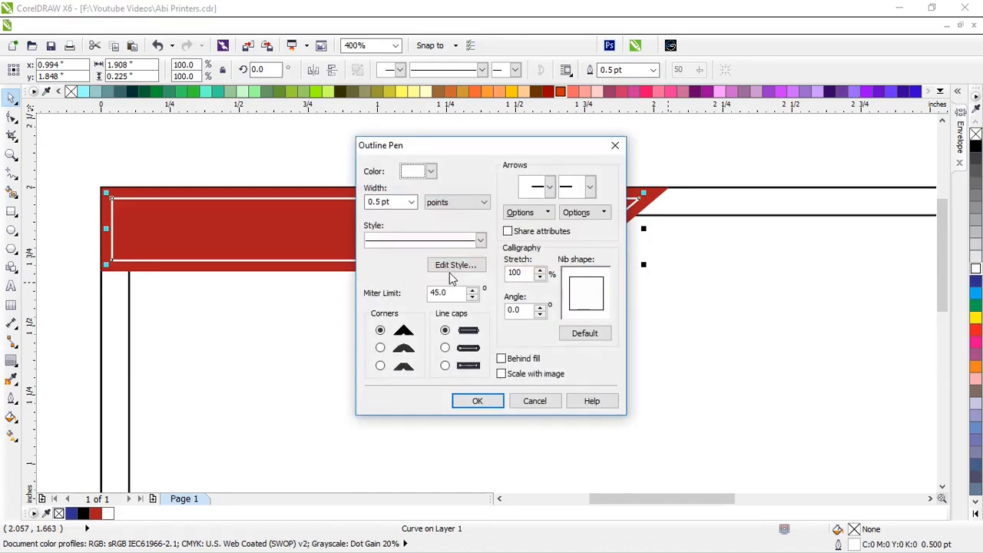
Give the inner line a 1.0 pt outline behind the fill with rounded ends and corners
left_click(411, 204)
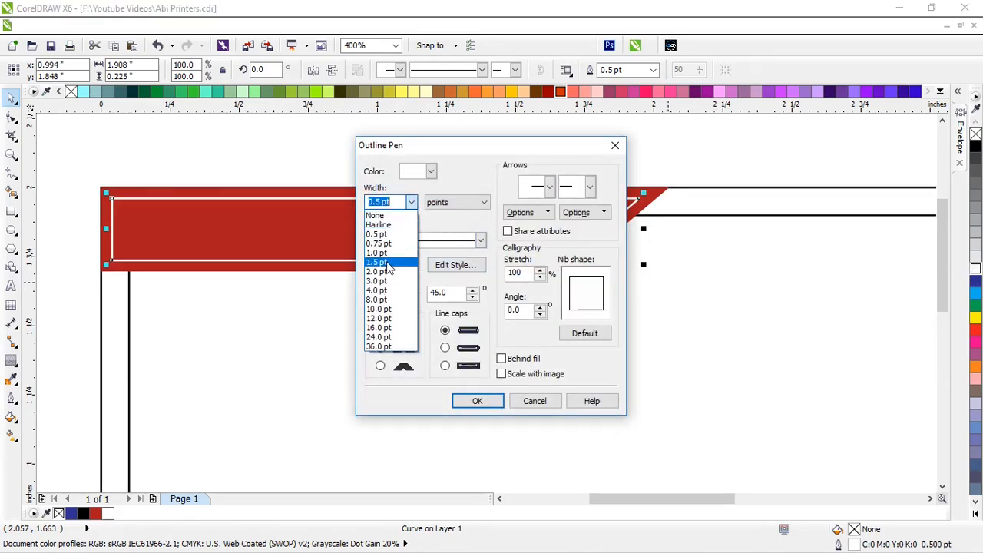
left_click(377, 252)
left_click(511, 358)
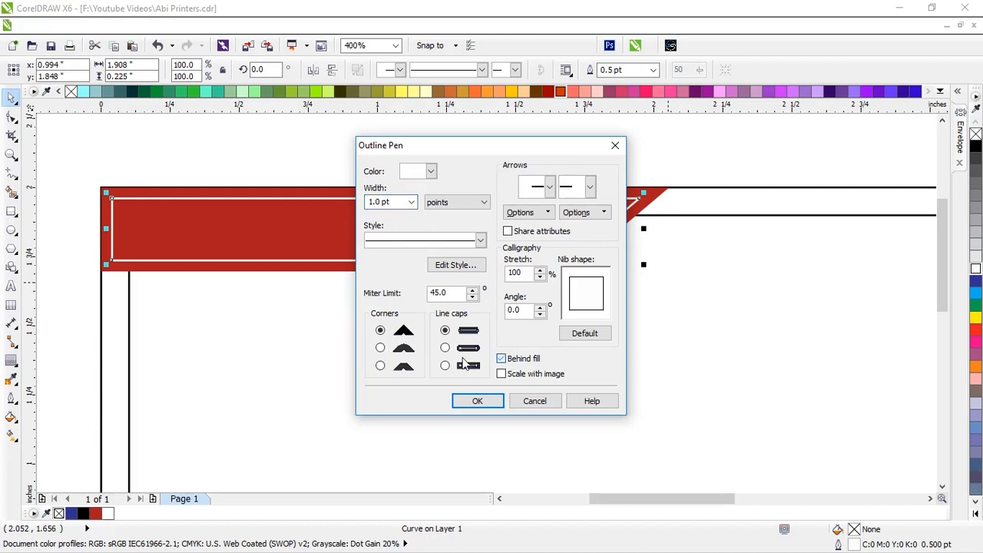
left_click(446, 348)
left_click(381, 348)
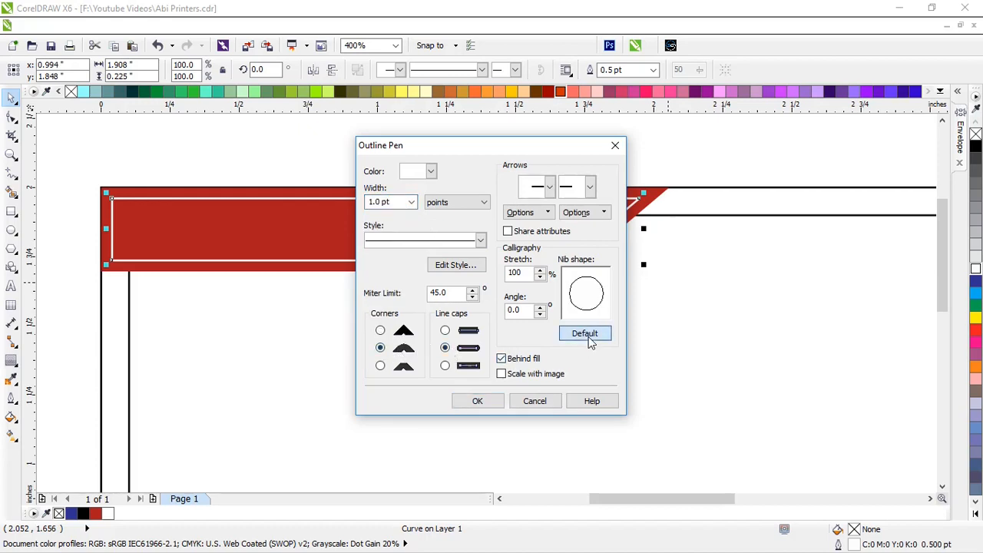
left_click(478, 400)
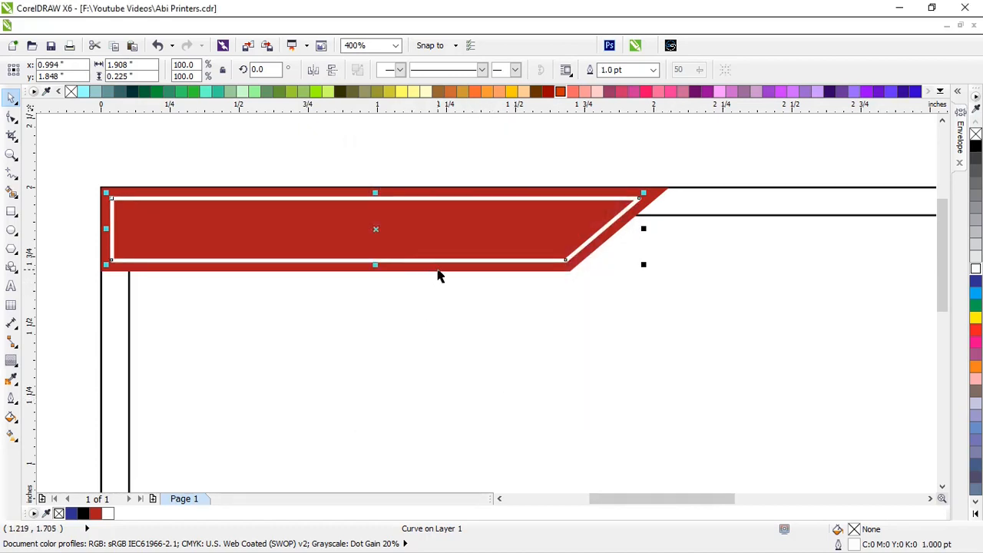
Fill the inner curve with red, keeping its existing outline settings
scroll(439, 276, "down", 2)
scroll(346, 235, "up", 2)
left_click(395, 218)
left_click(363, 250)
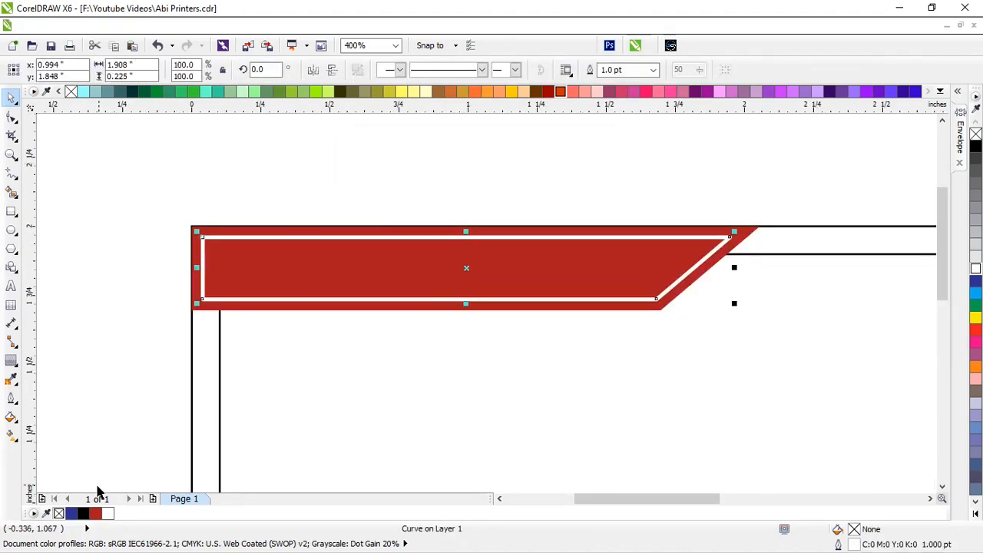
left_click(95, 514)
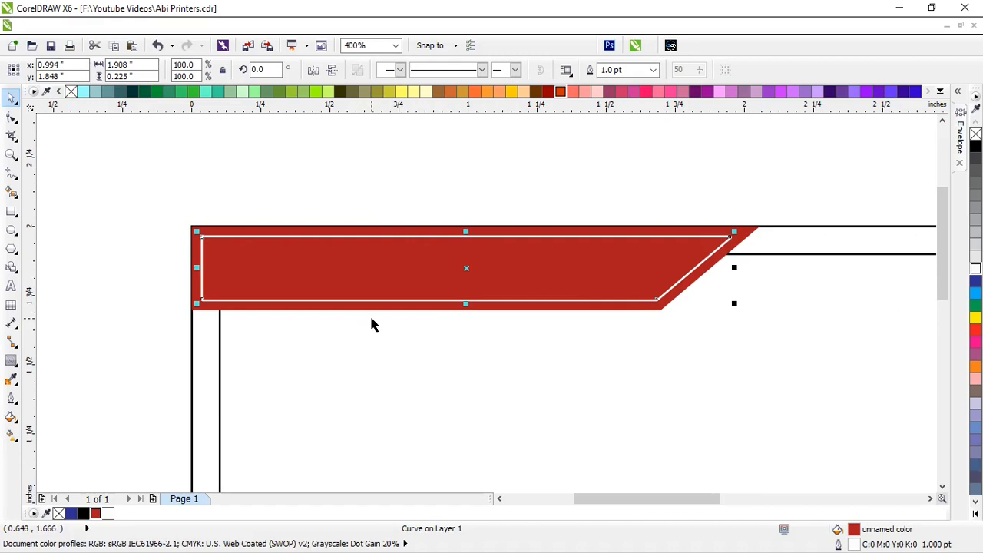
key("F12")
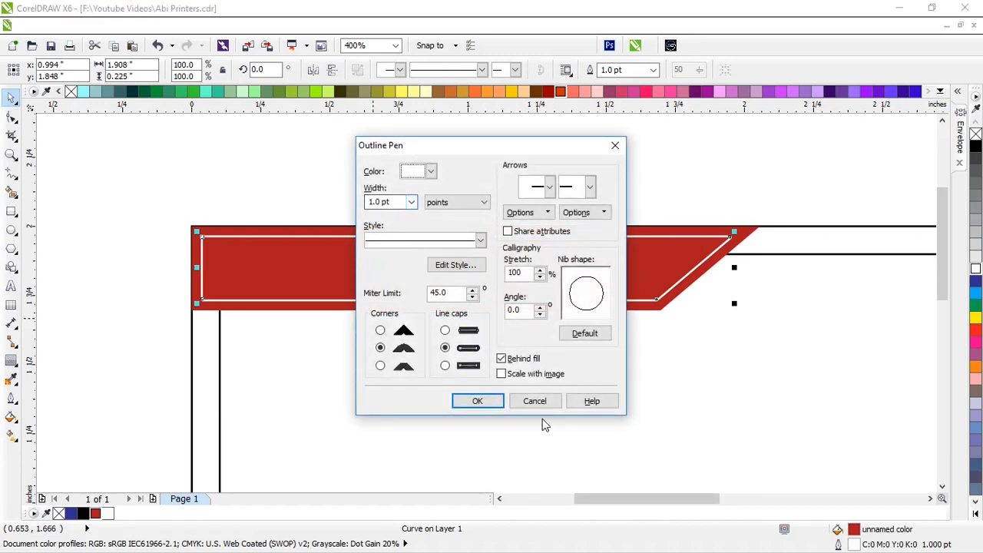
left_click(540, 404)
key("F12")
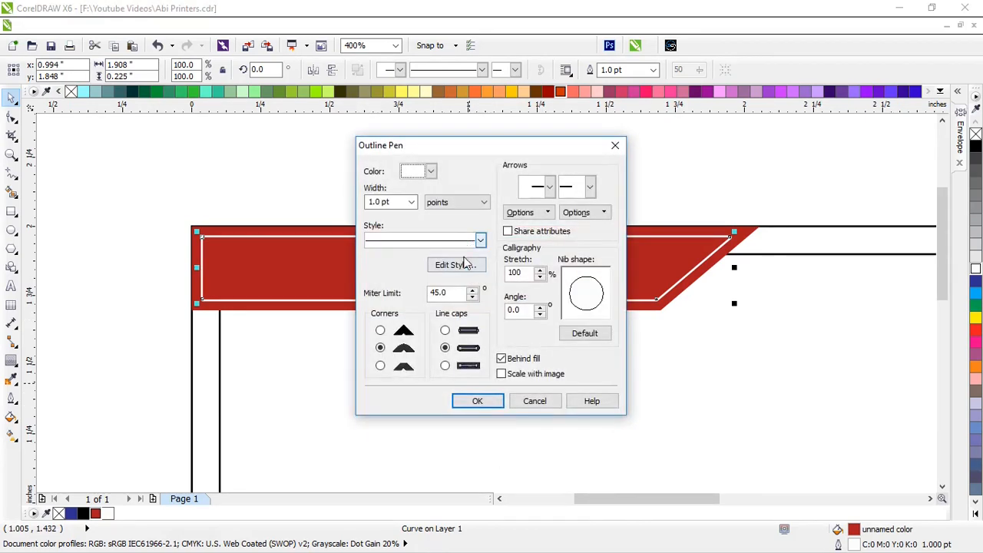
left_click(492, 401)
left_click(12, 435)
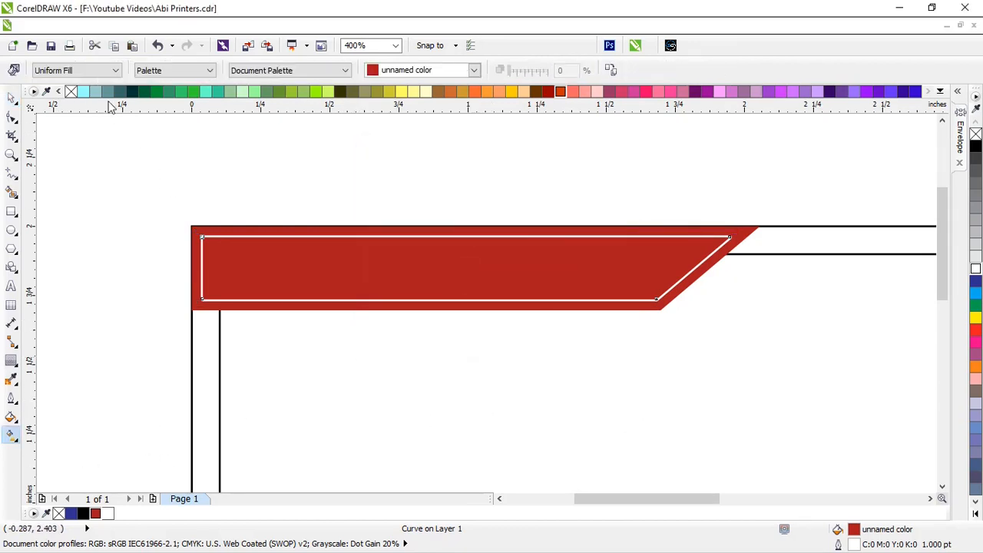
Give the inner banner a radial fountain fill ending in red, widening its spread
left_click(77, 70)
left_click(45, 112)
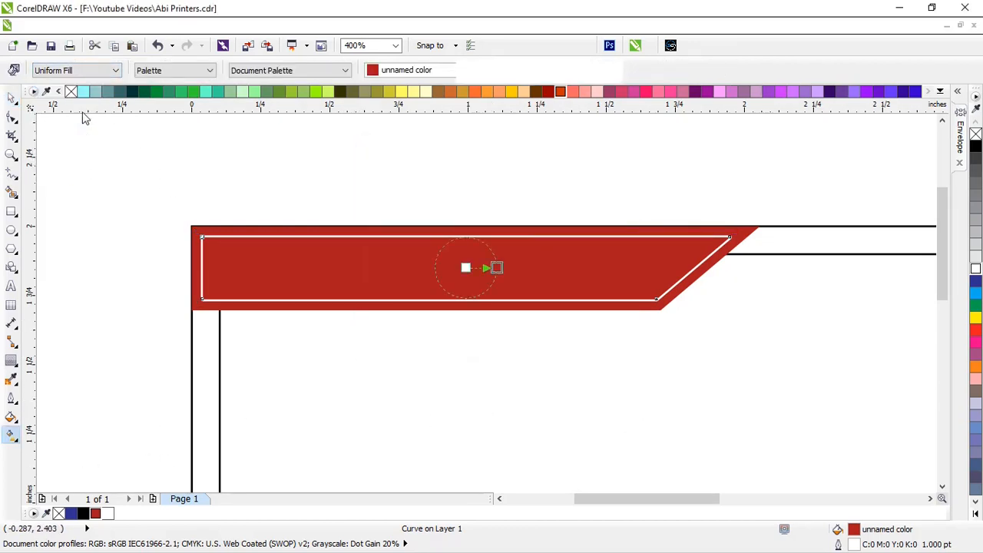
left_click(185, 70)
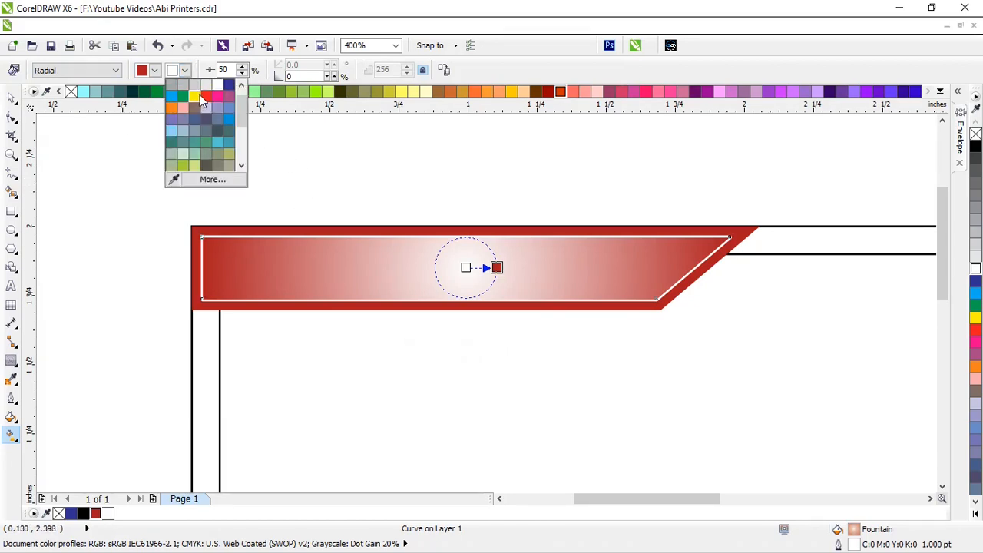
left_click(205, 97)
scroll(520, 279, "up", 1)
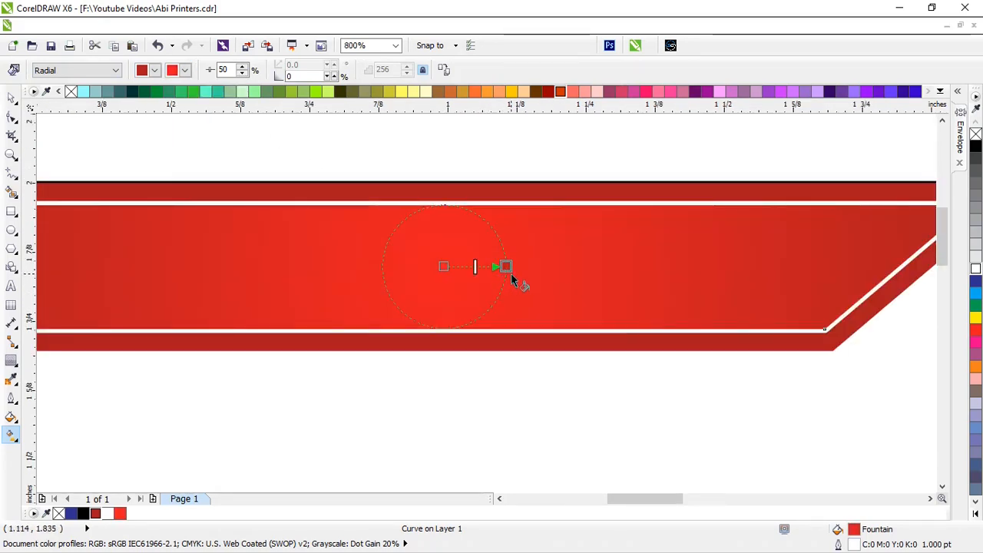
left_click_drag(507, 267, 513, 273)
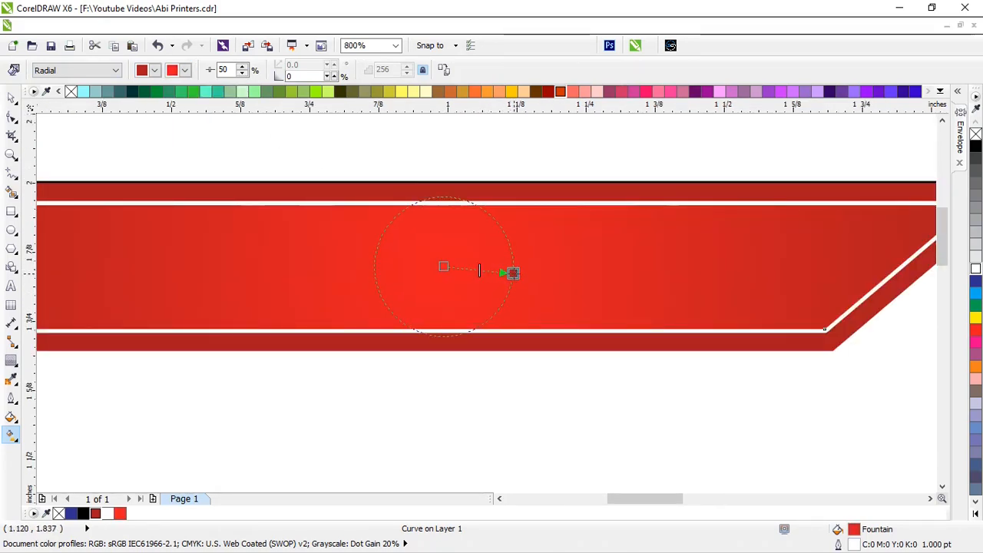
Darken the gradient's end colour to CMYK black 30
left_click(185, 70)
left_click(211, 178)
left_click(619, 239)
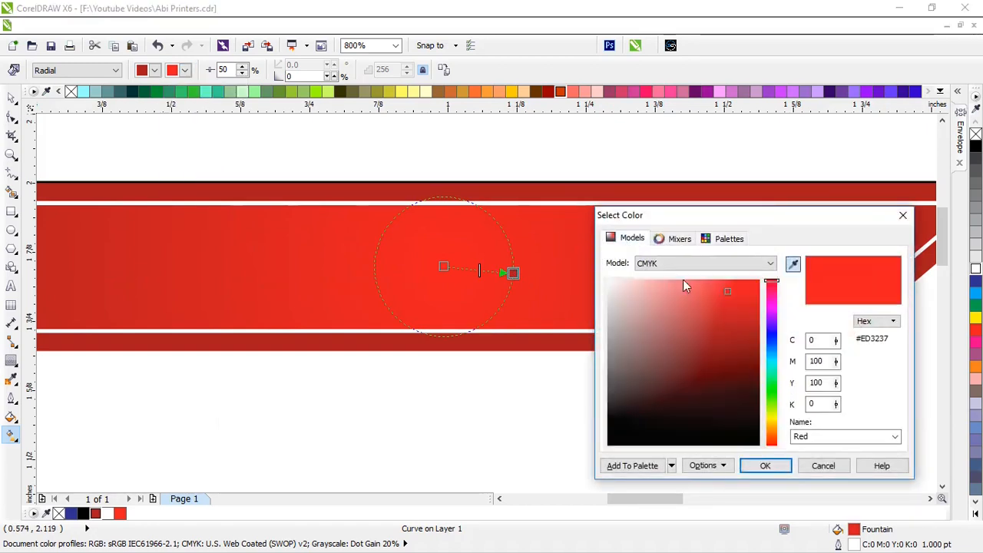
left_click_drag(818, 403, 794, 411)
type("30")
key("Return")
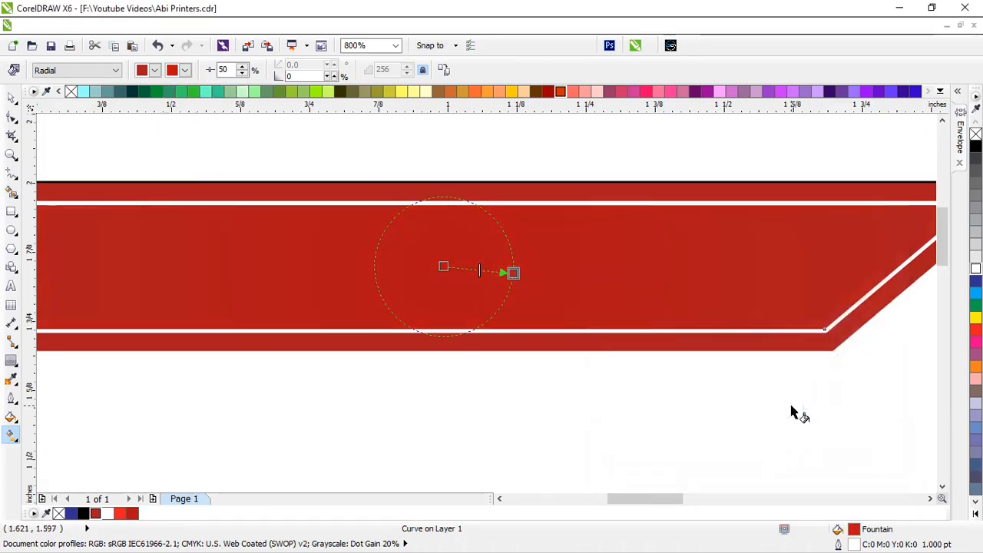
Darken the gradient's start colour to CMYK black 50
left_click(155, 70)
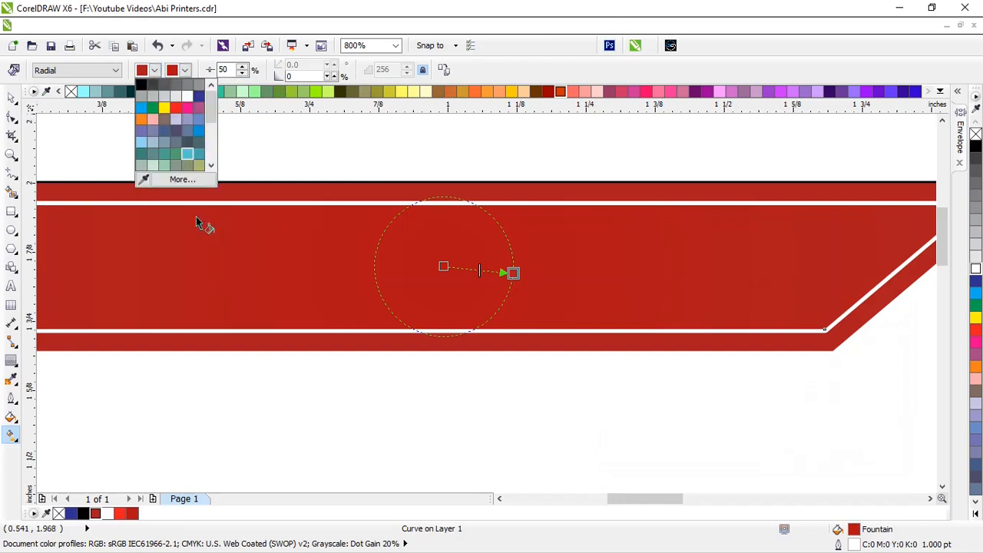
left_click(181, 179)
left_click(632, 238)
left_click(822, 402)
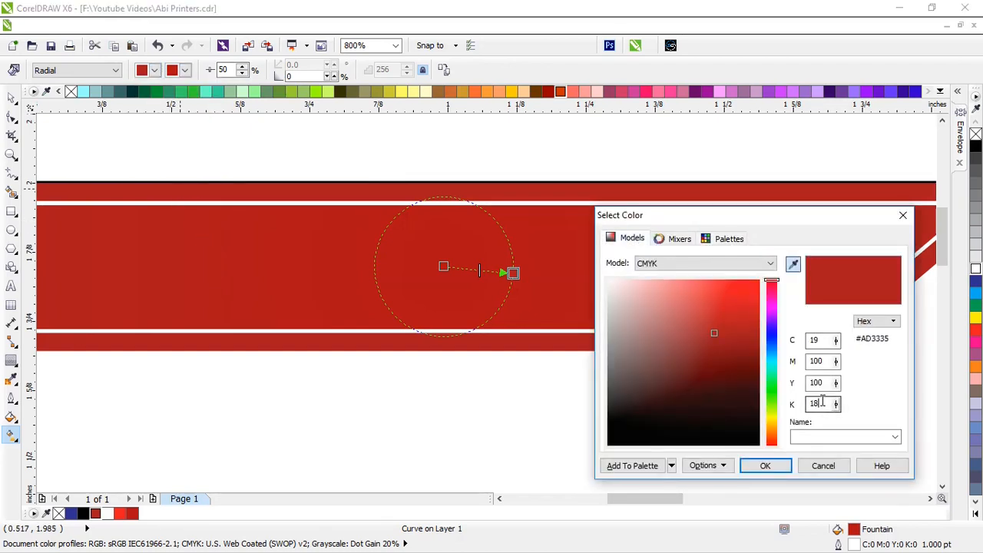
type("50")
key("Return")
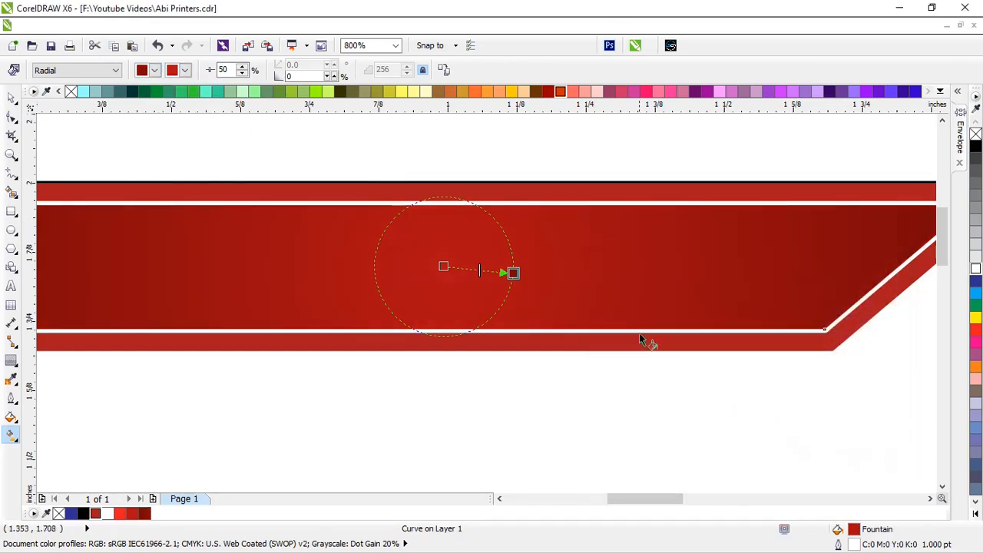
Drag the gradient centre left to enlarge it, then select the outer red band
scroll(641, 335, "down", 1)
scroll(519, 300, "up", 1)
left_click_drag(574, 304, 533, 309)
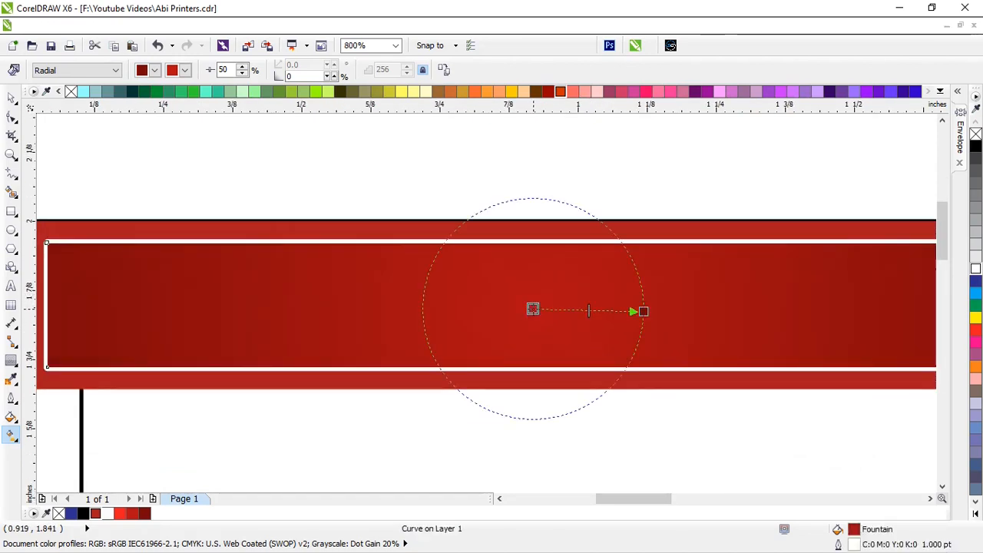
left_click(315, 379)
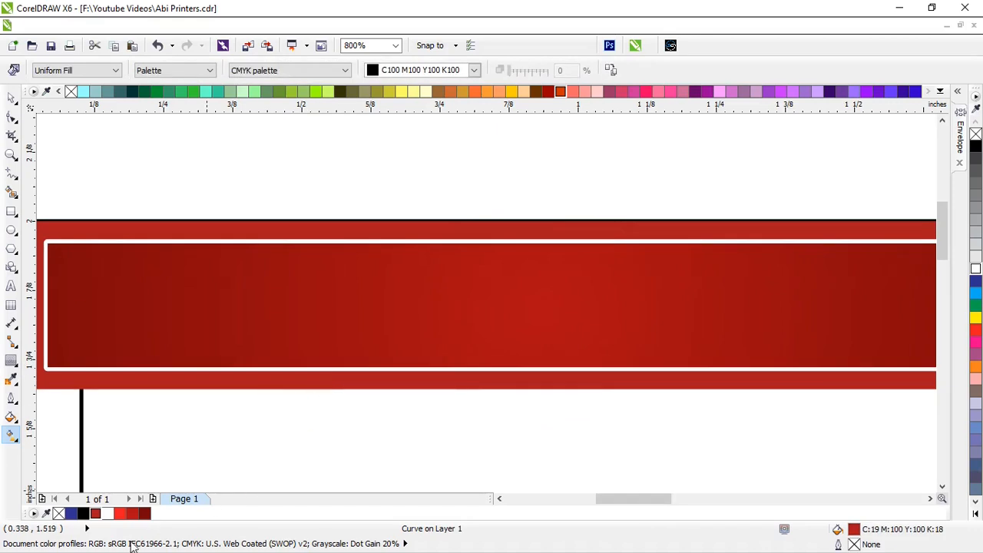
Fill the outer band dark red C19 M100 Y100 K50 and select both banner shapes
left_click(145, 514)
scroll(413, 352, "down", 1)
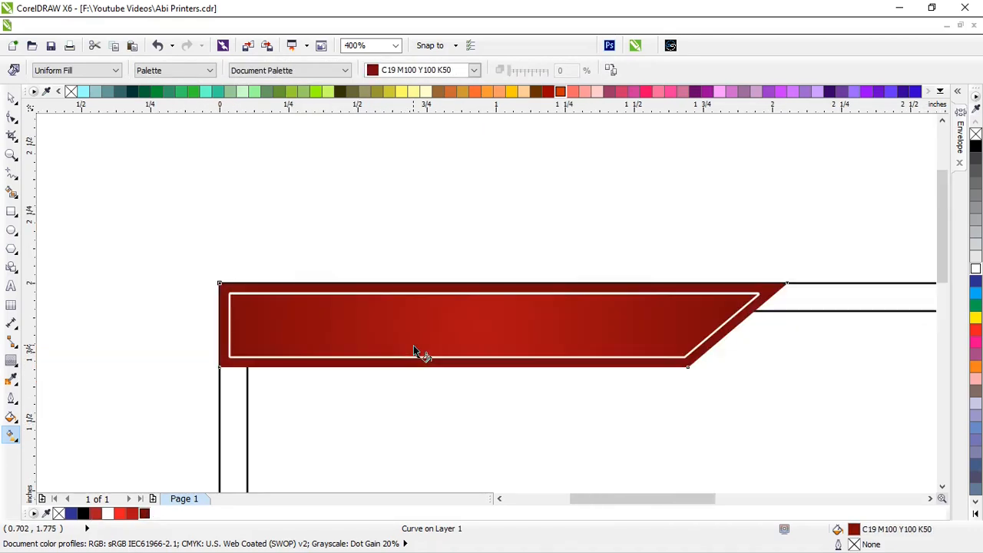
left_click(12, 97)
left_click_drag(176, 238, 883, 450)
PowerClip both banner shapes inside the card frame and open the contents for editing
right_click(707, 323)
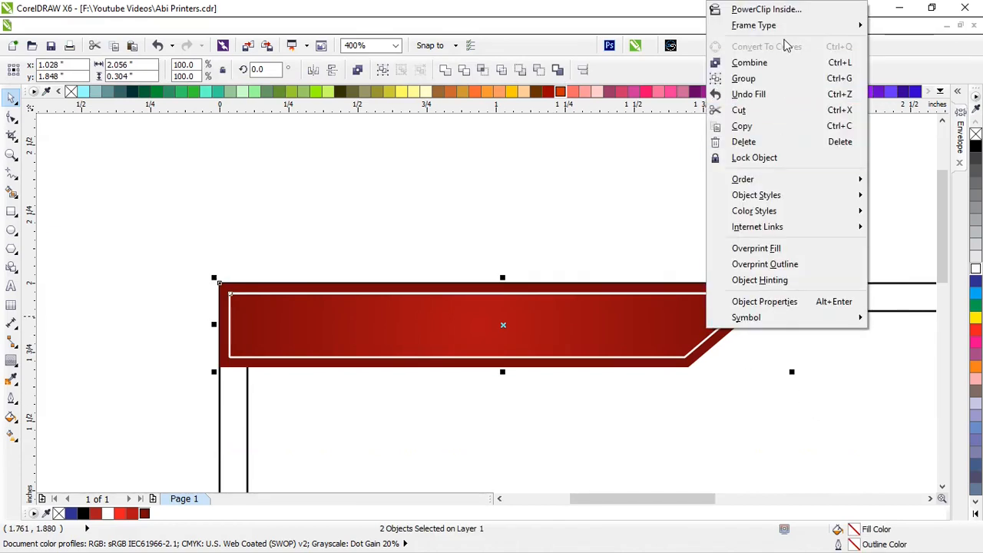
left_click(768, 9)
left_click(745, 255)
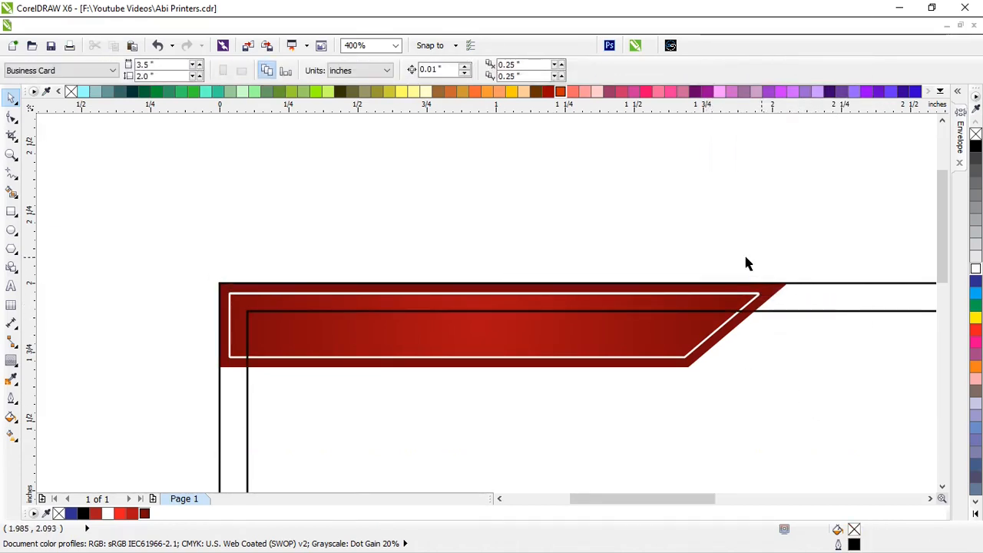
scroll(446, 258, "down", 3)
scroll(478, 272, "up", 2)
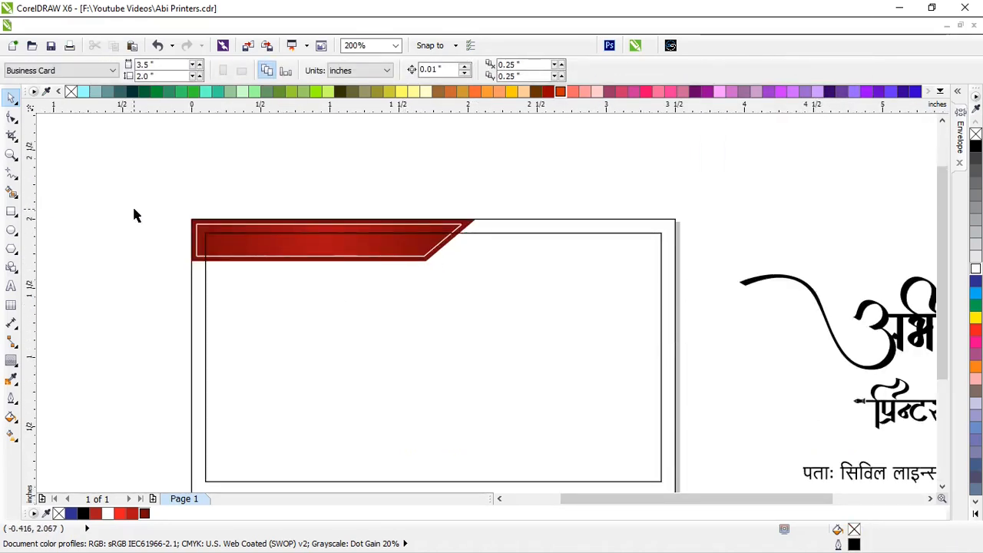
left_click(528, 223, "ctrl")
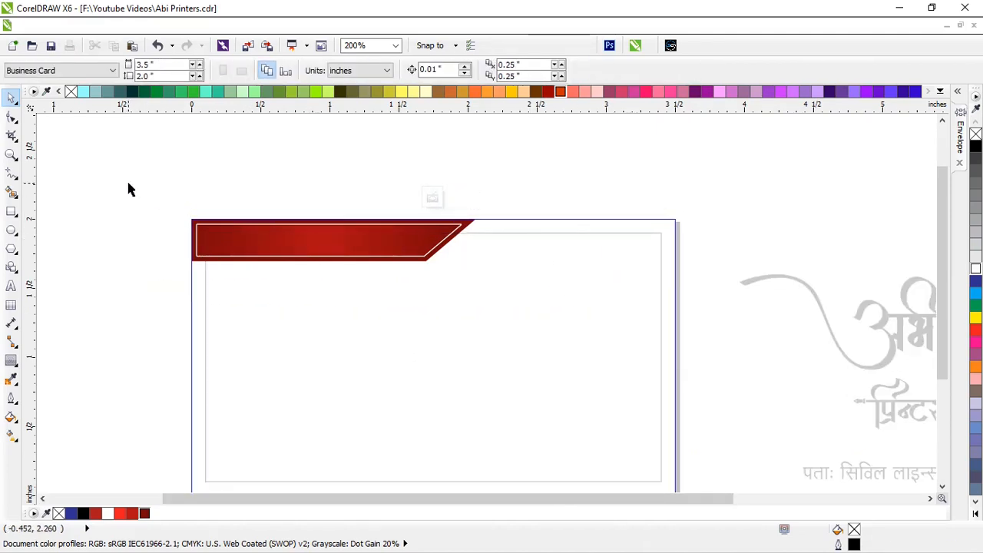
Enlarge the clipped banner shapes slightly, undoing a trial move
left_click_drag(127, 181, 553, 281)
left_click_drag(479, 265, 502, 269)
left_click_drag(386, 253, 379, 253)
key("ctrl+z")
scroll(445, 170, "down", 1)
scroll(413, 232, "up", 1)
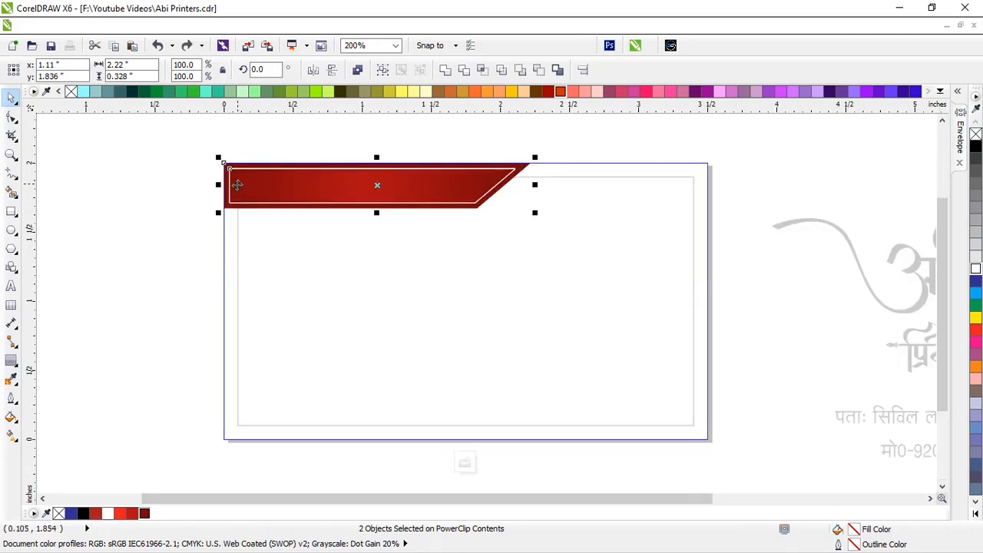
Create a mirrored copy of the banner and place it along the card's bottom edge
left_click_drag(219, 185, 421, 191)
left_click_drag(540, 190, 555, 192)
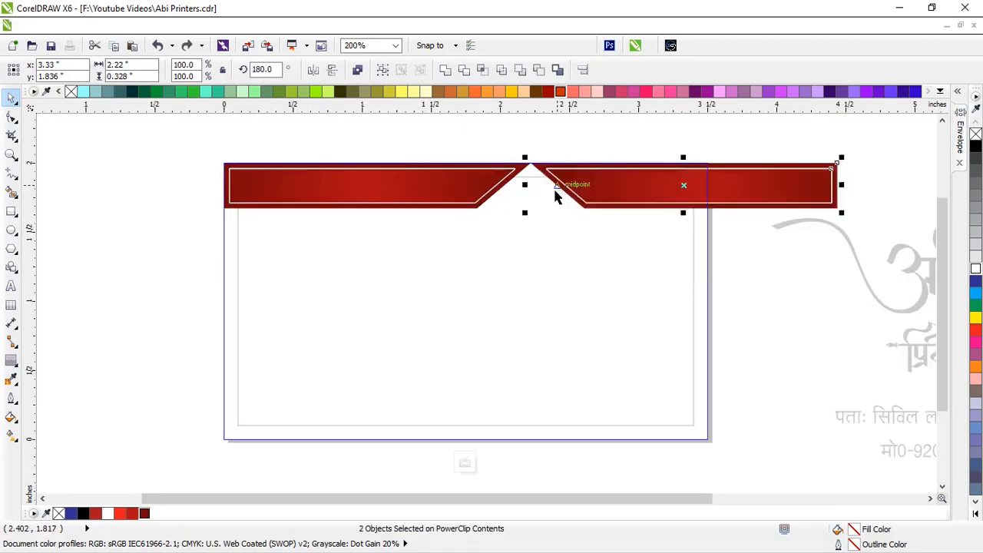
left_click_drag(758, 176, 636, 421)
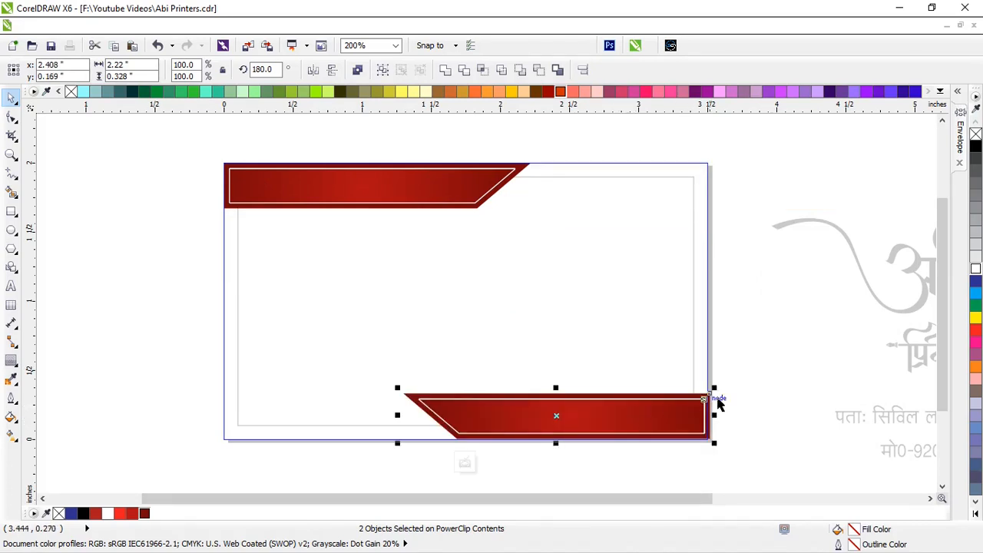
key("Down")
left_click(747, 380, "ctrl")
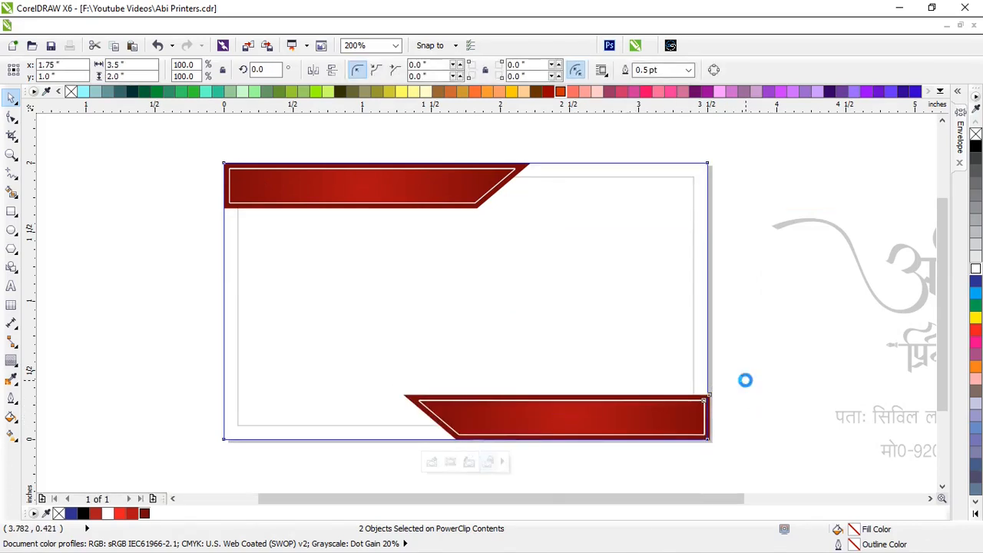
Shift the lower banner inside the card's clipped contents slightly to the right
scroll(530, 303, "down", 1)
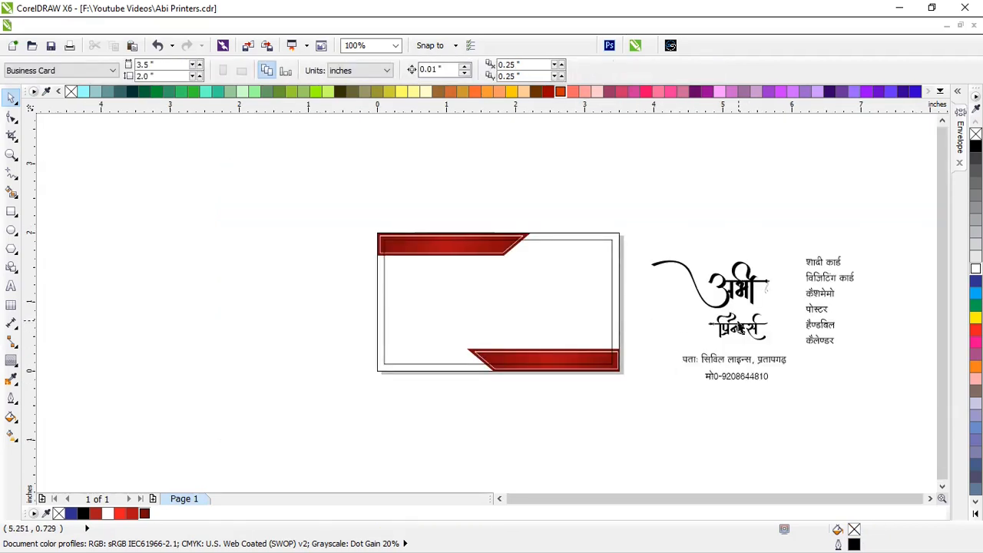
scroll(738, 329, "up", 1)
left_click(499, 348, "ctrl")
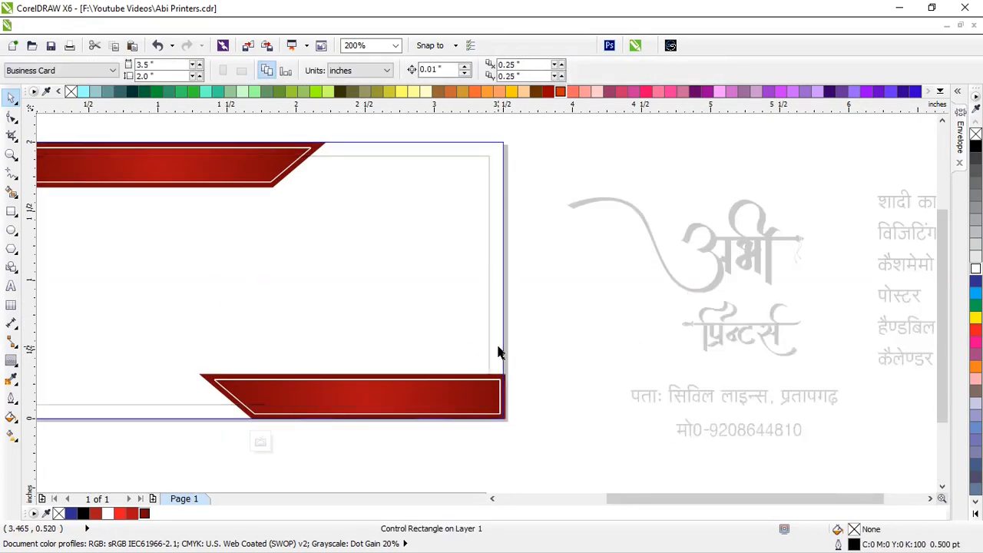
left_click_drag(551, 441, 83, 303)
left_click_drag(336, 404, 379, 408)
left_click(512, 457, "ctrl")
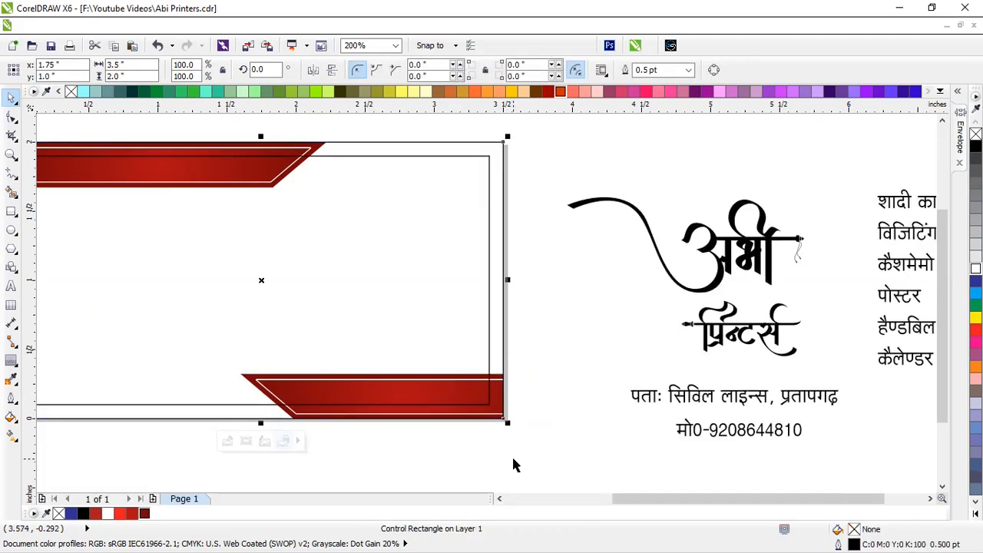
left_click(512, 457)
Move the अभी प्रिन्टर्स logo onto the left side of the card
scroll(508, 300, "down", 1)
left_click_drag(512, 207, 674, 345)
left_click_drag(641, 315, 366, 331)
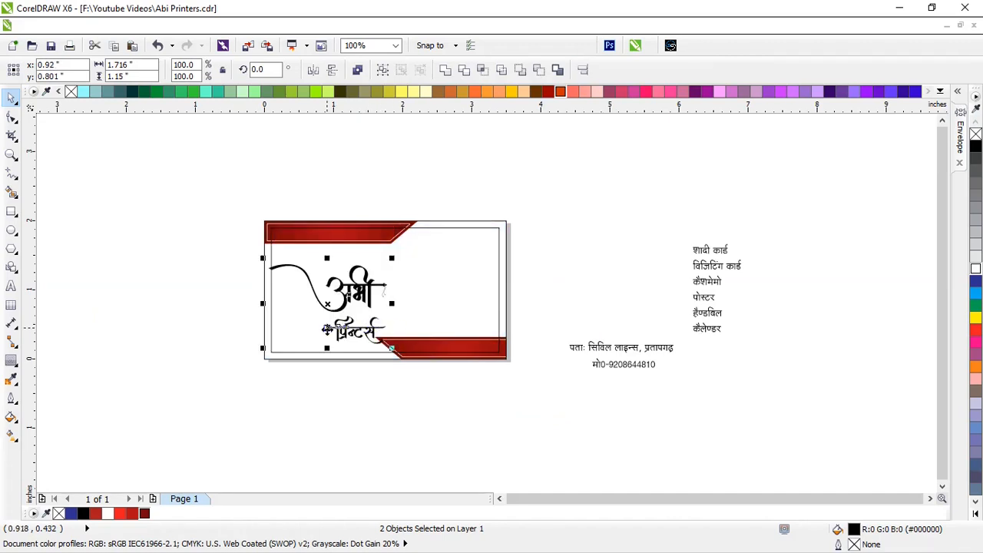
scroll(332, 319, "up", 1)
left_click_drag(339, 261, 365, 234)
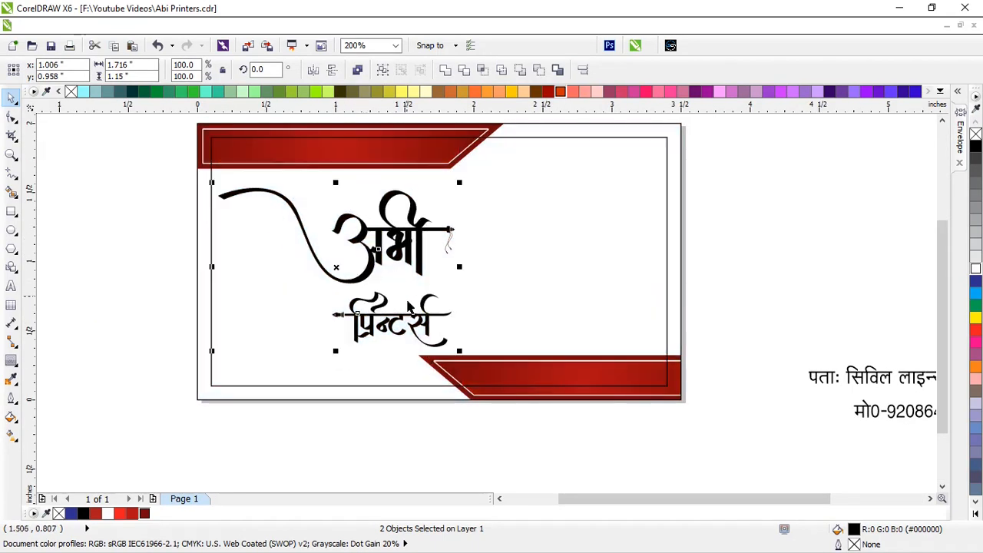
left_click(410, 418)
Move the प्रिन्टर्स text up beneath अभी and fine-tune it with arrow keys
scroll(387, 322, "up", 1)
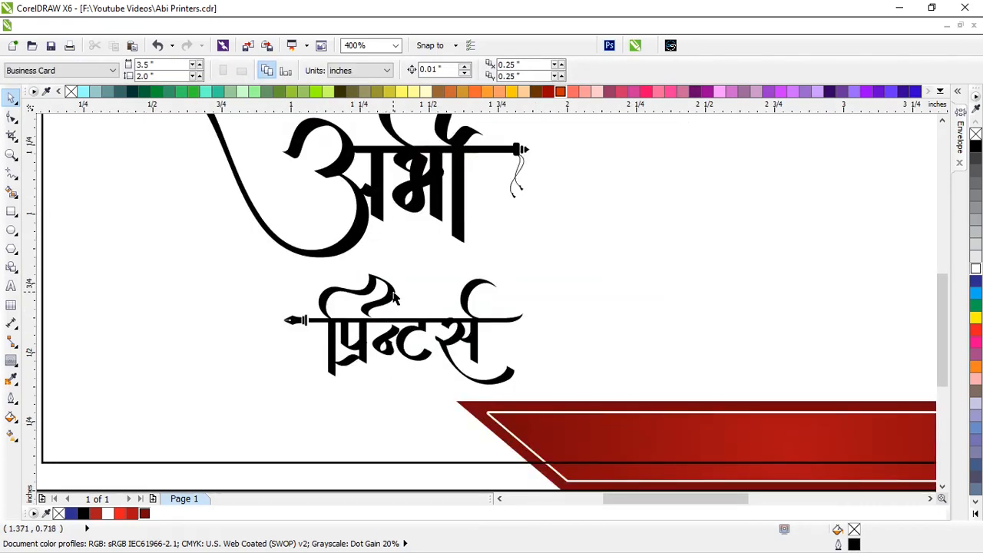
left_click_drag(394, 298, 429, 254)
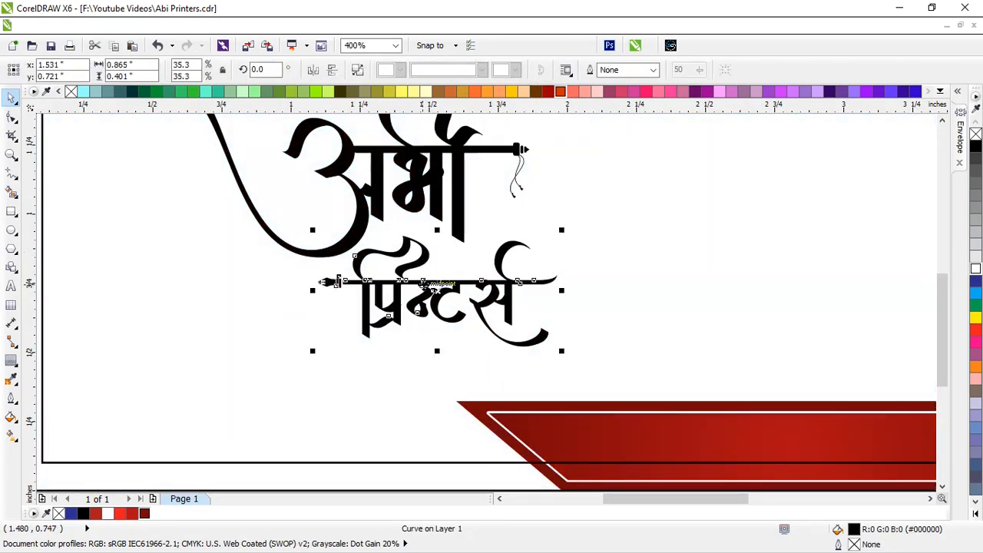
key("Right")
key("Right")
key("Up")
key("Down")
key("Right")
key("Right")
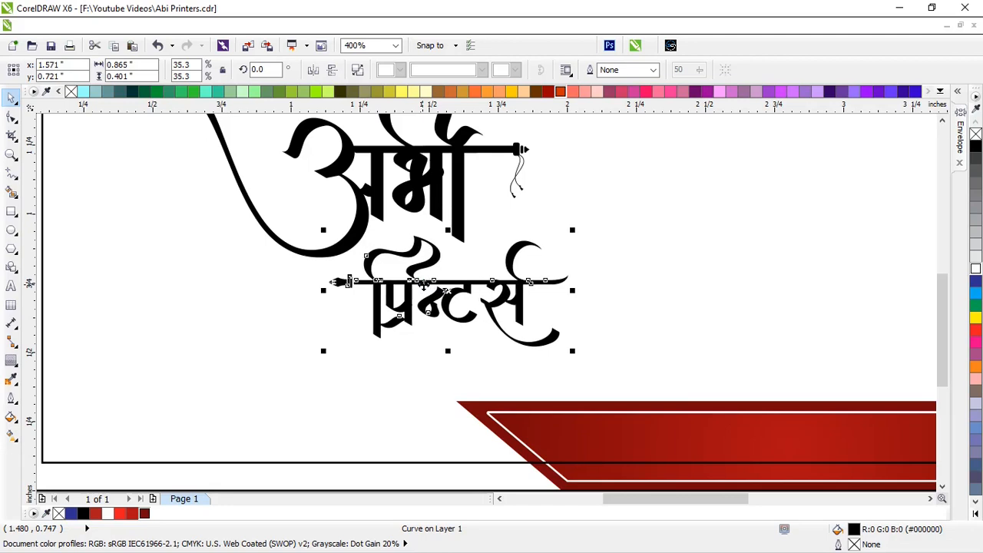
key("Left")
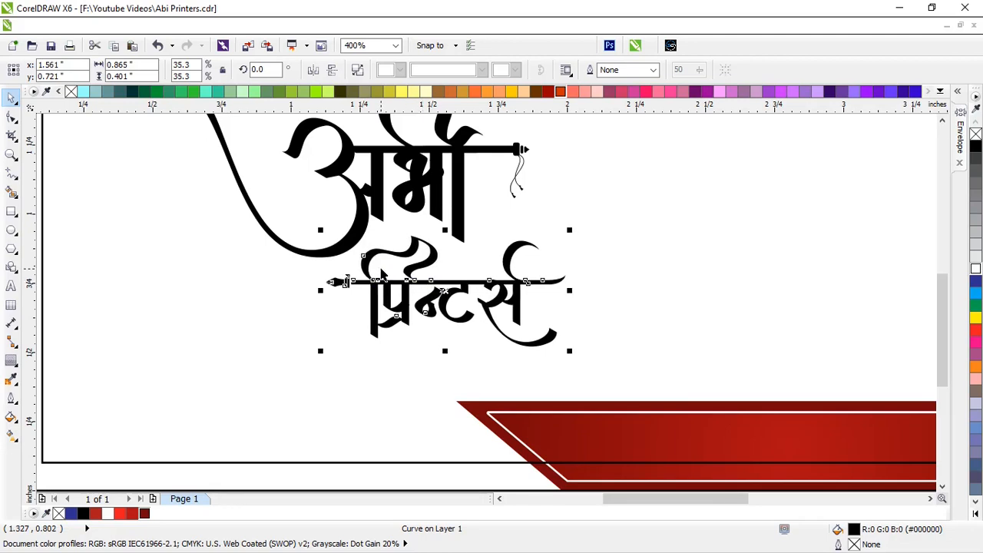
scroll(413, 329, "down", 1)
Place the address line along the card's bottom-left and shrink it slightly
left_click(538, 411)
scroll(530, 407, "down", 1)
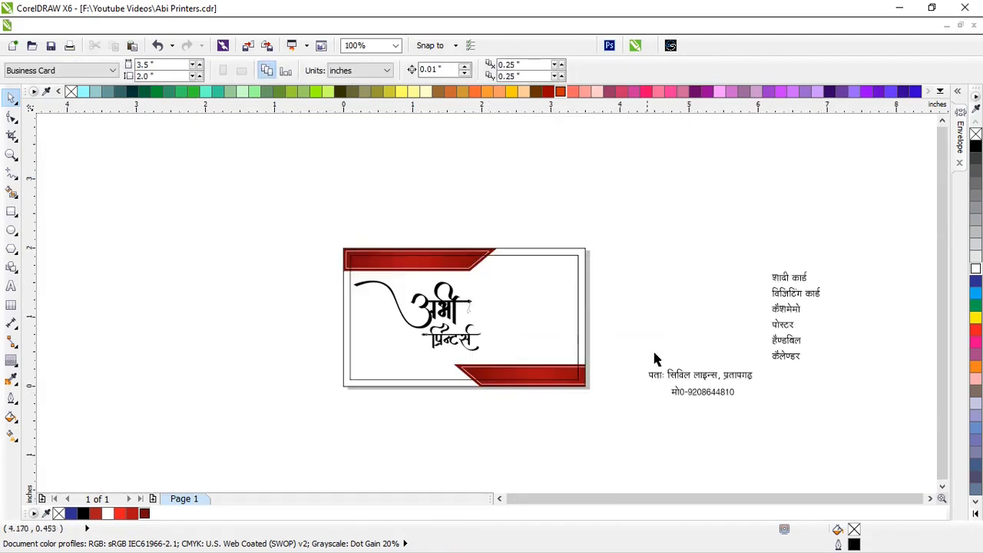
left_click_drag(696, 376, 402, 378)
scroll(434, 376, "up", 2)
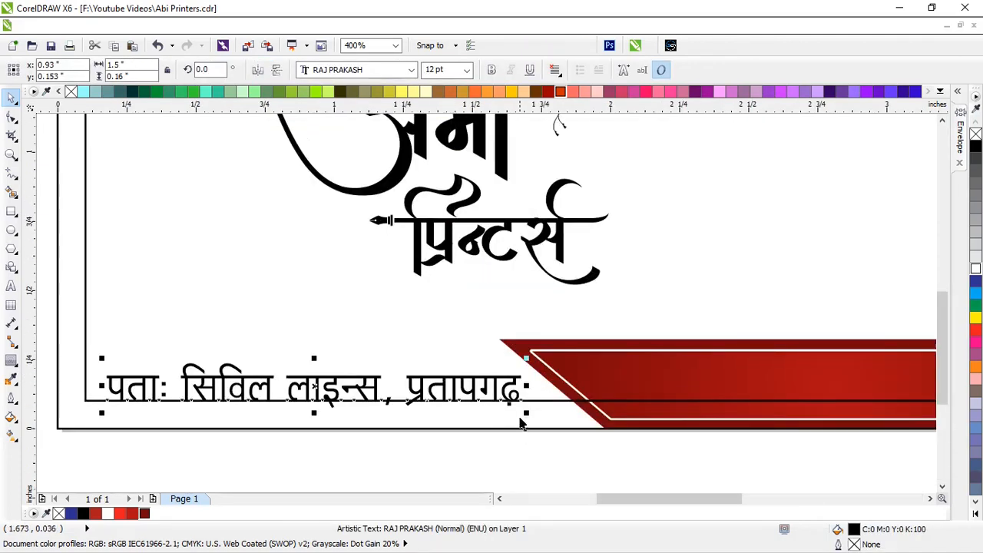
left_click_drag(527, 415, 504, 418)
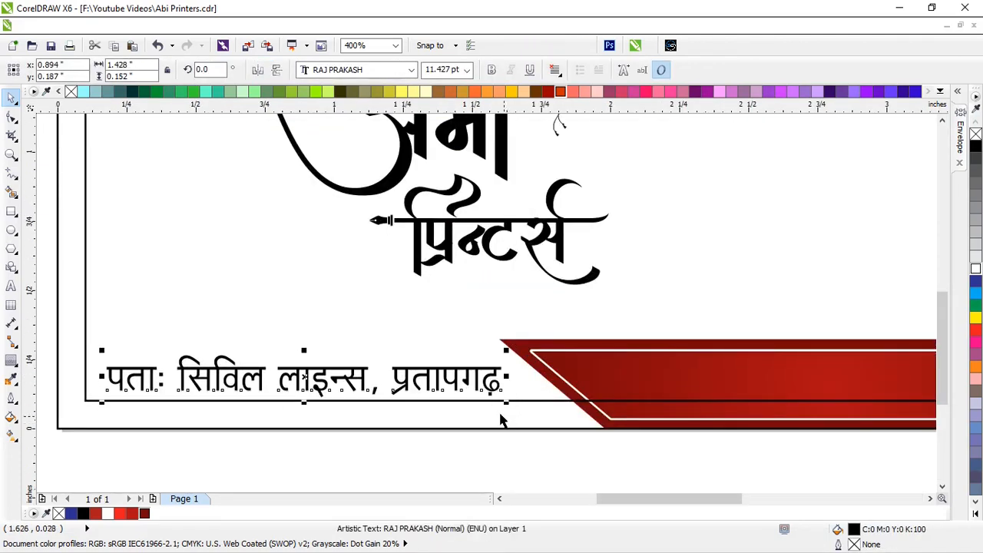
Position the mobile number just above the address line
scroll(448, 396, "down", 1)
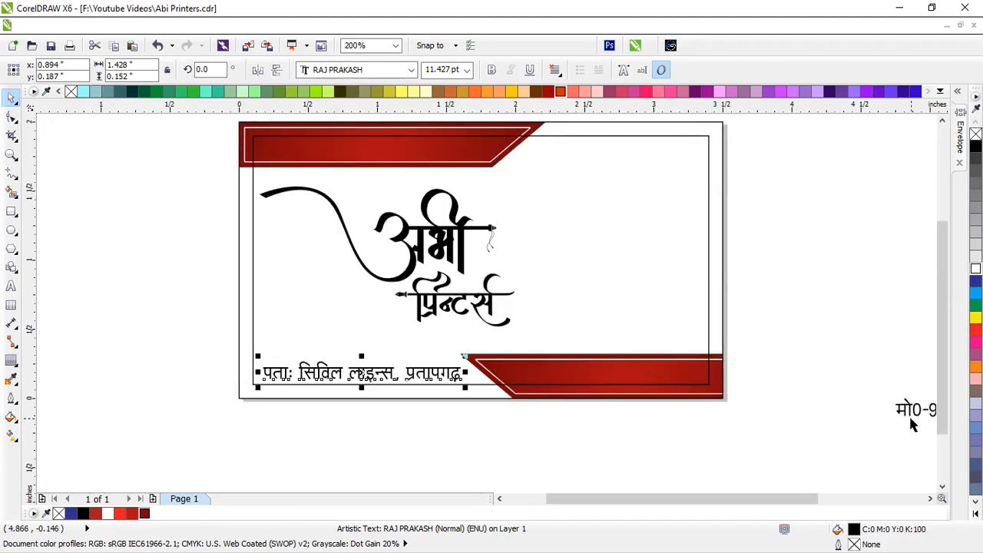
left_click_drag(912, 424, 307, 358)
left_click(390, 386, "shift")
left_click(491, 406)
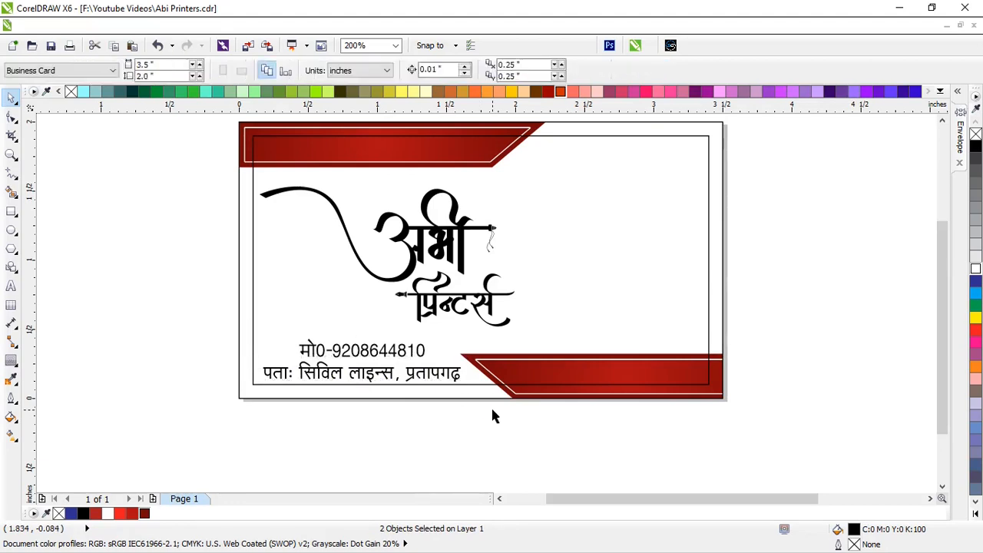
scroll(488, 400, "down", 2)
scroll(478, 342, "up", 1)
Move the services list onto the card's right side and make it bold
left_click_drag(658, 388, 658, 388)
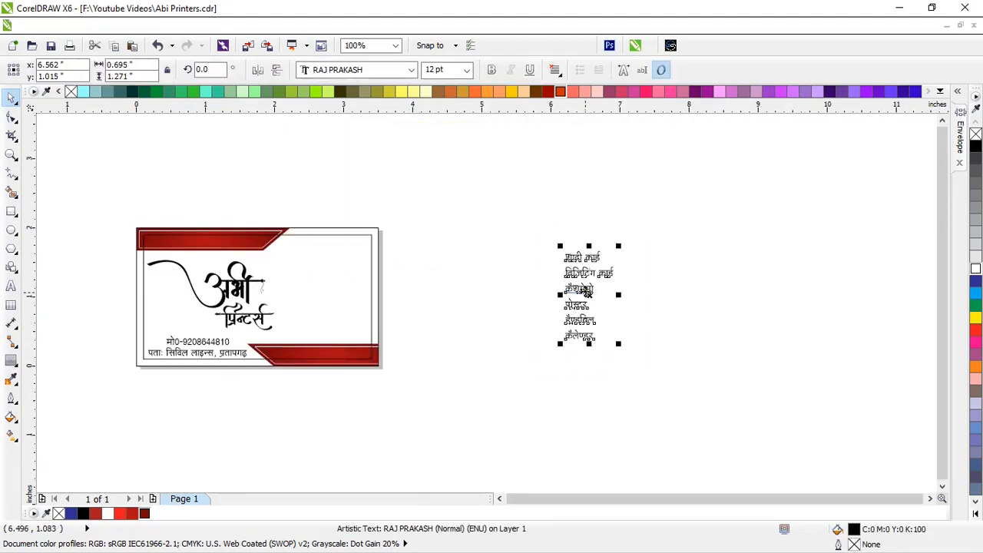
left_click_drag(586, 292, 343, 289)
scroll(342, 289, "up", 1)
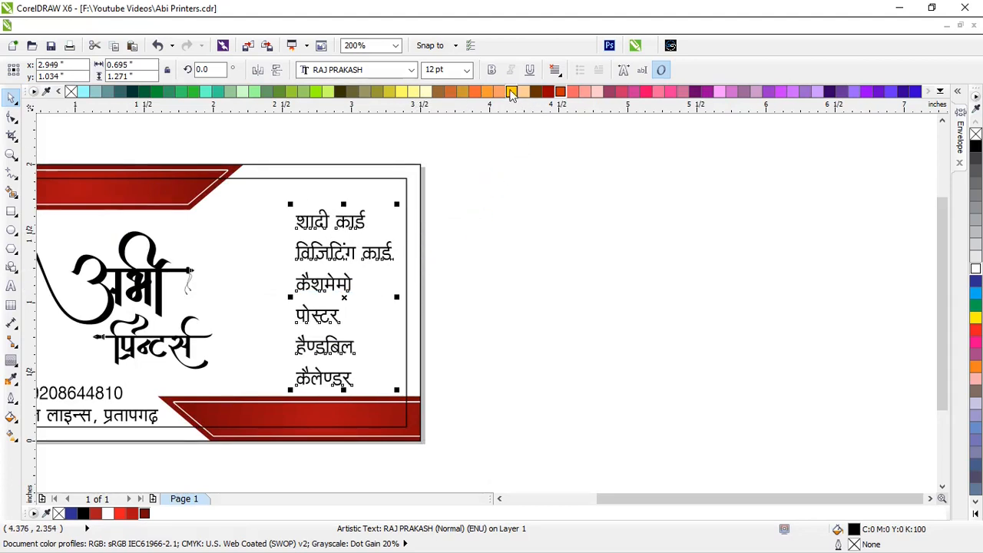
left_click(492, 70)
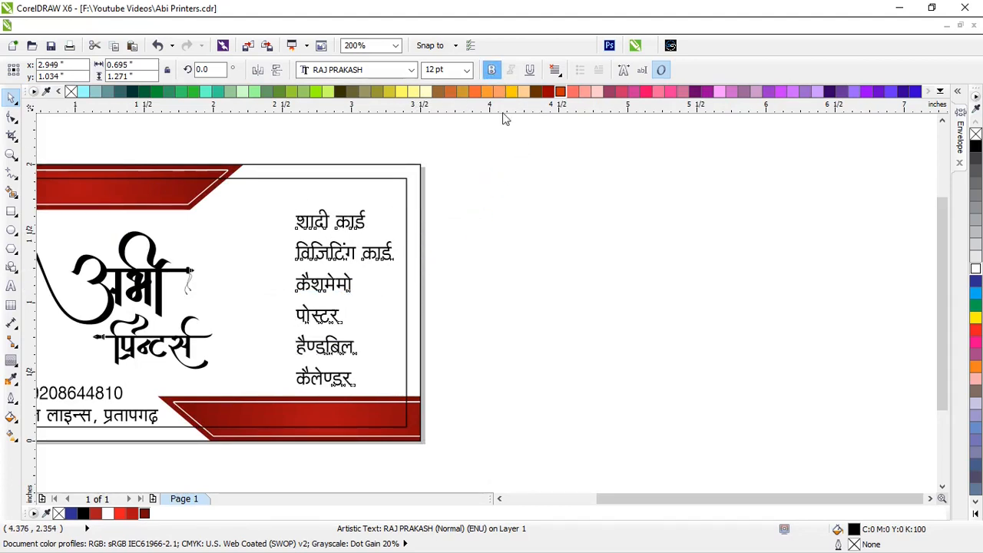
left_click(511, 274)
Fine-tune the services list's position, shifting it slightly up and left
left_click_drag(319, 252, 318, 251)
scroll(505, 307, "down", 1)
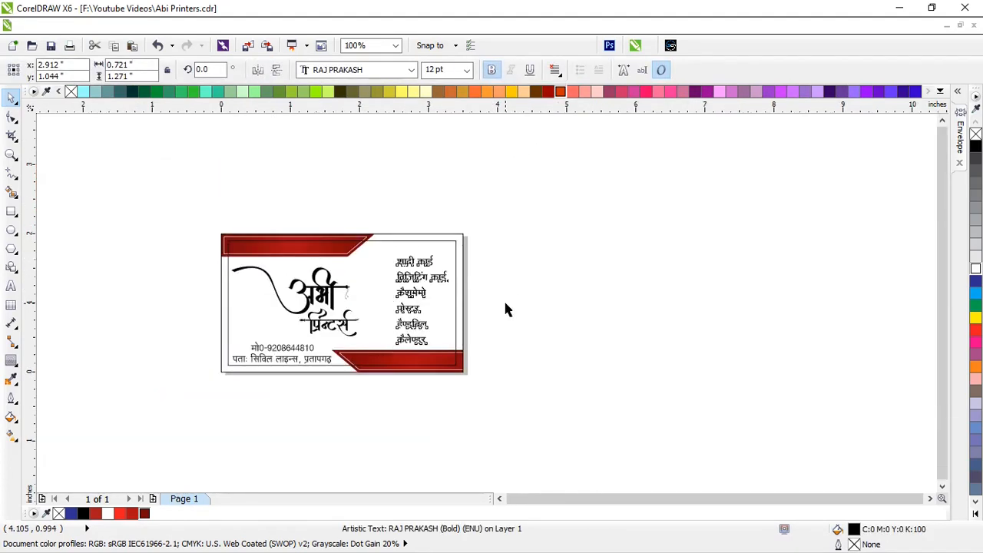
left_click(504, 299)
scroll(309, 302, "up", 1)
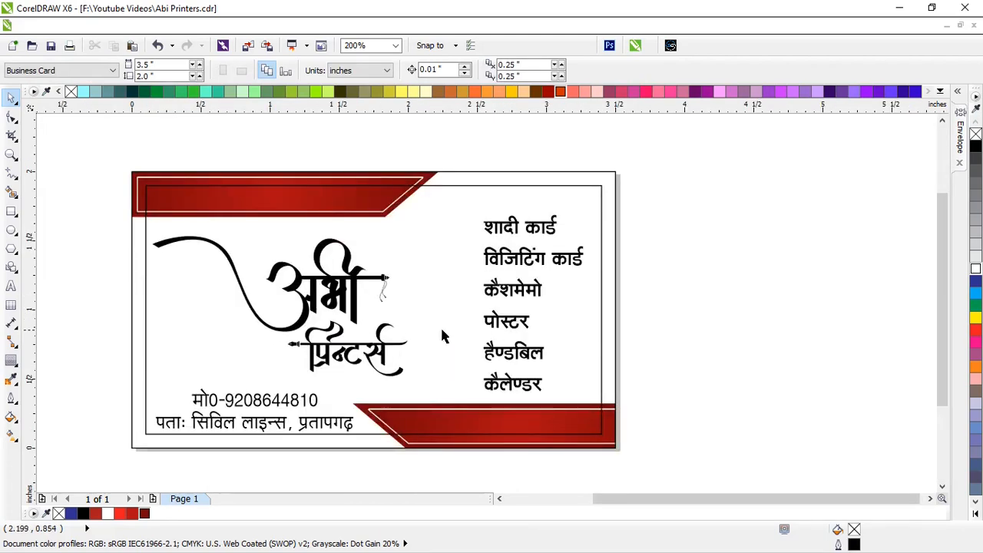
left_click(492, 264)
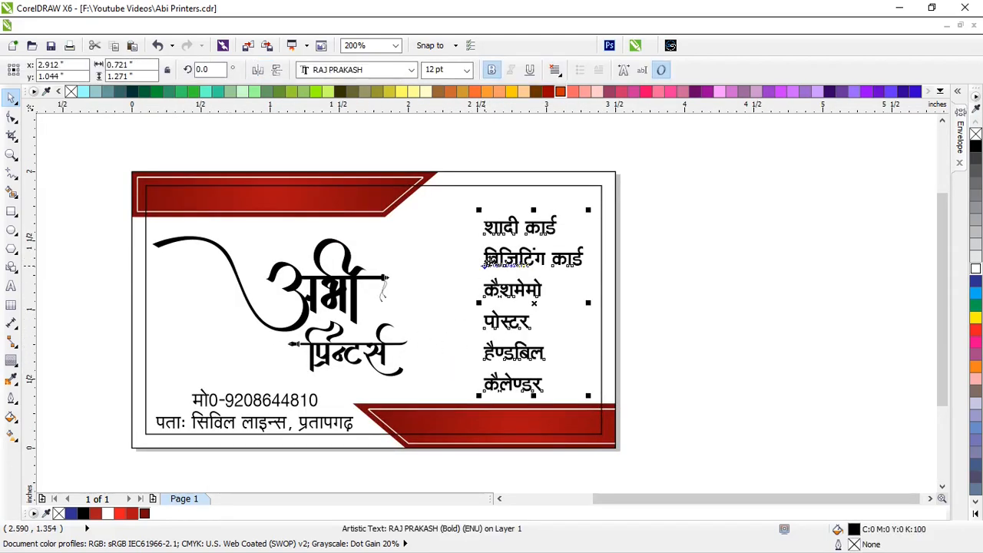
key("Left")
key("Left")
left_click(656, 290)
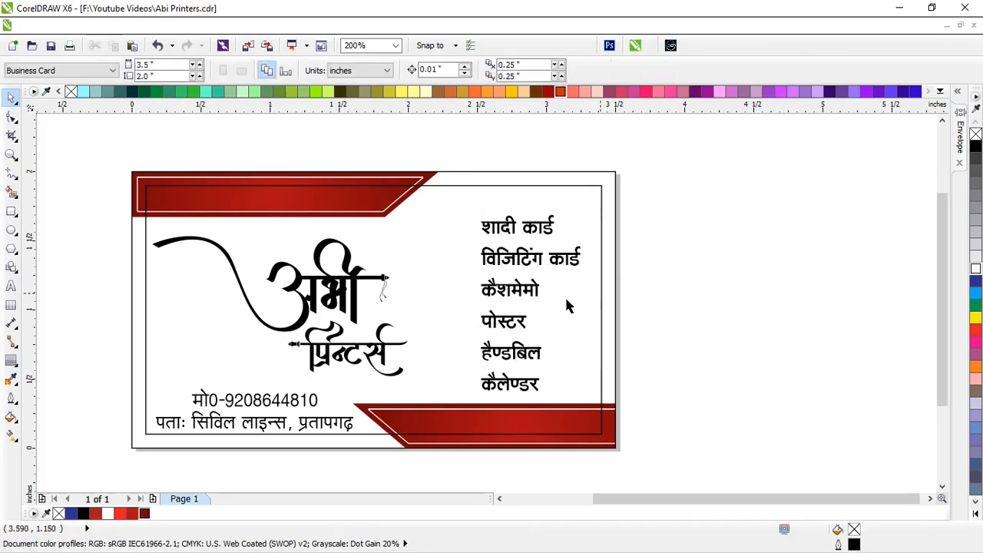
Scale the अभी प्रिन्टर्स logo up about 13% and nudge it down and right
left_click(354, 282)
left_click(393, 345, "shift")
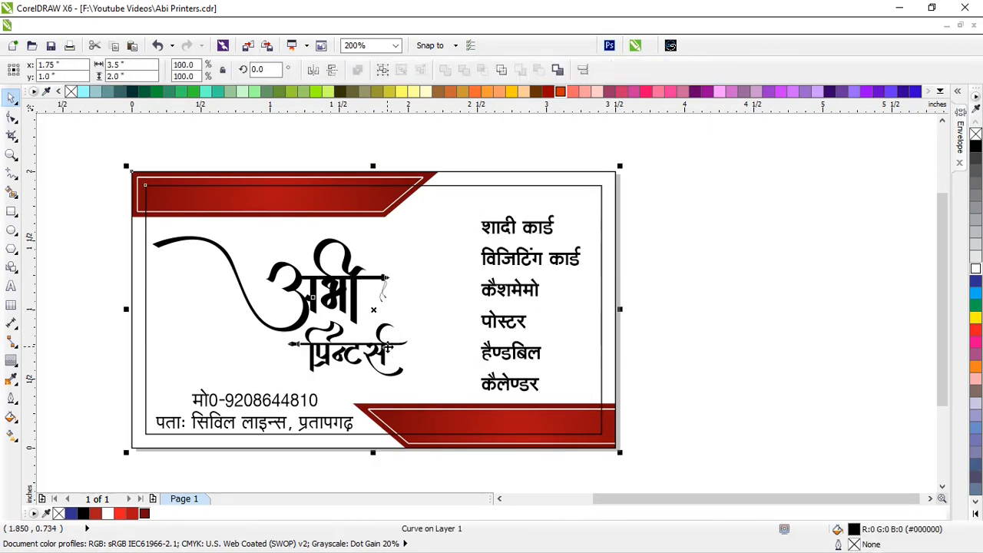
left_click_drag(66, 209, 461, 400)
left_click_drag(414, 231, 449, 226)
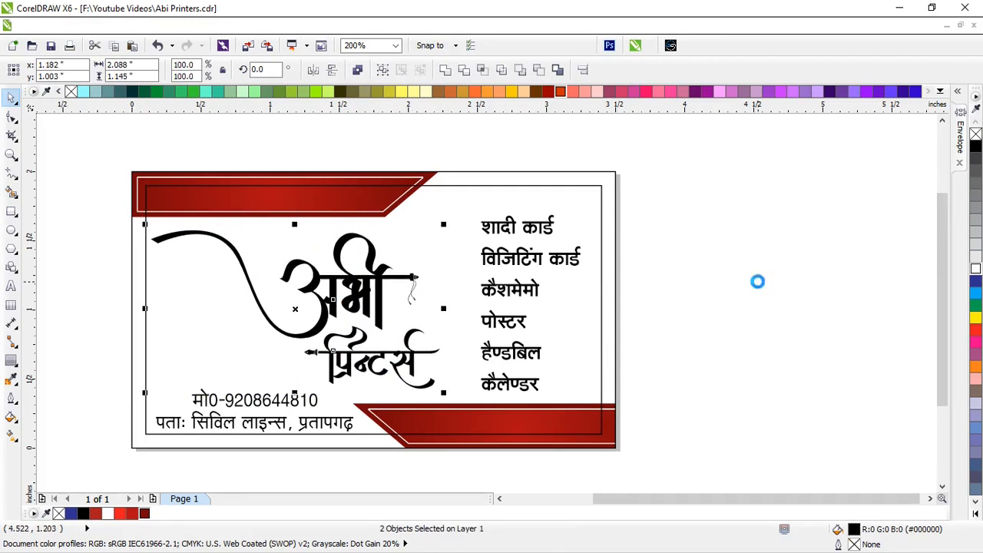
key("Down")
key("Right")
left_click(759, 288)
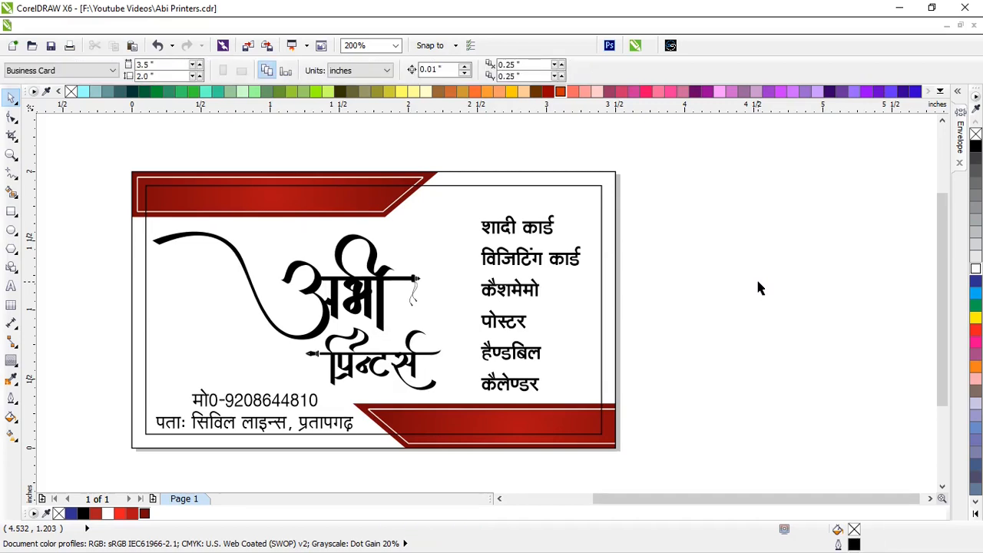
Nudge the services list slightly to the right
left_click(503, 262)
left_click(671, 308)
left_click(521, 261)
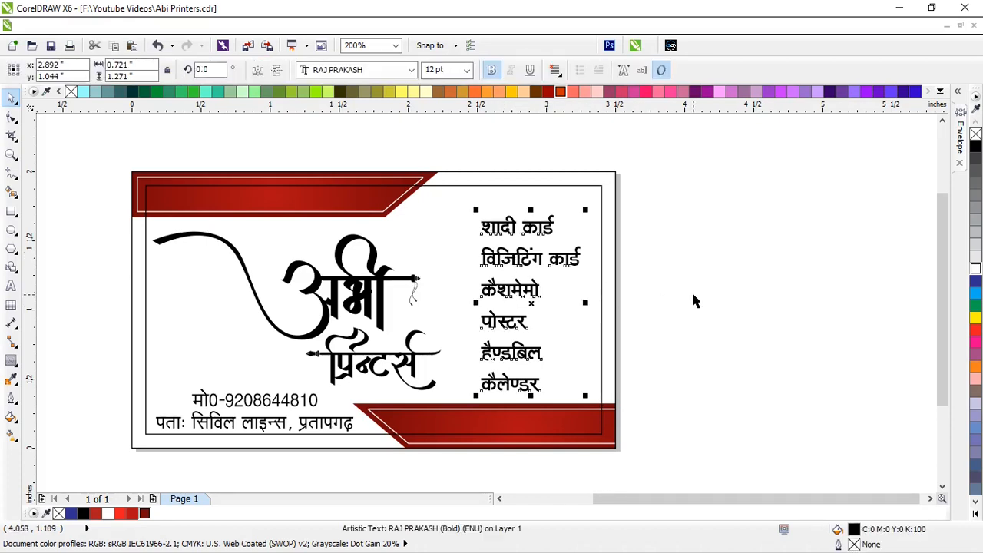
key("Right")
key("Right")
key("Right")
key("Right")
key("Right")
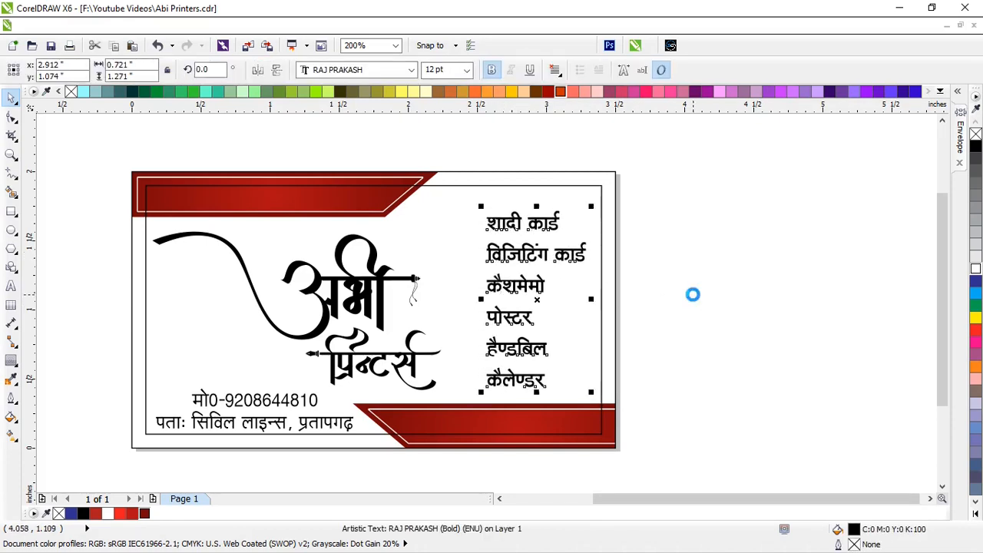
left_click(693, 295)
Draw a small dark red circle with no outline to the left of शादी
left_click(10, 230)
scroll(432, 256, "up", 3)
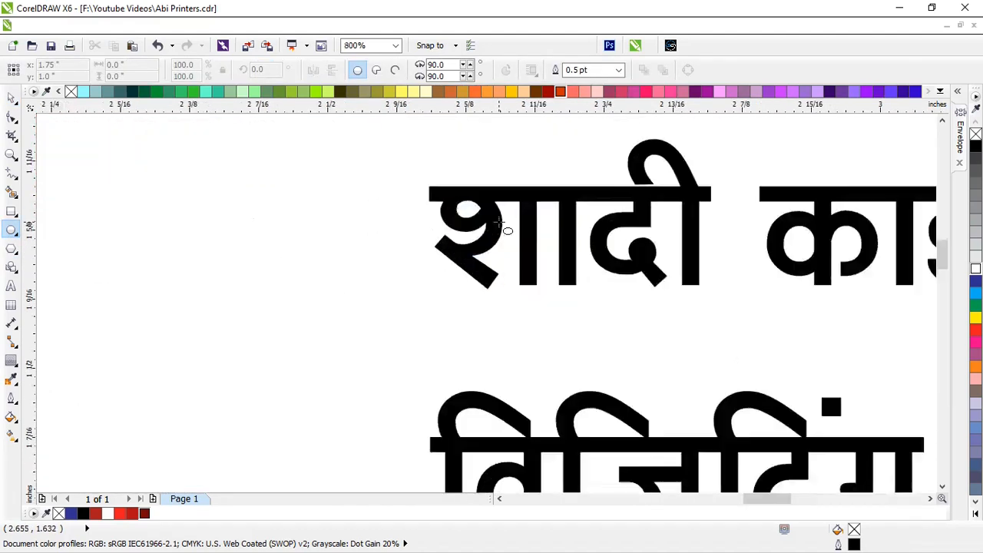
left_click_drag(312, 175, 403, 264)
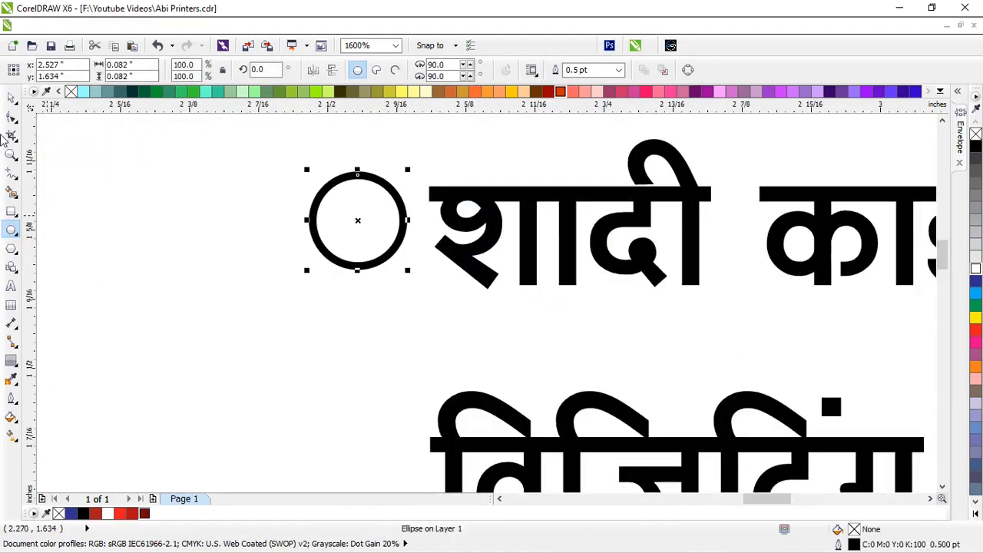
left_click(11, 98)
left_click(145, 517)
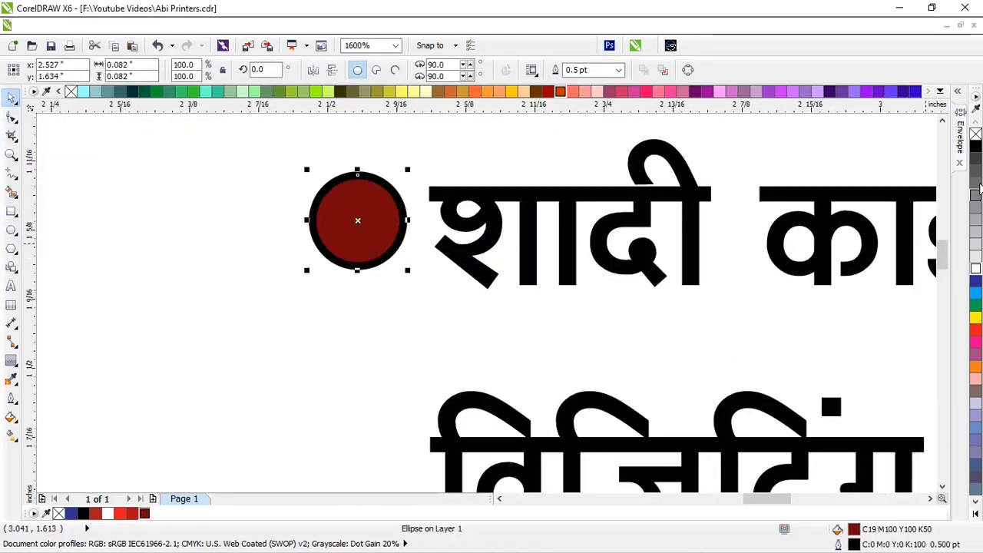
right_click(71, 91)
Nudge the red circle into place beside the first service line
scroll(510, 248, "down", 2)
scroll(448, 239, "up", 1)
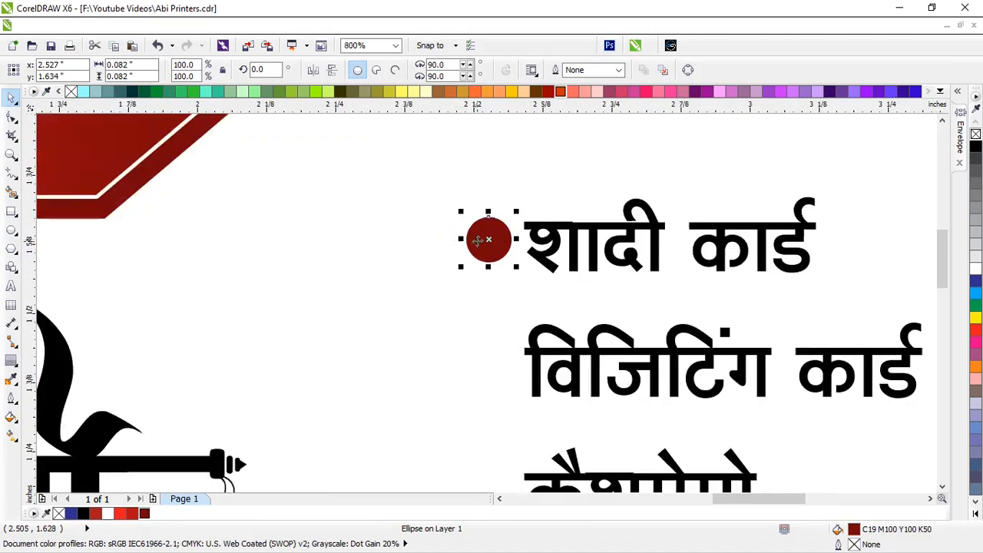
left_click_drag(478, 242, 470, 252)
key("Right")
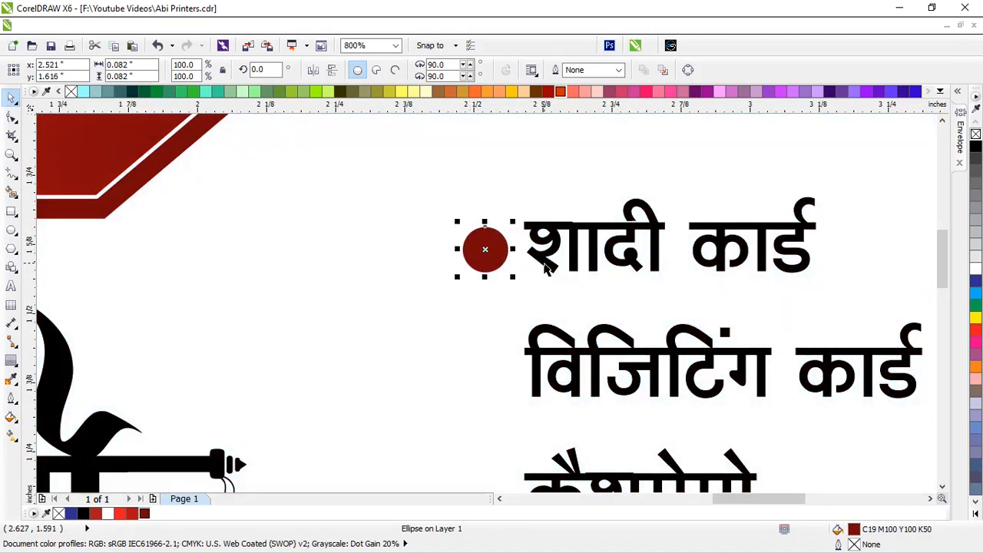
key("Up")
Give the circle a radial gradient ending in red, pulling the outer point inward
left_click(11, 435)
left_click(77, 70)
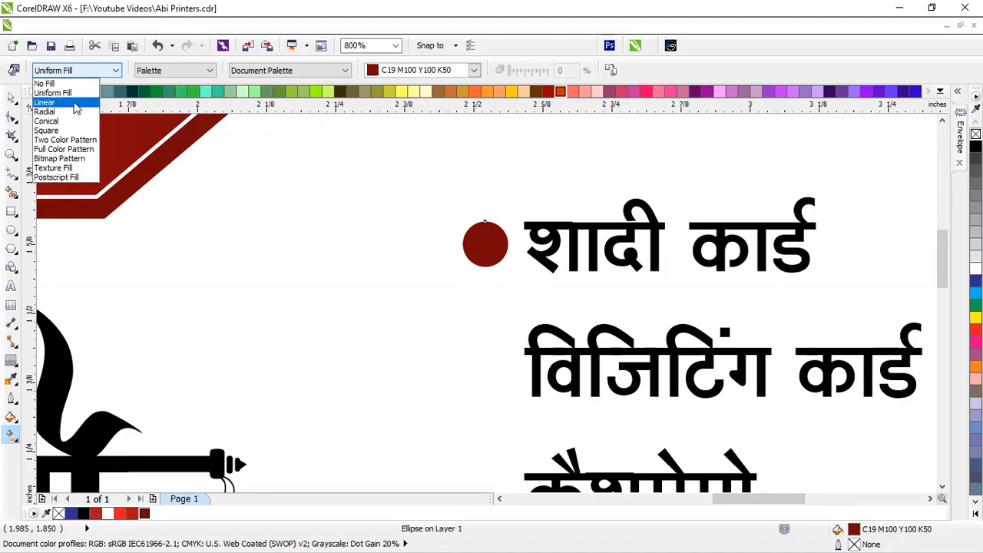
left_click(46, 113)
left_click(186, 71)
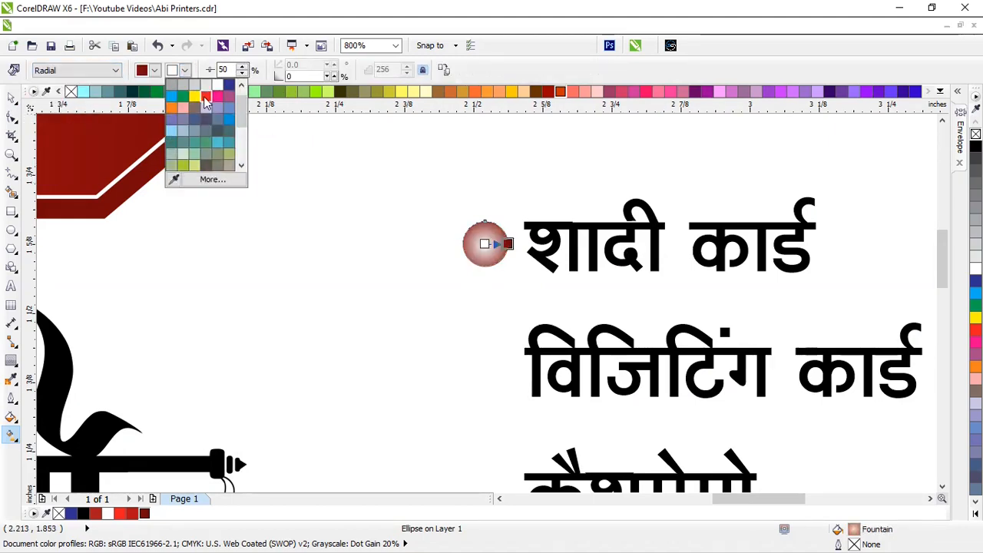
left_click(206, 97)
scroll(512, 238, "up", 2)
left_click_drag(492, 263, 471, 282)
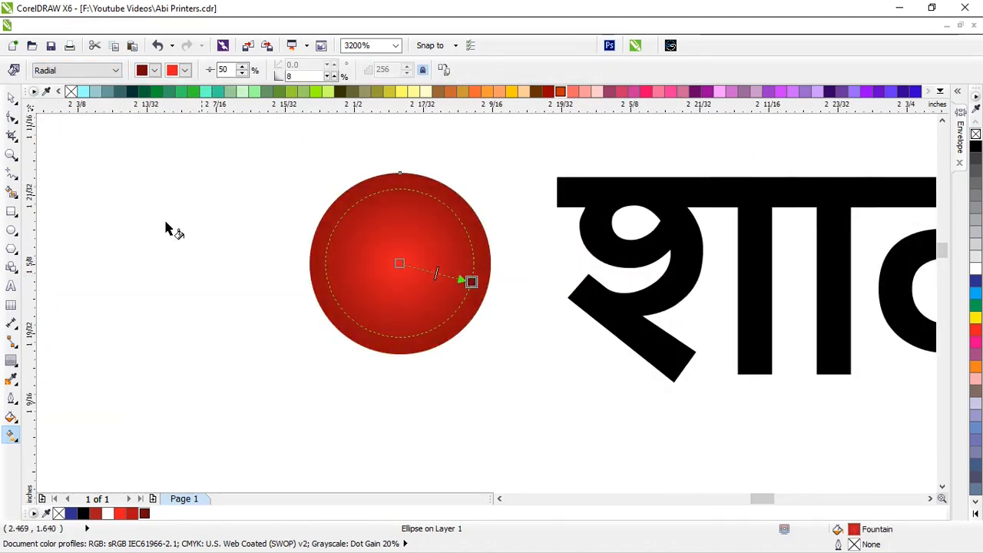
Copy the bullet beside the second line and repeat it for the remaining lines
left_click(11, 97)
scroll(335, 175, "down", 3)
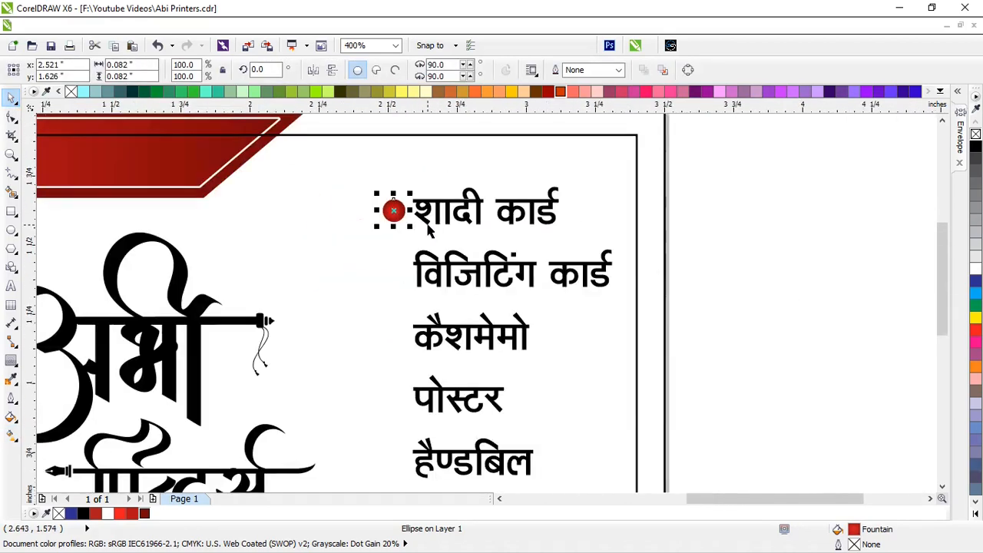
left_click_drag(393, 209, 393, 274)
key("ctrl+d")
key("ctrl+d")
key("ctrl+d")
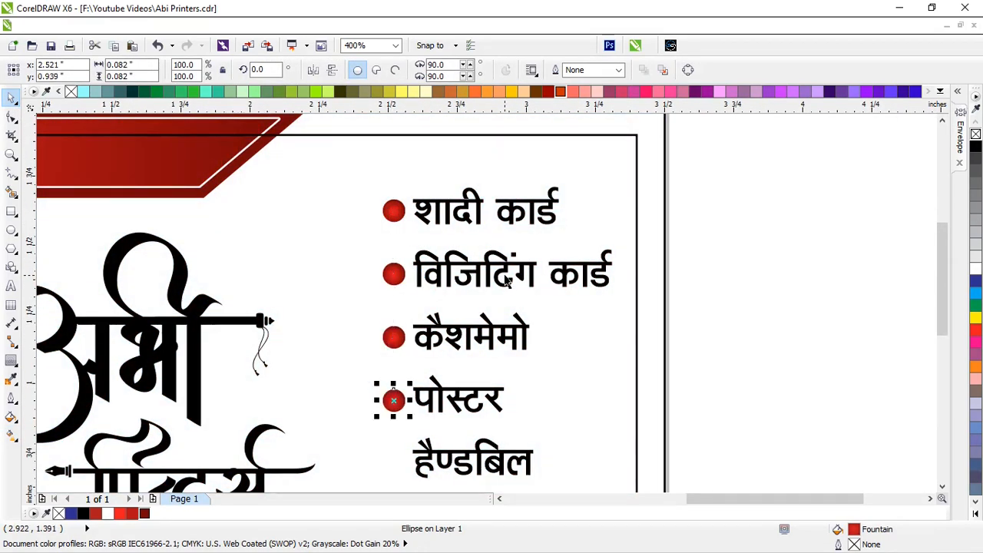
scroll(507, 274, "down", 1)
key("ctrl+r")
left_click(674, 328)
scroll(582, 297, "down", 1)
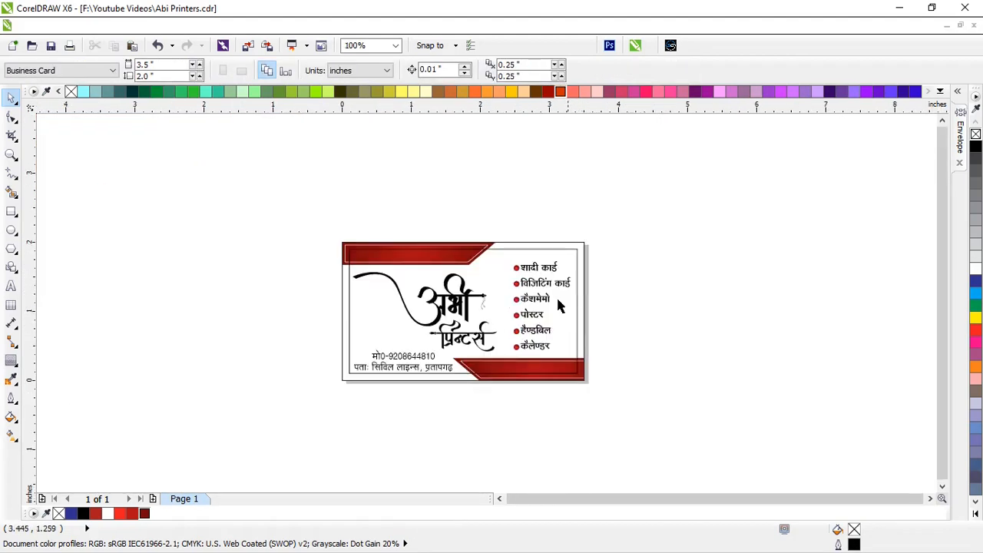
Copy the red bullet's radial fill onto the अभी logo curve
scroll(472, 340, "up", 1)
left_click(438, 278)
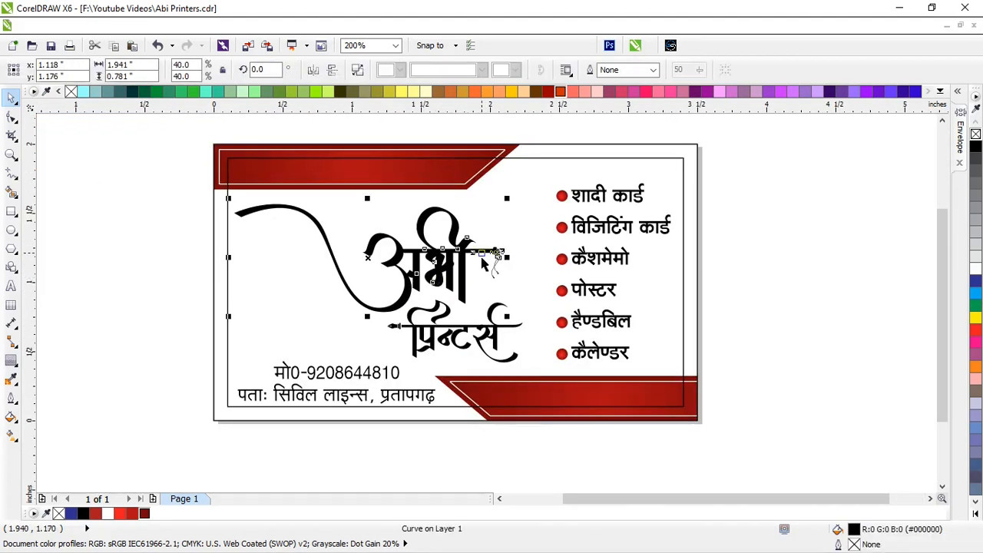
left_click(11, 436)
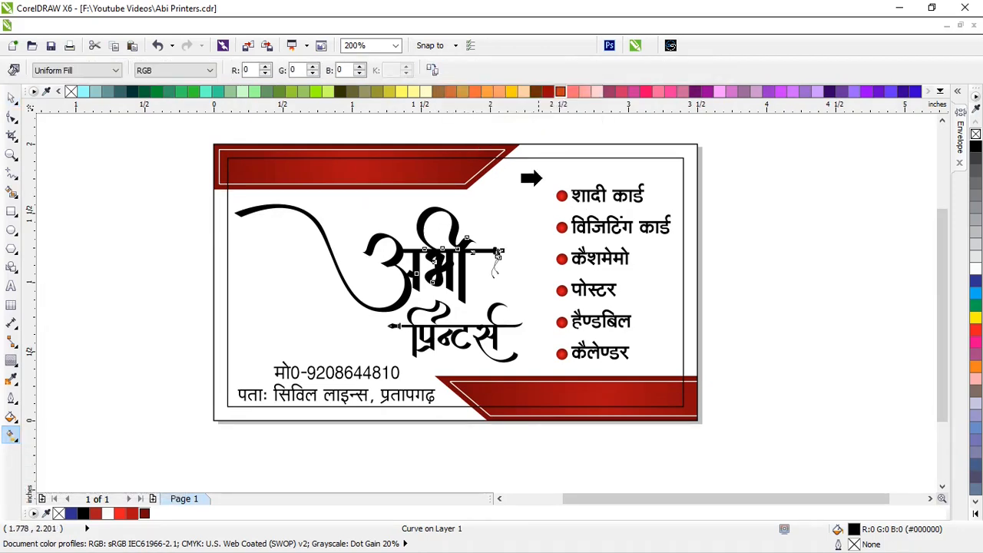
left_click(559, 196)
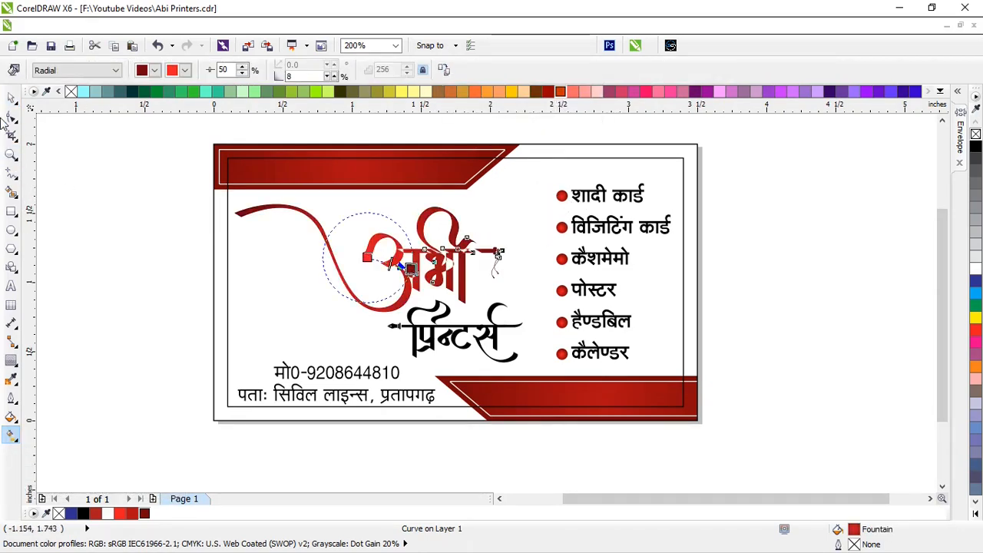
left_click(11, 97)
left_click(457, 449)
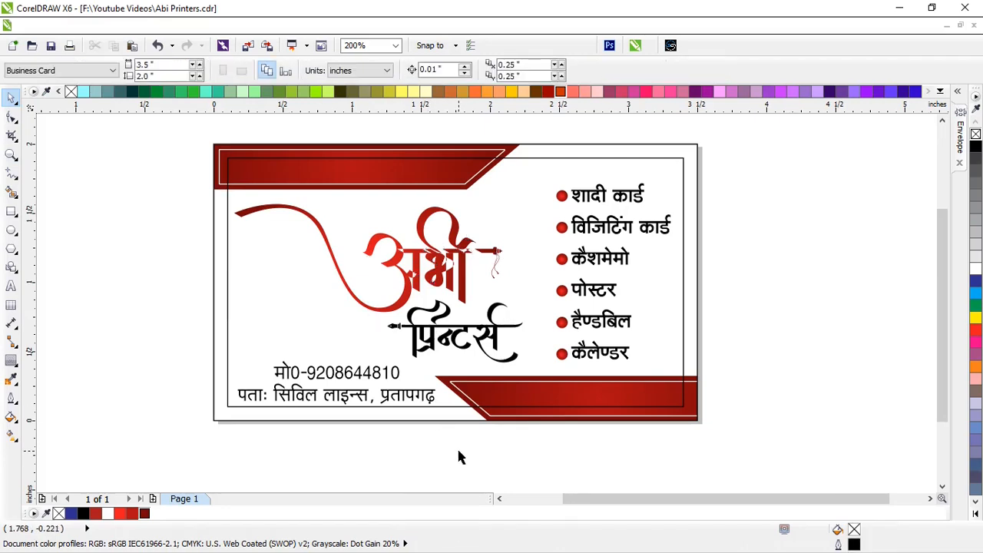
Make the phone and address lines bold and colour the mobile number dark red
left_click_drag(459, 451, 196, 349)
left_click(491, 70)
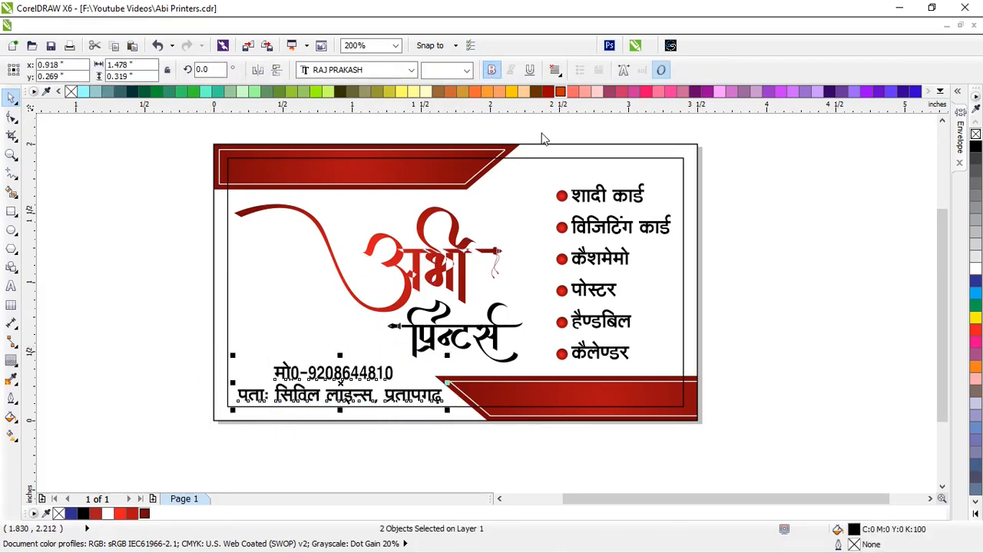
left_click(748, 299)
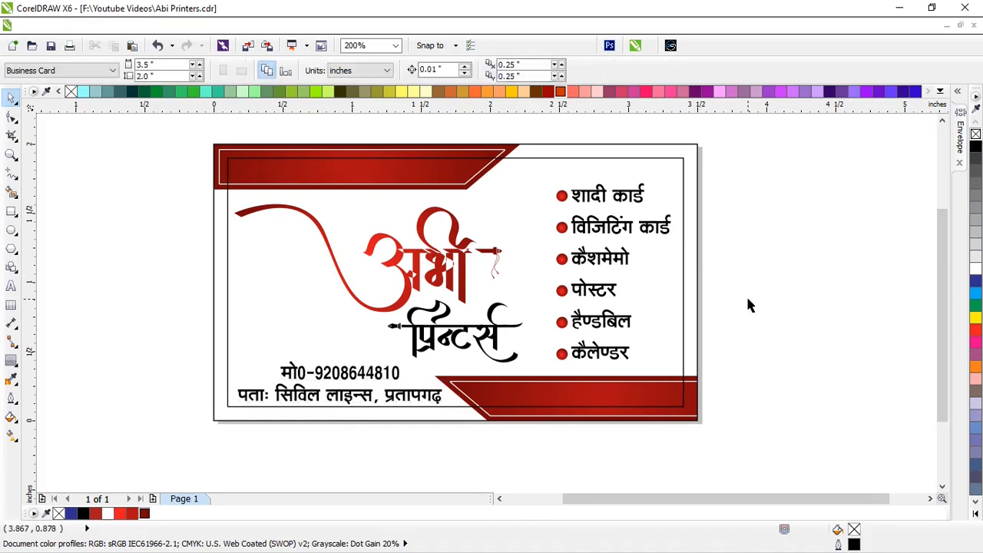
left_click(384, 382)
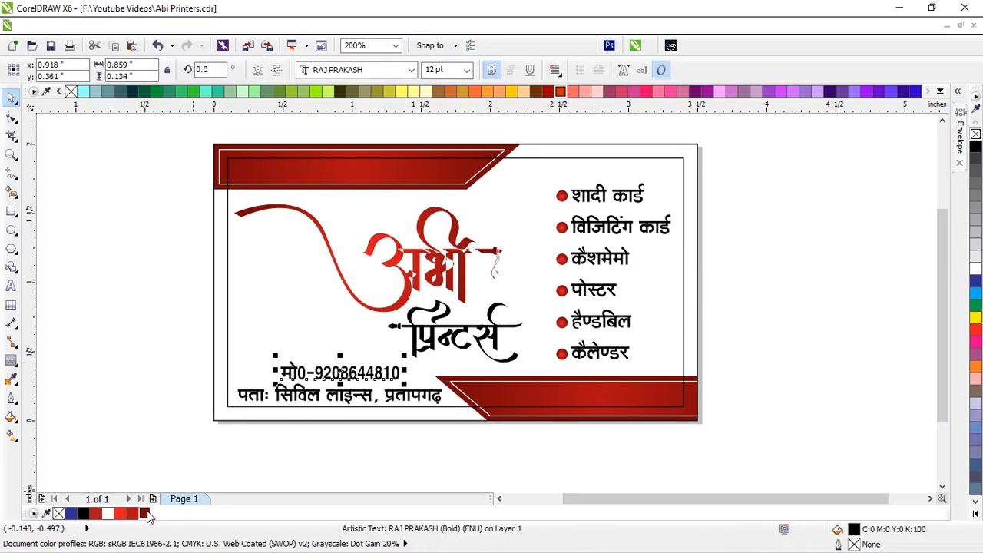
left_click(151, 396)
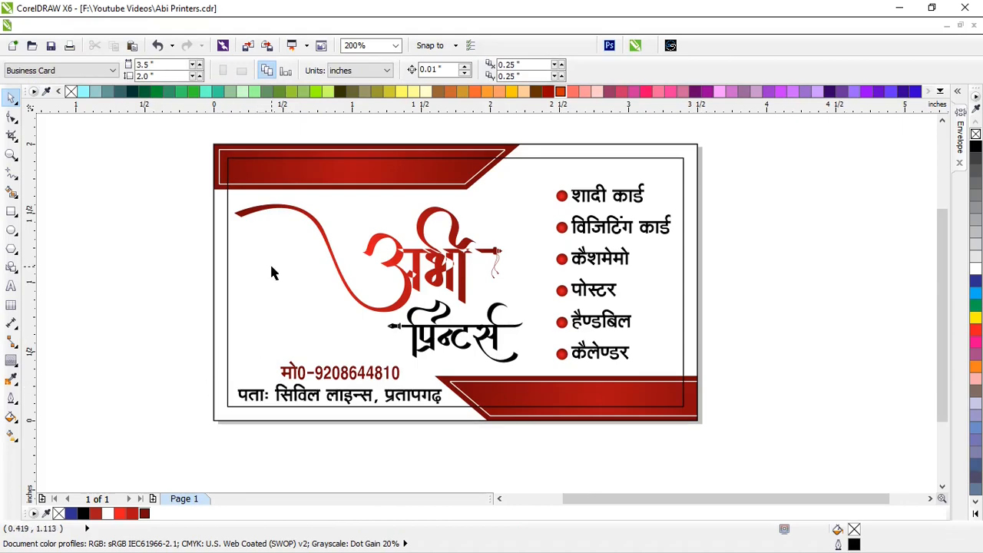
Import Ganesh-PNG-Image from the F:\Clip Art\BHAKTI PHOTO22 folder
key("ctrl+i")
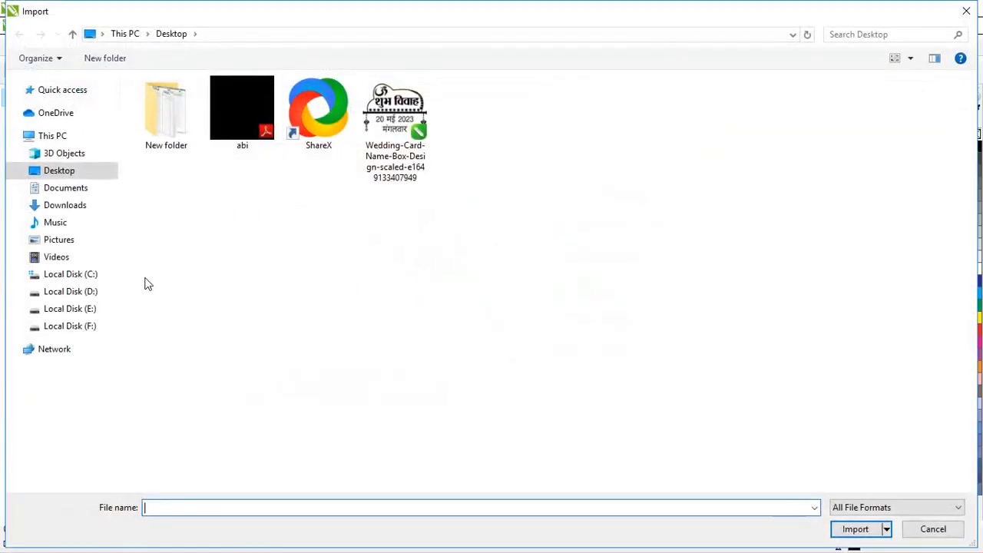
left_click(88, 327)
double_click(583, 315)
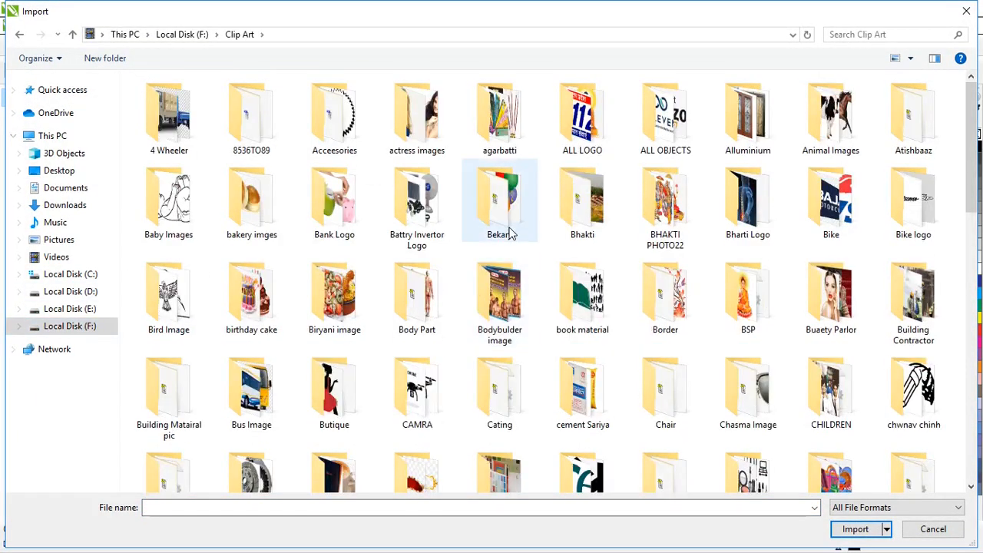
double_click(666, 206)
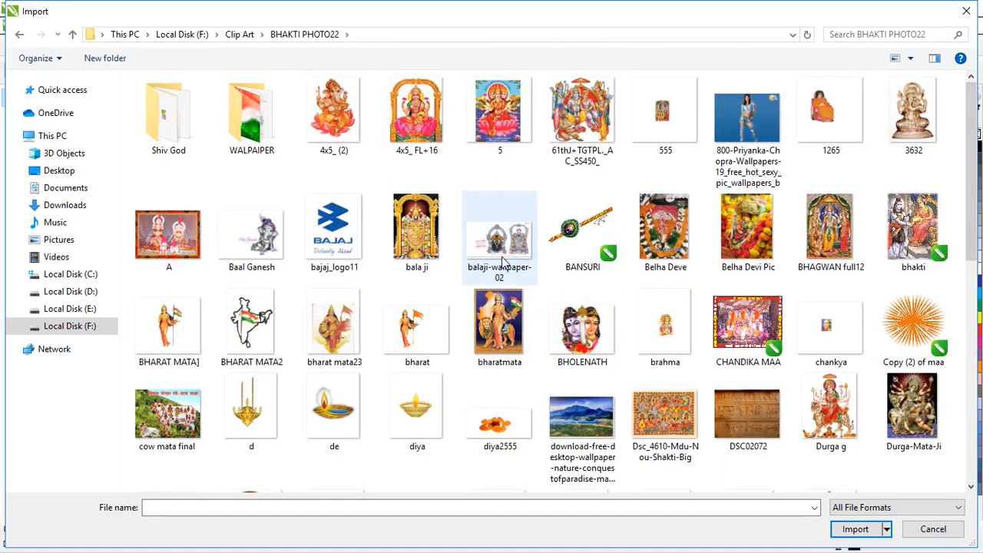
key("g")
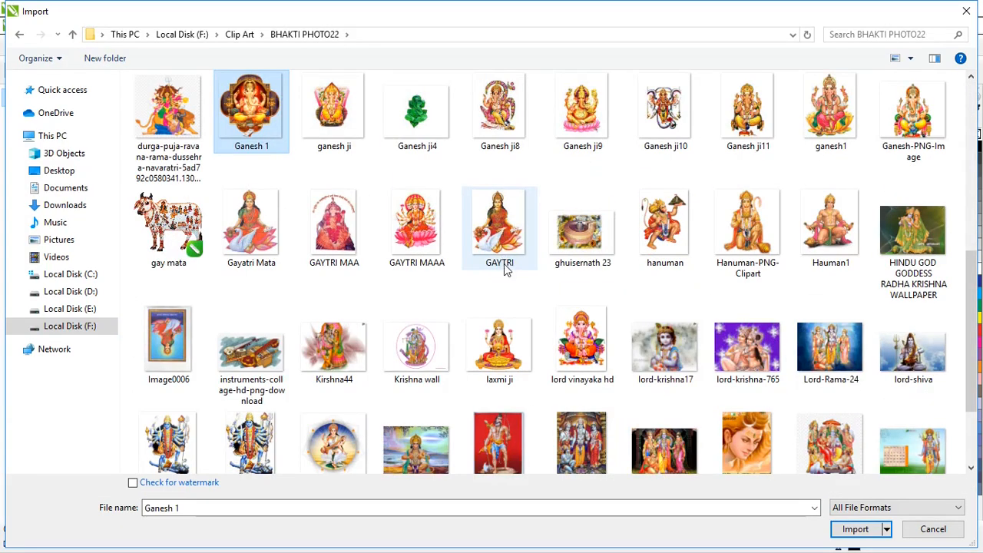
left_click(915, 136)
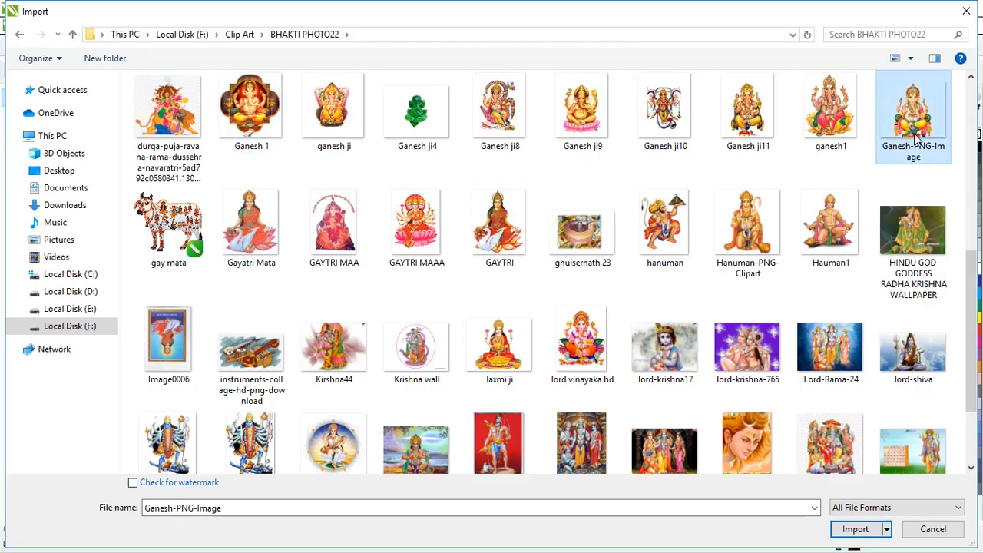
left_click(860, 529)
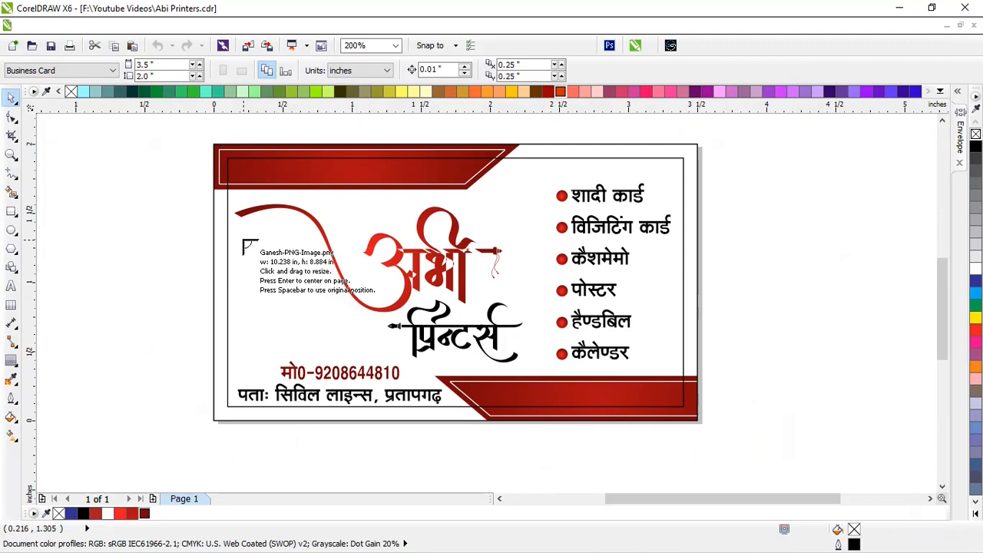
Place the Ganesh picture small at the card's left and nudge it slightly up
left_click_drag(241, 240, 399, 392)
scroll(282, 284, "up", 1)
left_click_drag(332, 342, 335, 317)
left_click(11, 119)
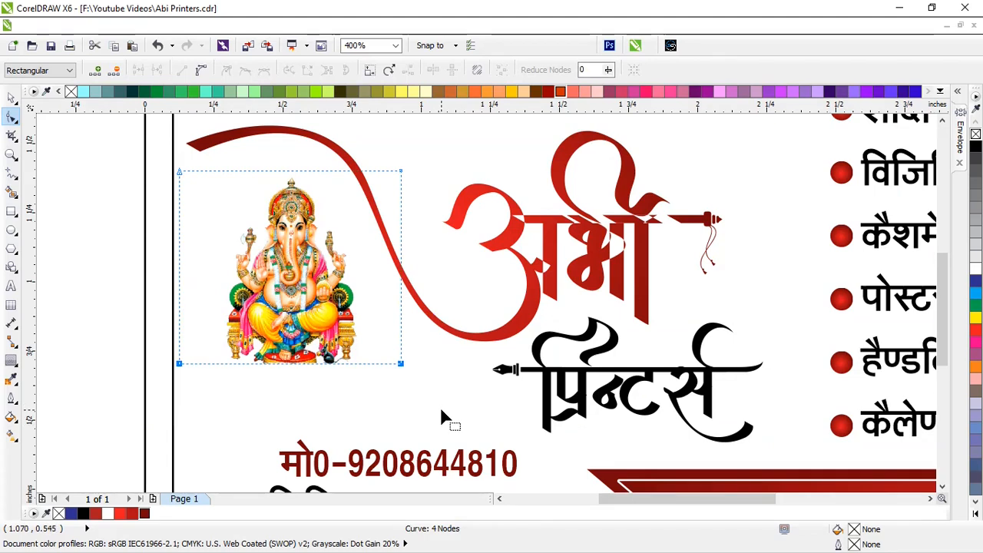
left_click(11, 100)
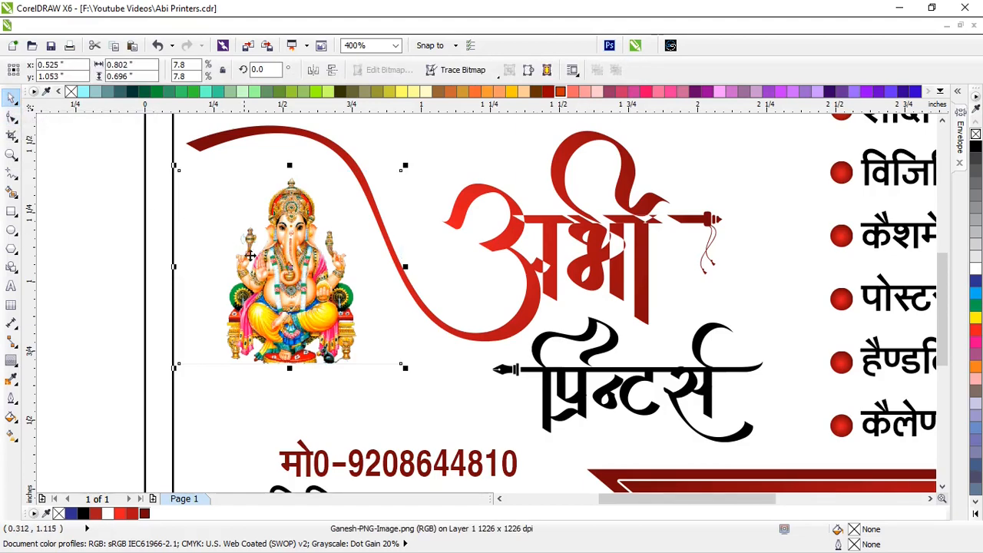
Delete the trial Ganesh picture and bring up the Import dialog again
scroll(263, 258, "down", 1)
scroll(268, 264, "up", 1)
scroll(268, 264, "up", 1)
key("Delete")
scroll(319, 264, "down", 2)
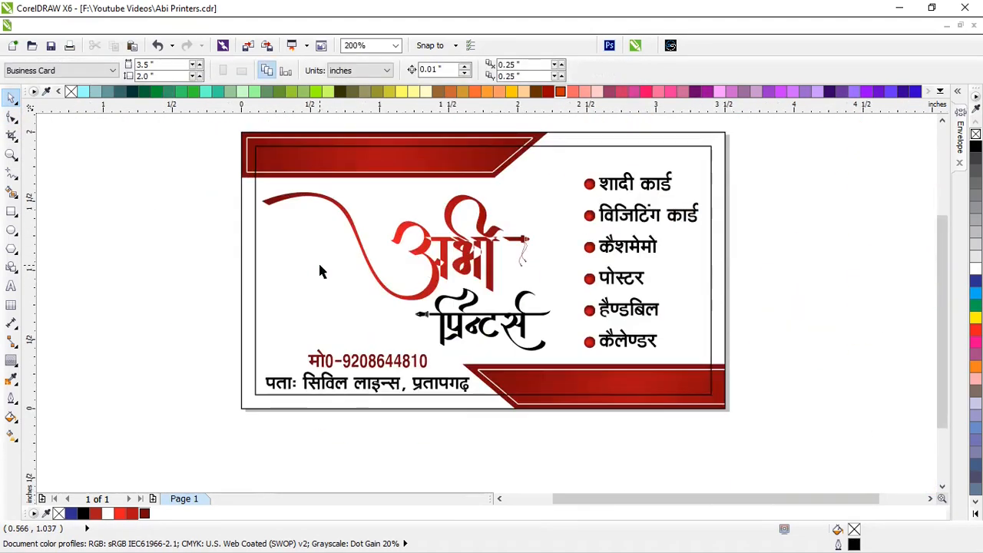
key("ctrl+i")
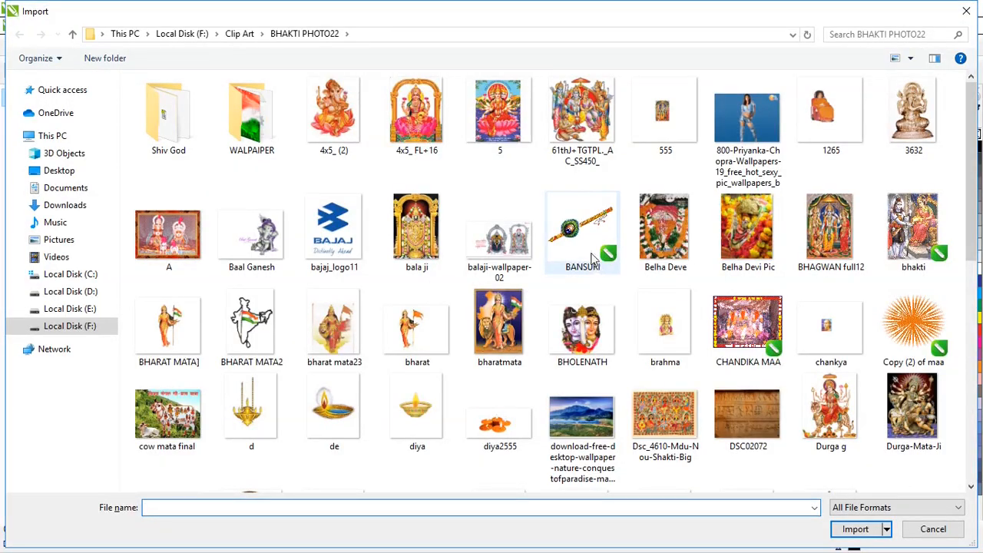
Import the Ganesh ji11 picture from the same clip-art folder
left_click(531, 137)
key("g")
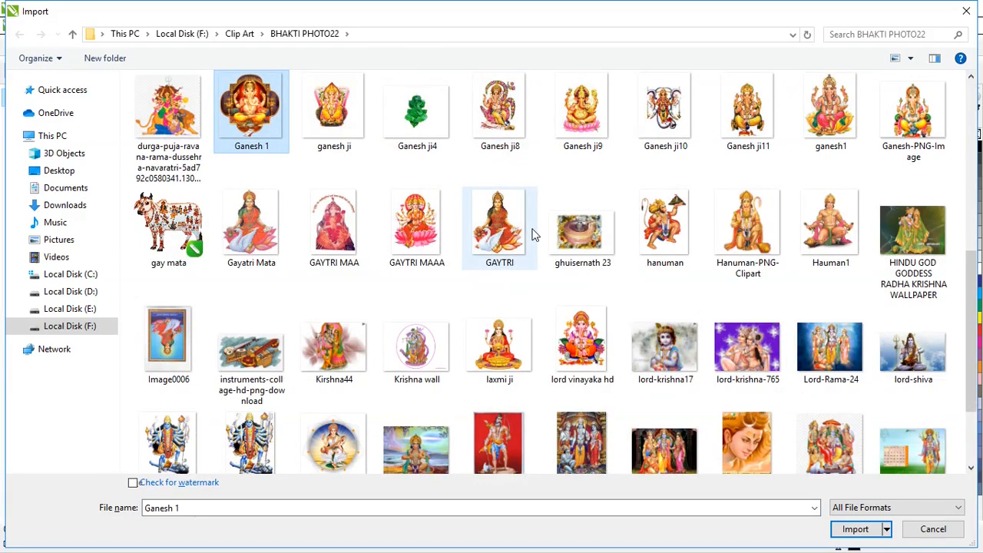
left_click(747, 111)
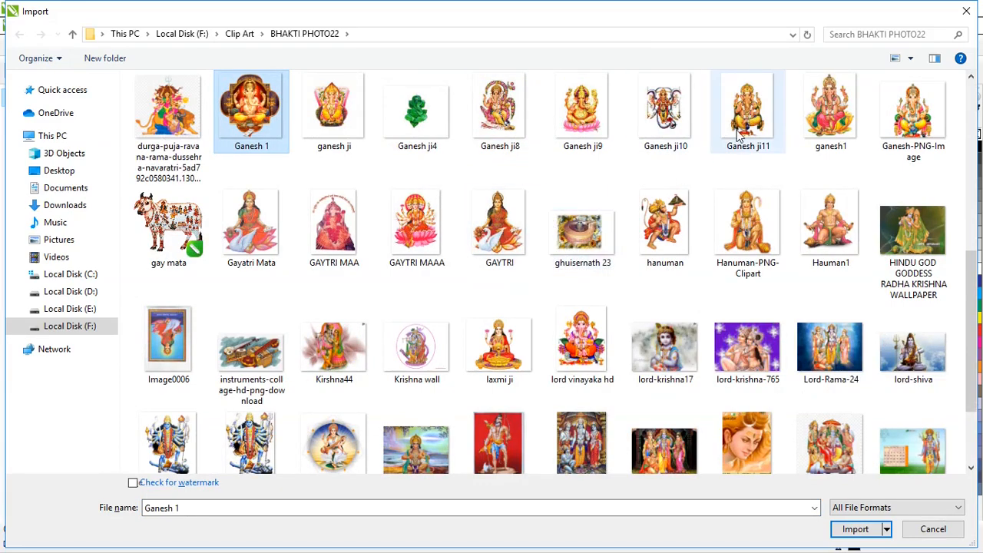
left_click(856, 530)
Place Ganesh ji11 near the phone number, shrink it slightly and nudge it into position
left_click(411, 359)
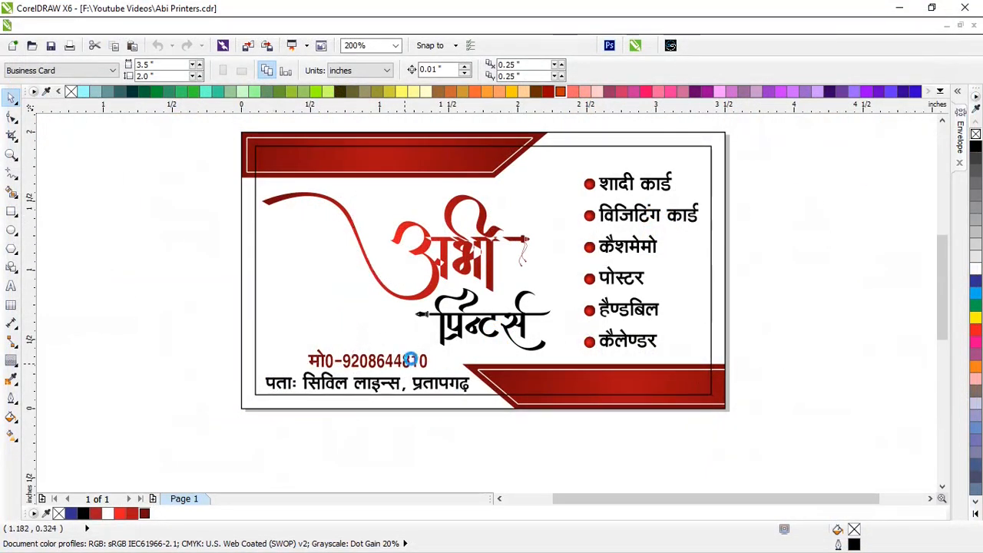
scroll(306, 270, "up", 1)
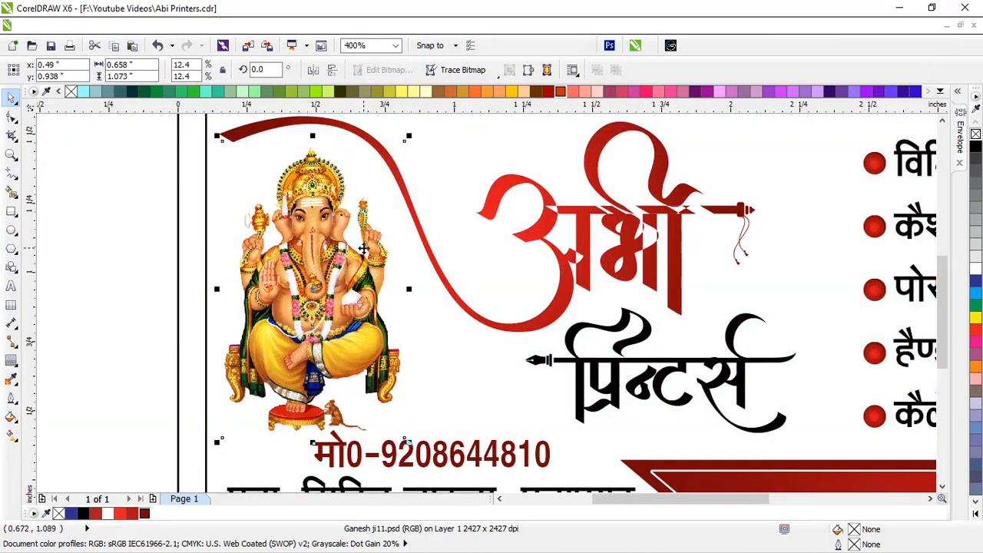
key("Up")
key("Up")
key("Up")
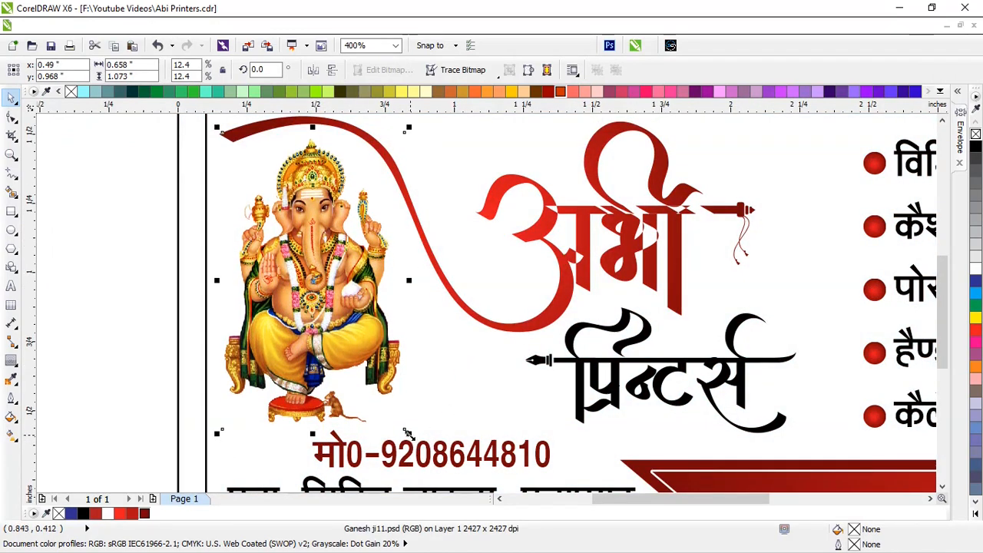
left_click_drag(409, 434, 393, 432)
key("Right")
key("Right")
key("Right")
key("Right")
key("Right")
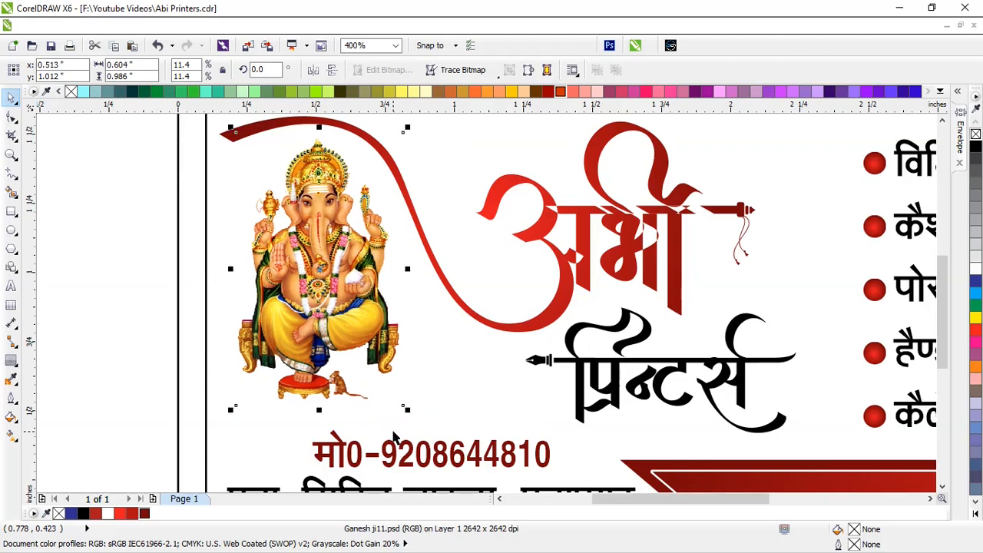
key("Right")
key("Left")
scroll(463, 314, "down", 2)
left_click(302, 273)
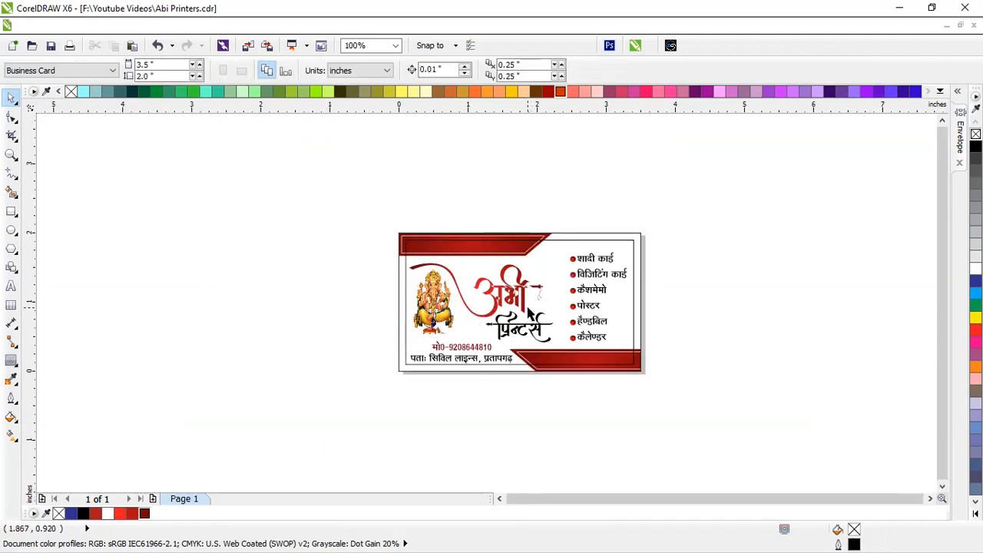
scroll(530, 312, "up", 1)
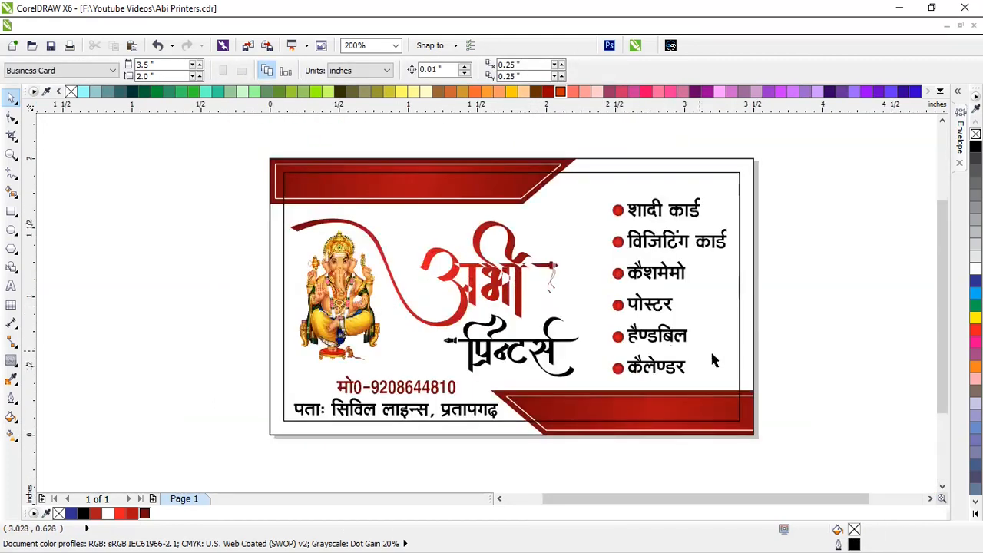
Break apart the card's contour border, delete both border rectangles, and exit full-screen preview
left_click(741, 197)
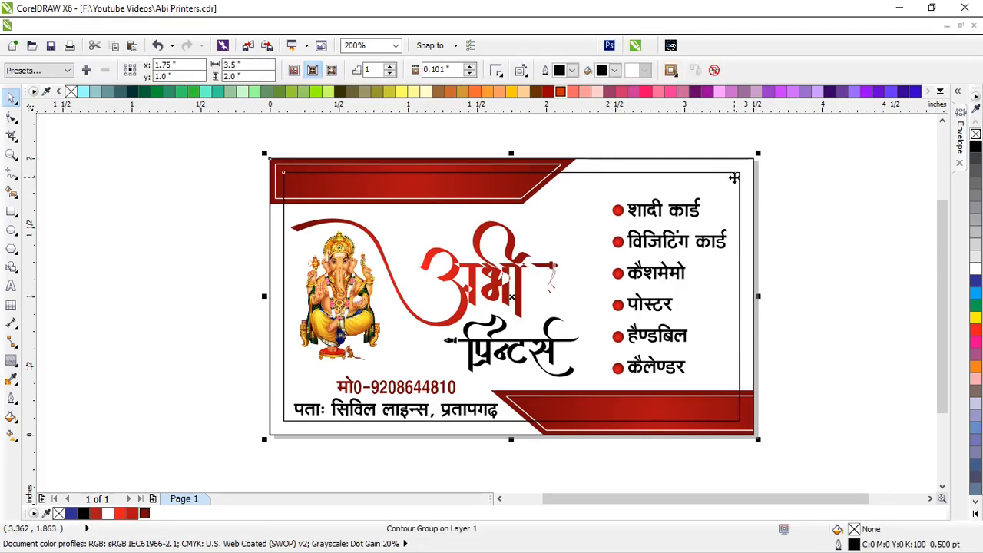
key("ctrl+k")
left_click(824, 207)
left_click(692, 189)
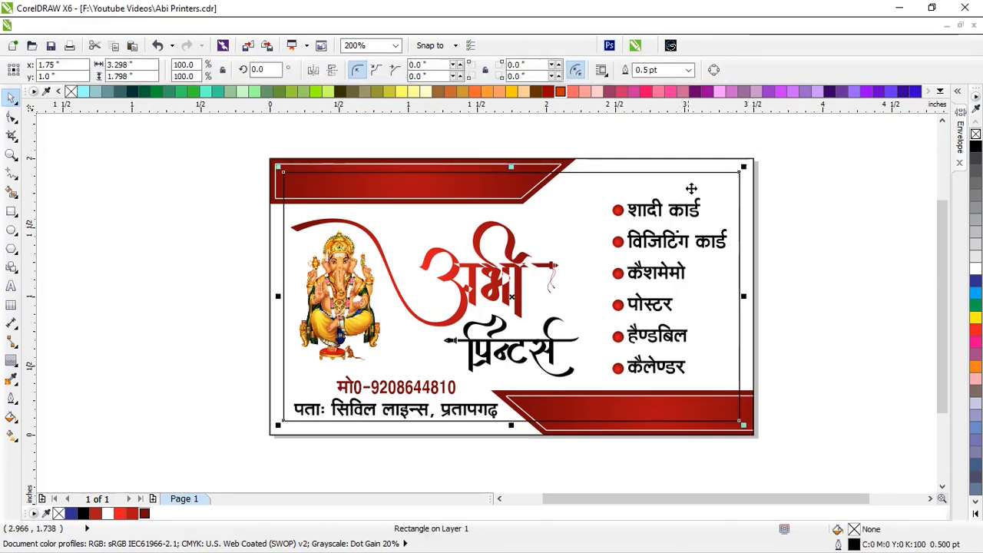
left_click(731, 165, "shift")
key("Delete")
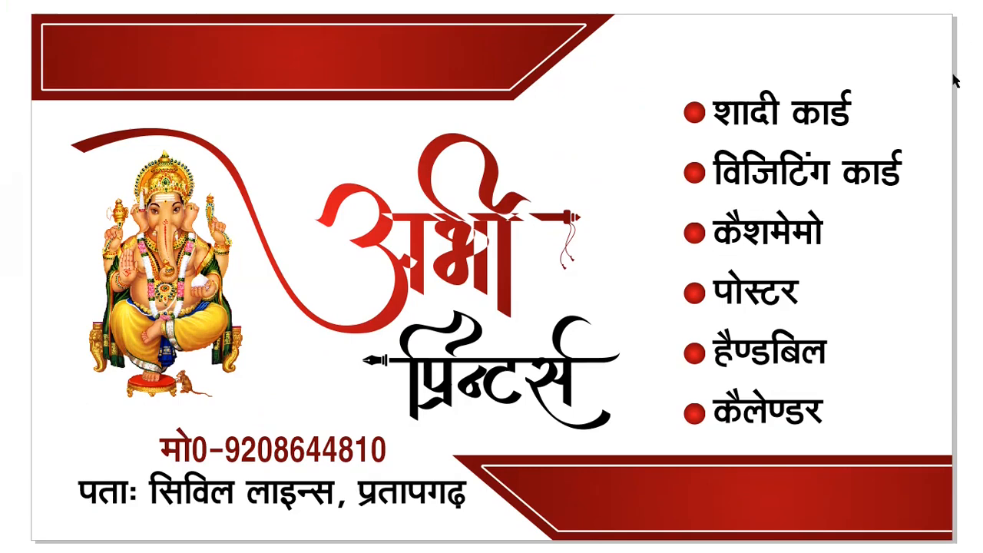
key("Escape")
scroll(532, 208, "down", 2)
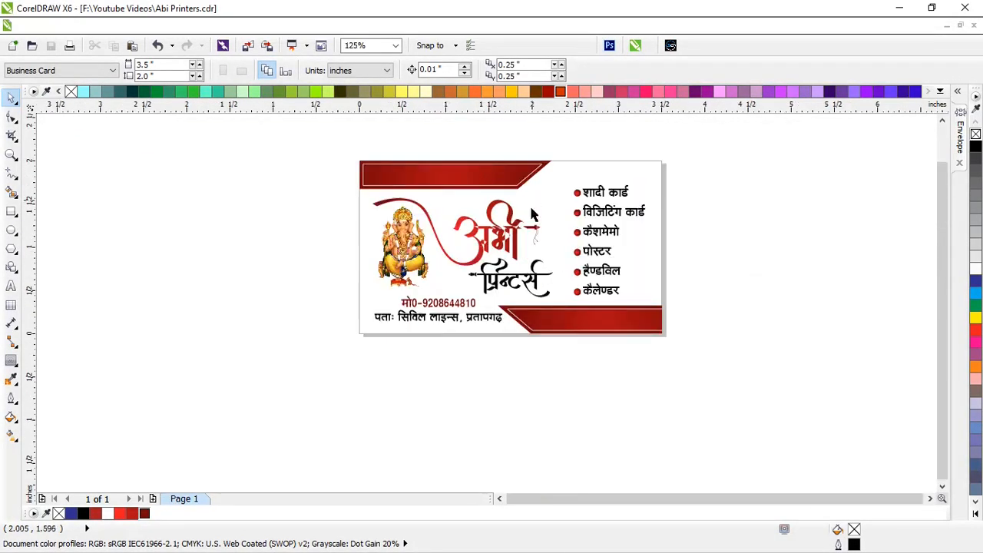
Fill the अभी logo curve black and break it apart
left_click(504, 246)
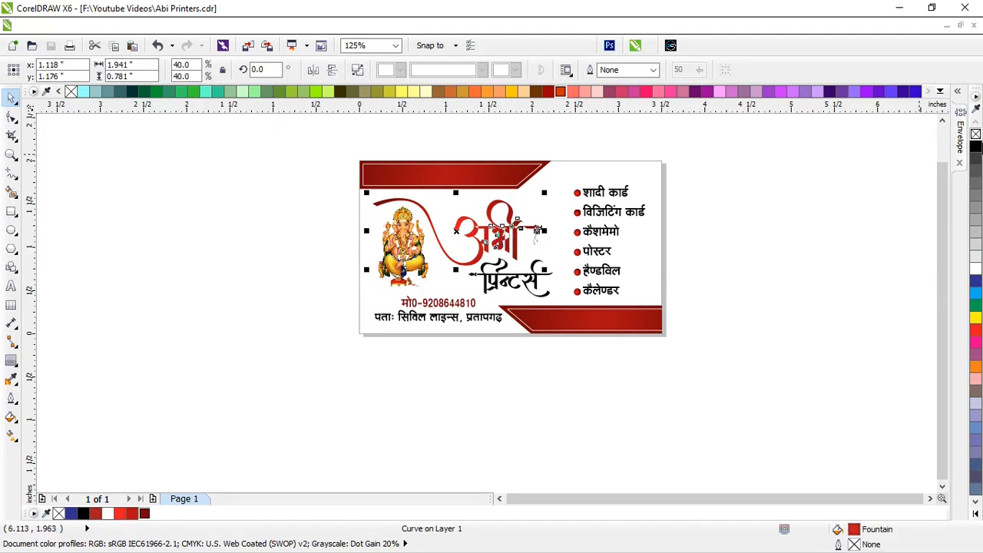
left_click(977, 147)
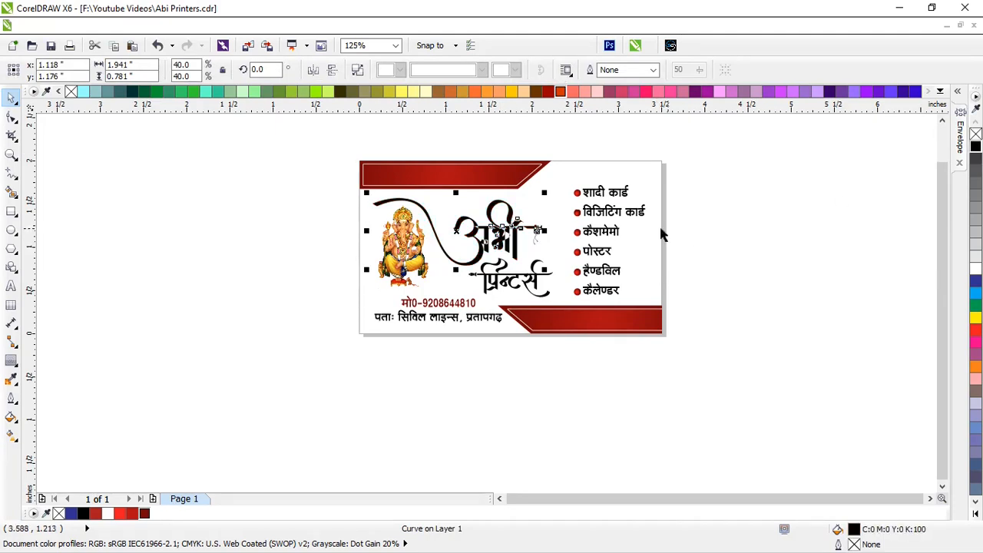
left_click(358, 71)
left_click(802, 271)
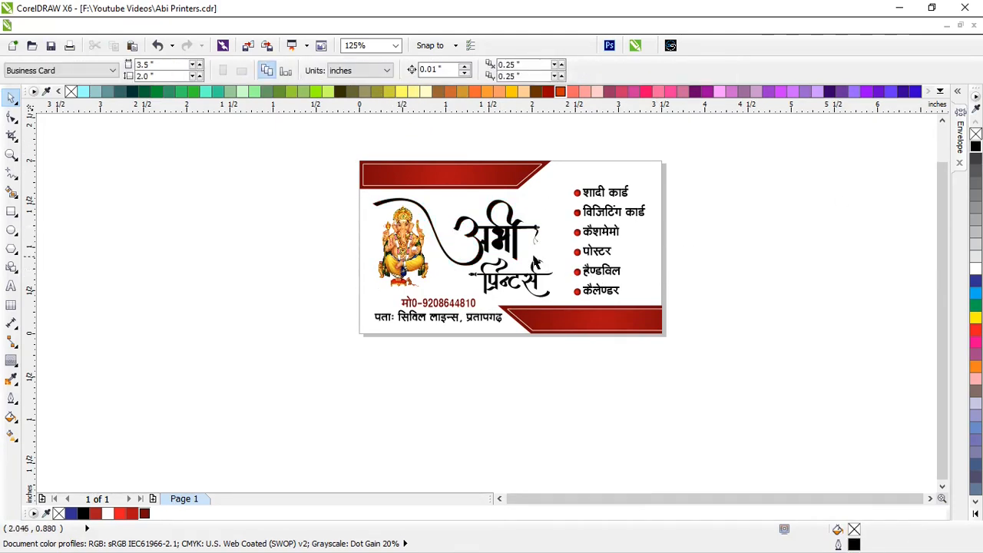
Combine the logo piece, large swoop and right hook stroke into one curve
scroll(509, 237, "up", 4)
left_click(485, 248)
scroll(486, 248, "down", 2)
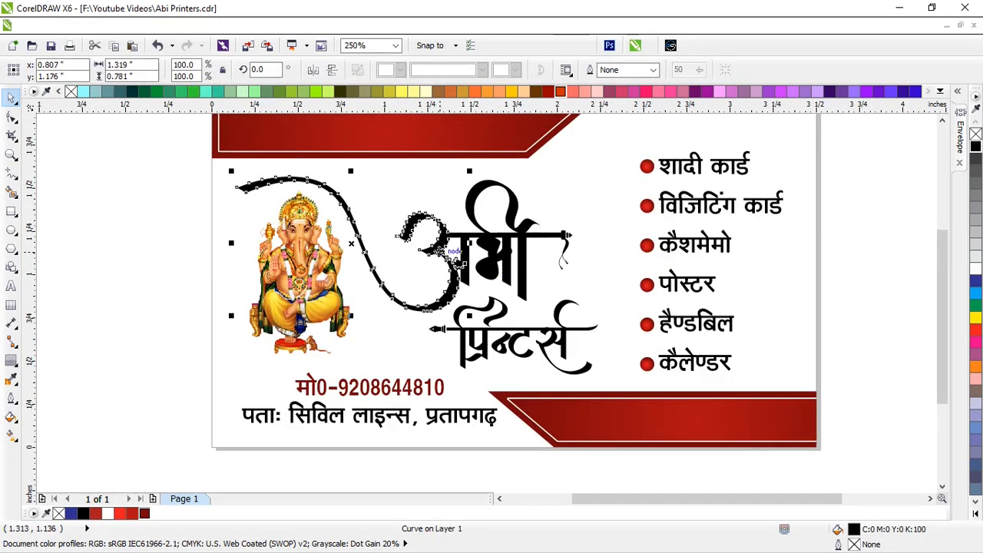
left_click(484, 260, "shift")
left_click(573, 243, "shift")
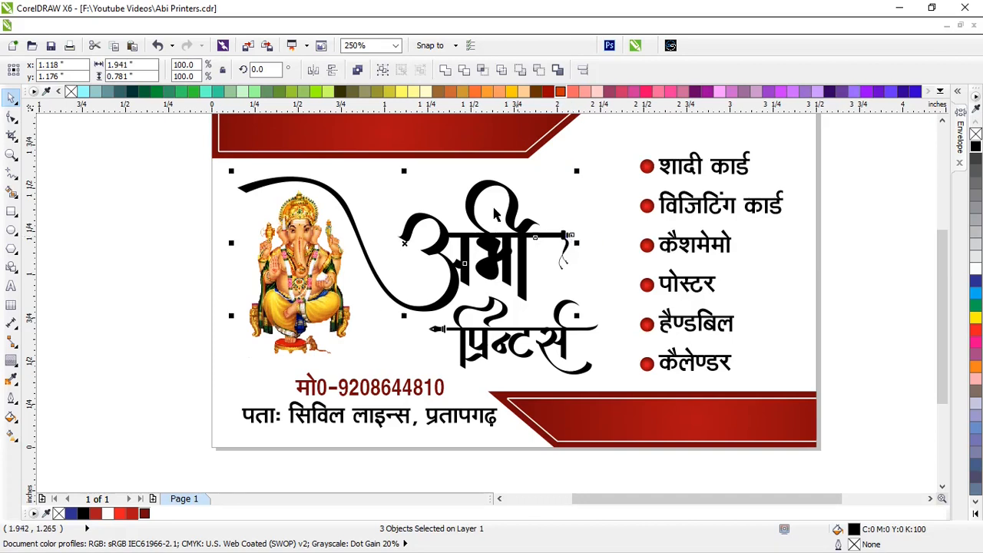
left_click(357, 70)
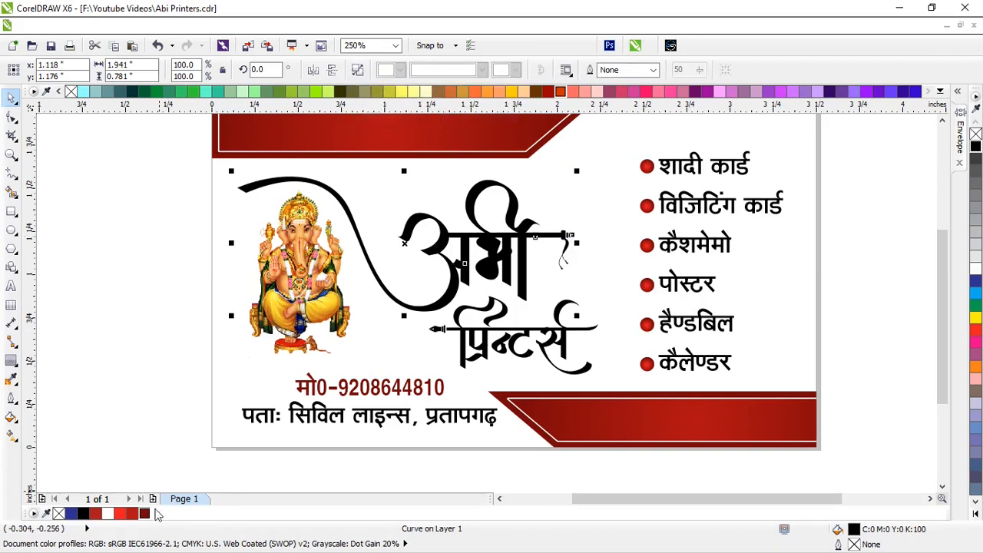
Try copying a bullet's red radial fill onto the swoosh, then undo it
left_click(12, 435)
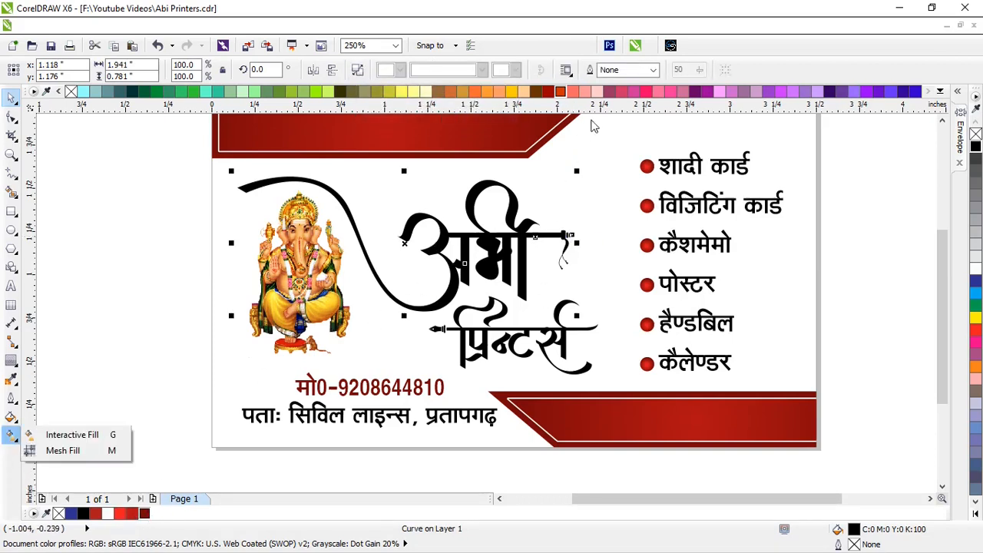
left_click(75, 435)
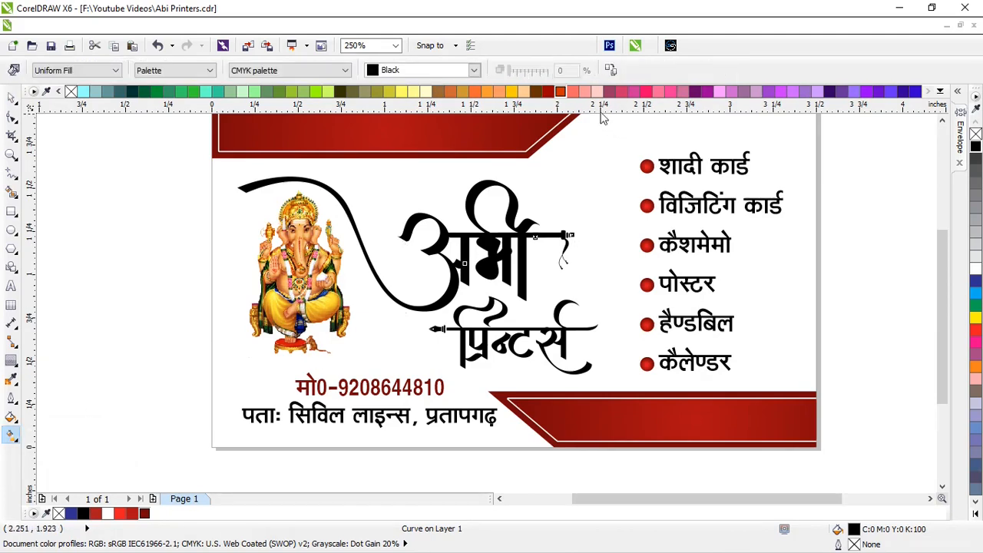
left_click(611, 74)
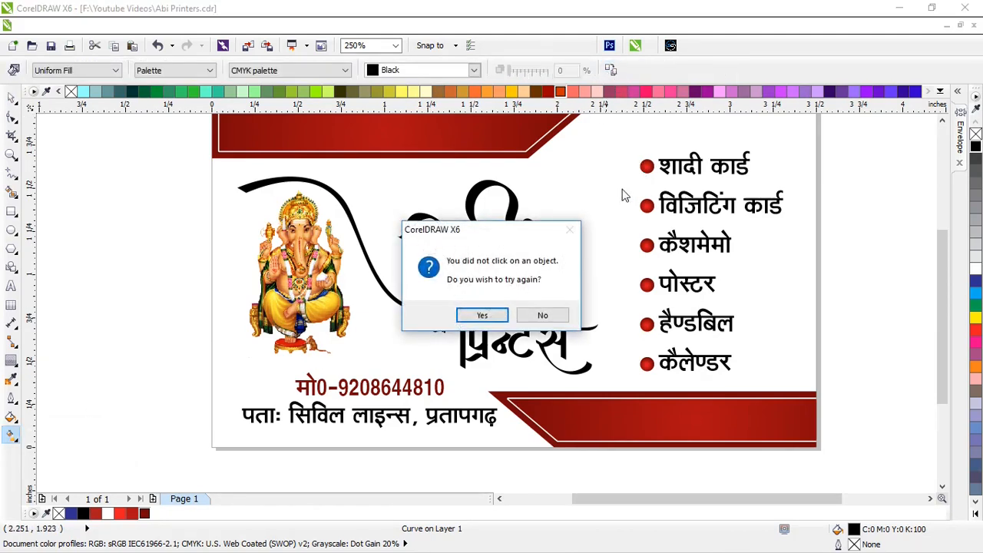
left_click(538, 315)
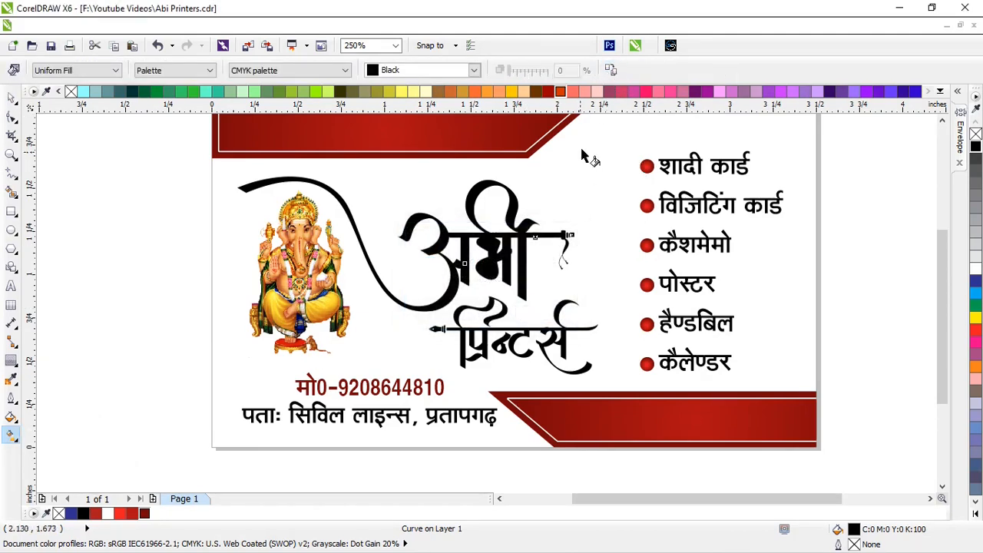
left_click(646, 167)
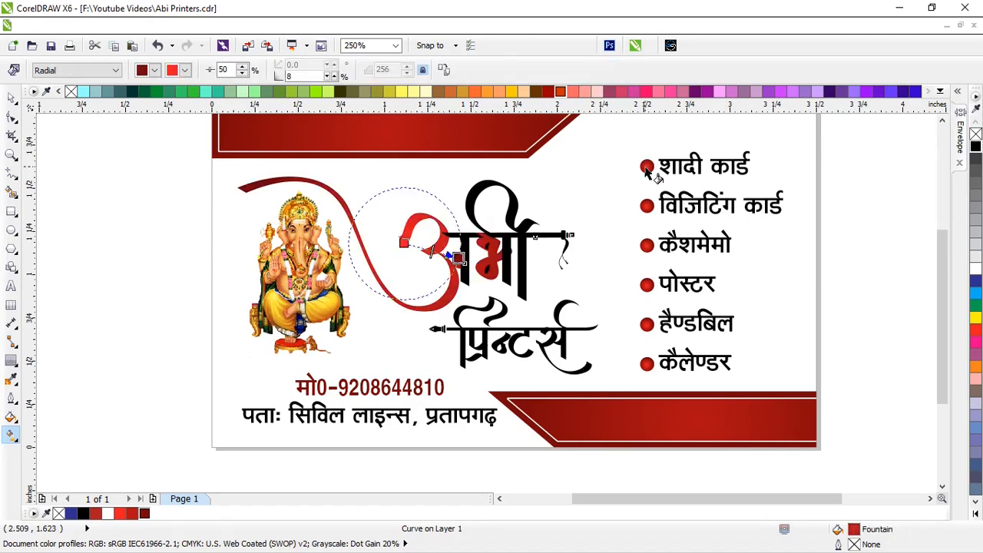
scroll(537, 259, "up", 2)
key("ctrl+z")
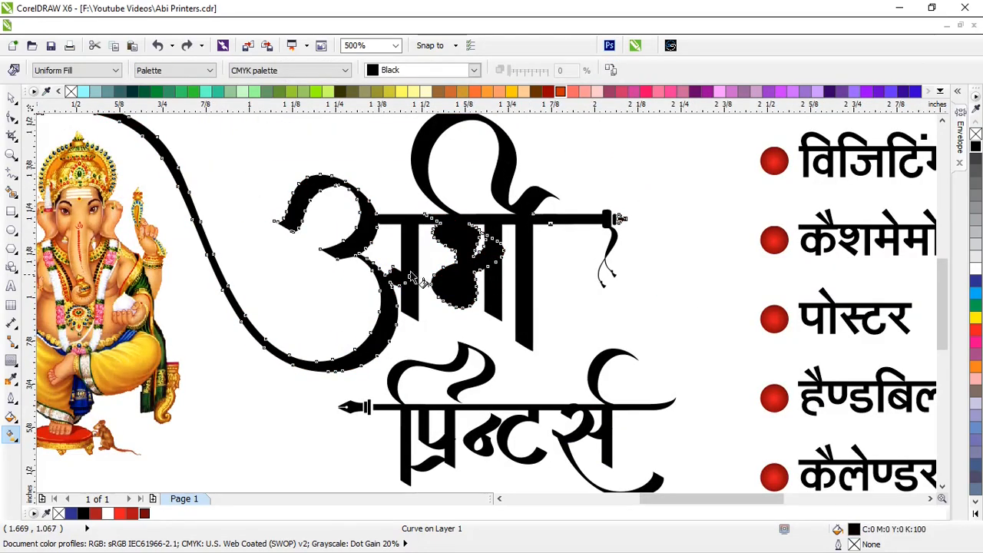
left_click(12, 98)
scroll(441, 259, "down", 2)
left_click(408, 247)
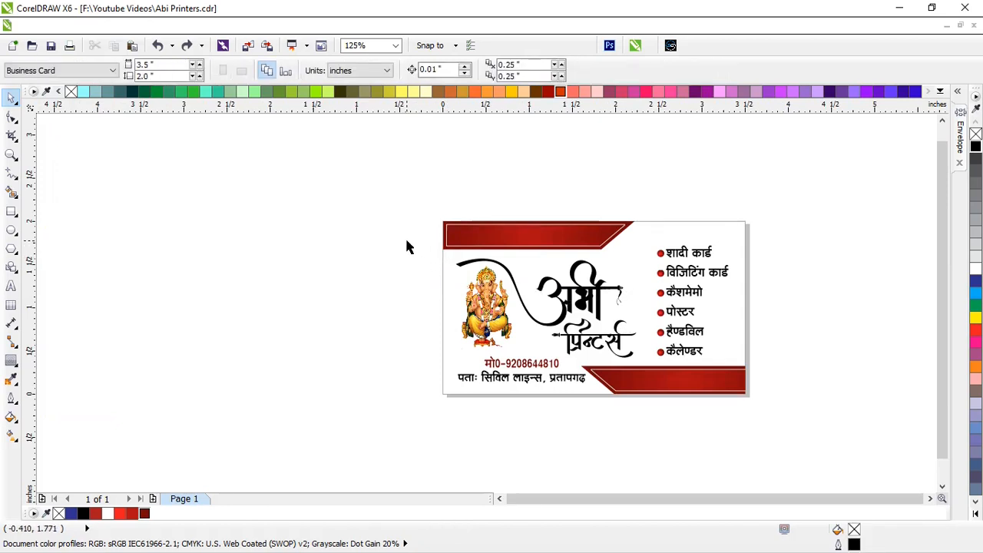
Select all logo pieces, break them apart and colour them dark red
left_click_drag(408, 247, 639, 329)
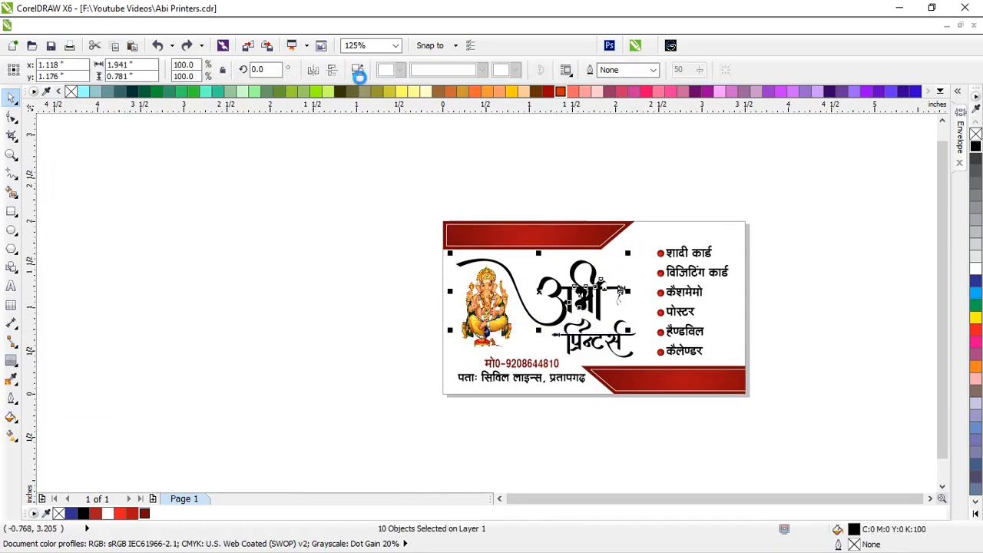
scroll(592, 303, "up", 2)
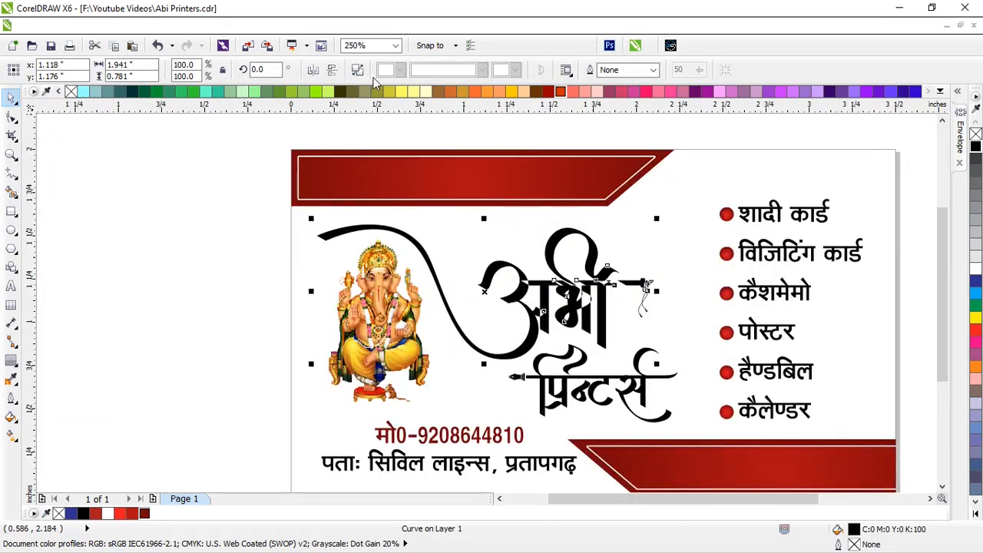
left_click(357, 70)
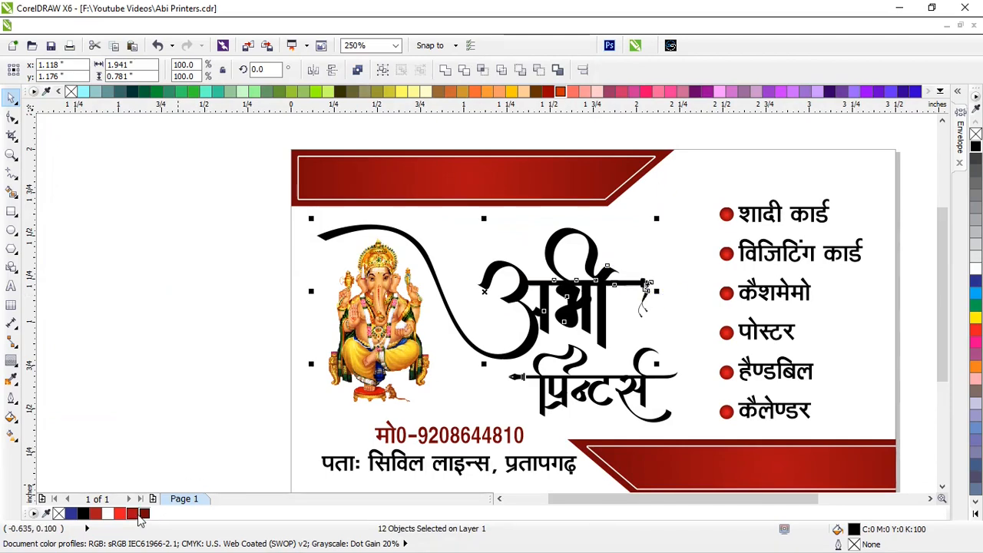
left_click(143, 514)
left_click(149, 342)
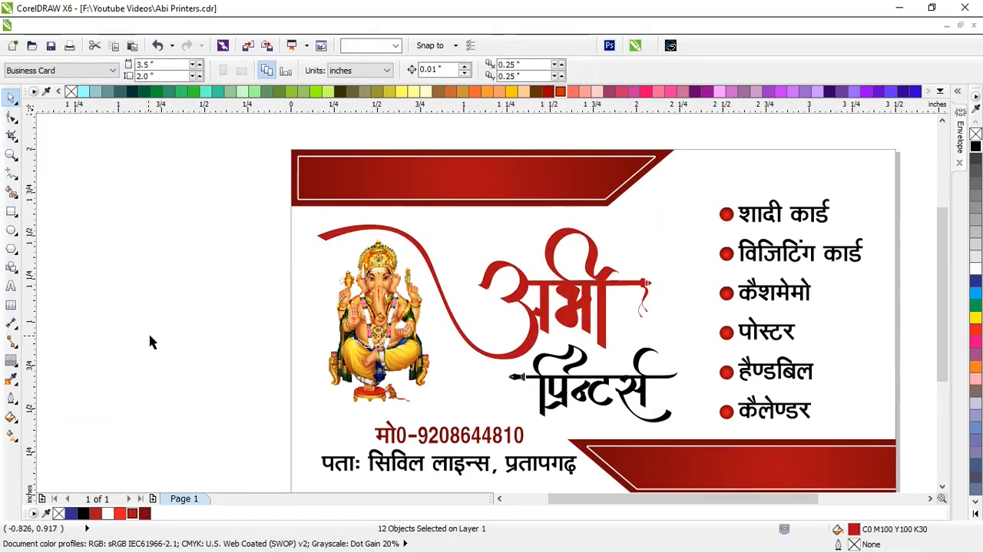
Fill the two small inner pieces of भी with white
left_click(555, 296)
left_click_drag(555, 295, 583, 295)
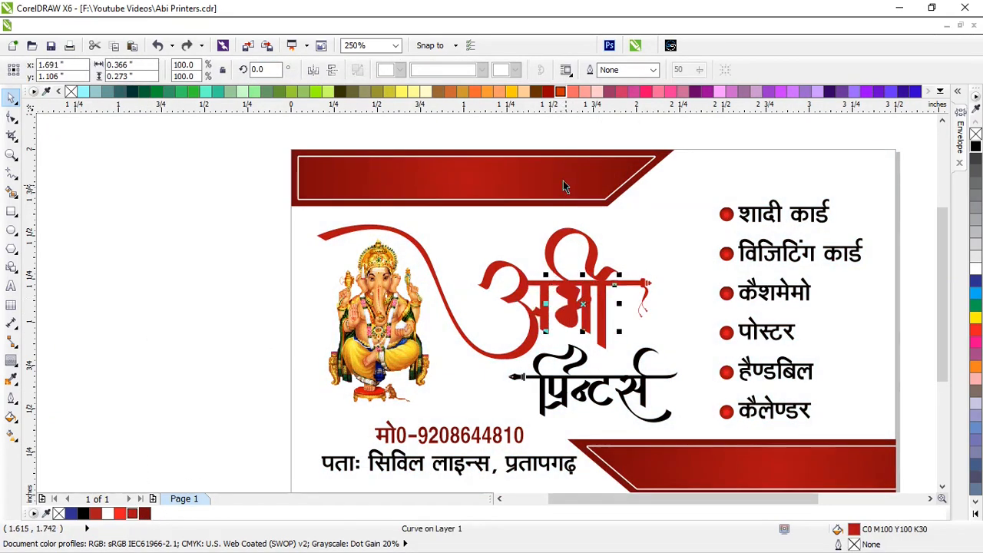
left_click_drag(546, 135, 588, 336)
key("Escape")
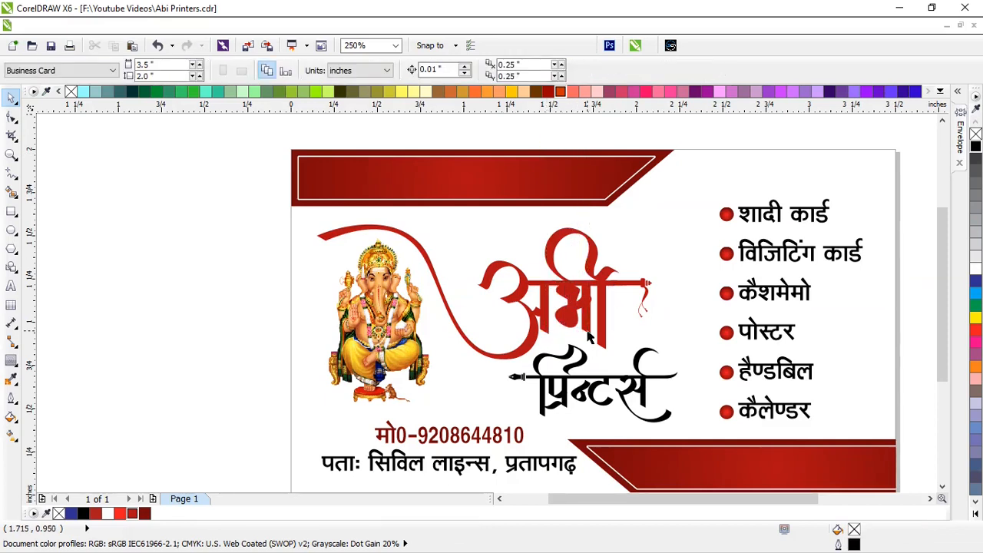
key("ctrl+z")
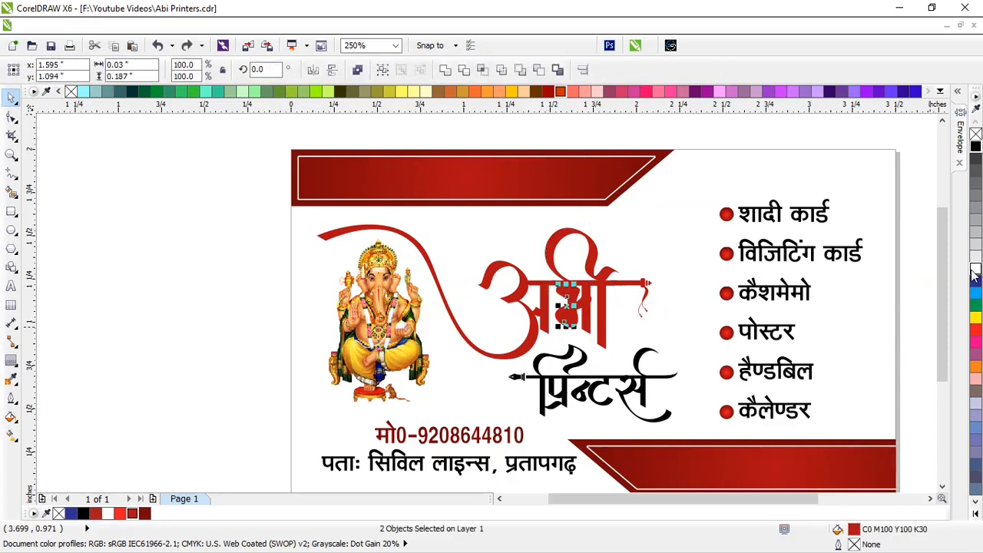
left_click(973, 271)
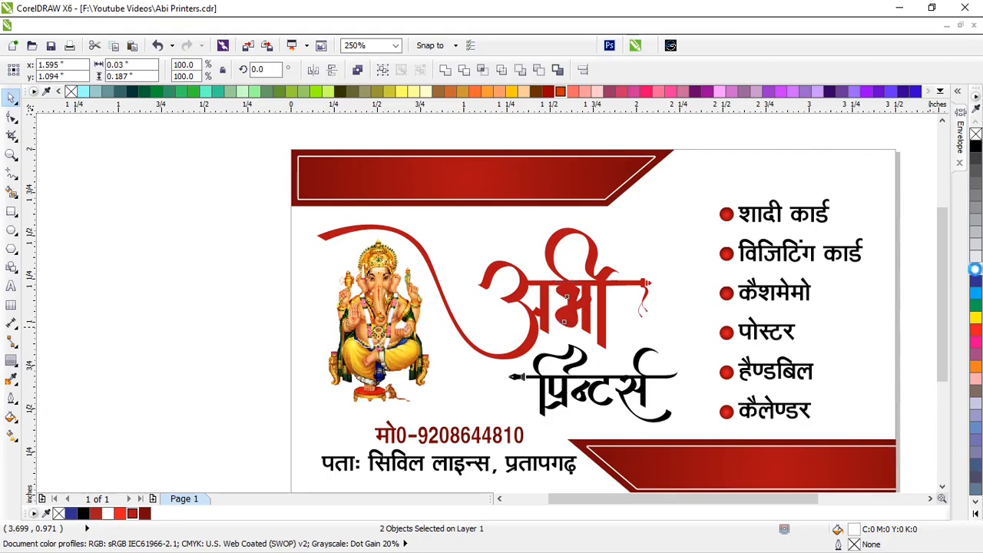
scroll(561, 307, "up", 2)
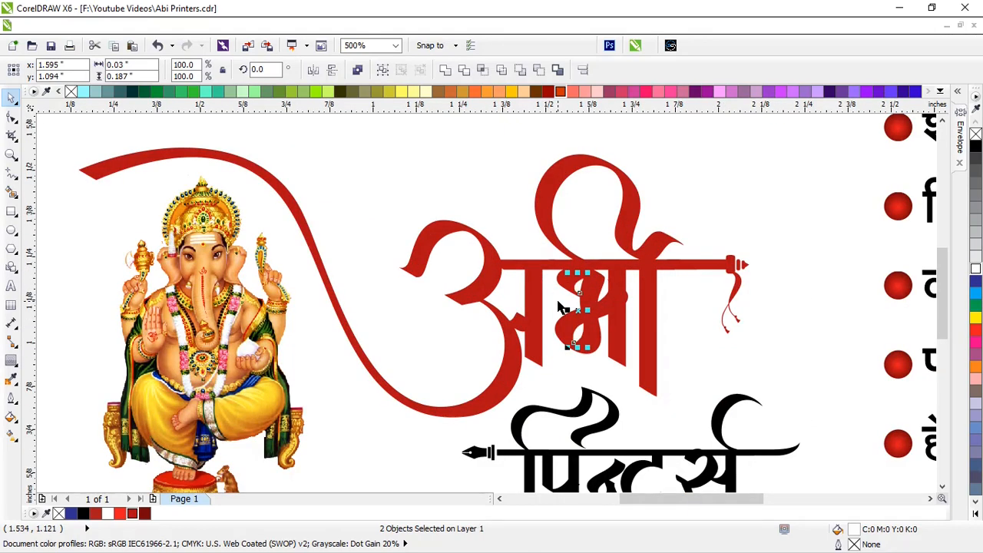
scroll(561, 307, "down", 2)
left_click(182, 290)
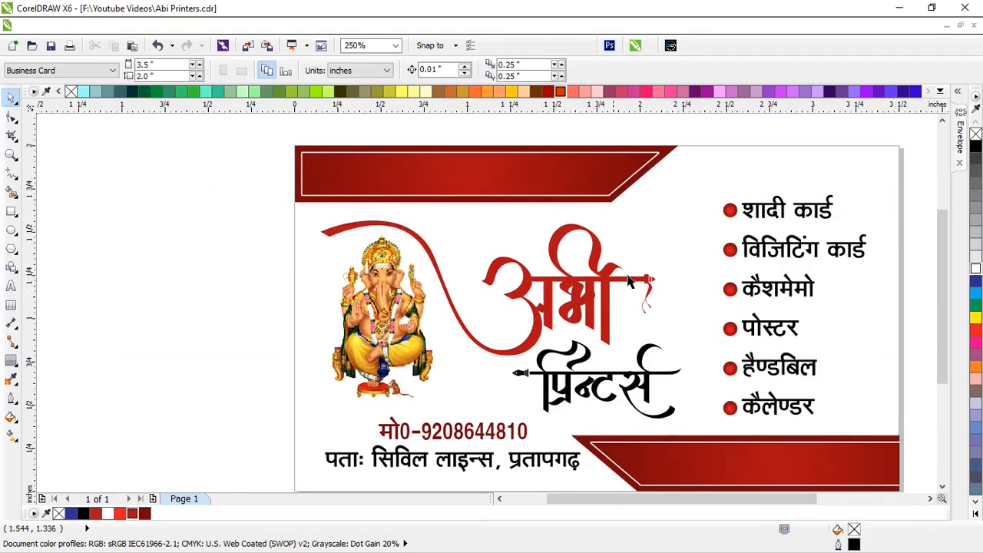
Zoom in to check the logo, zoom back out, and preview the card full-screen with F9
scroll(569, 286, "up", 4)
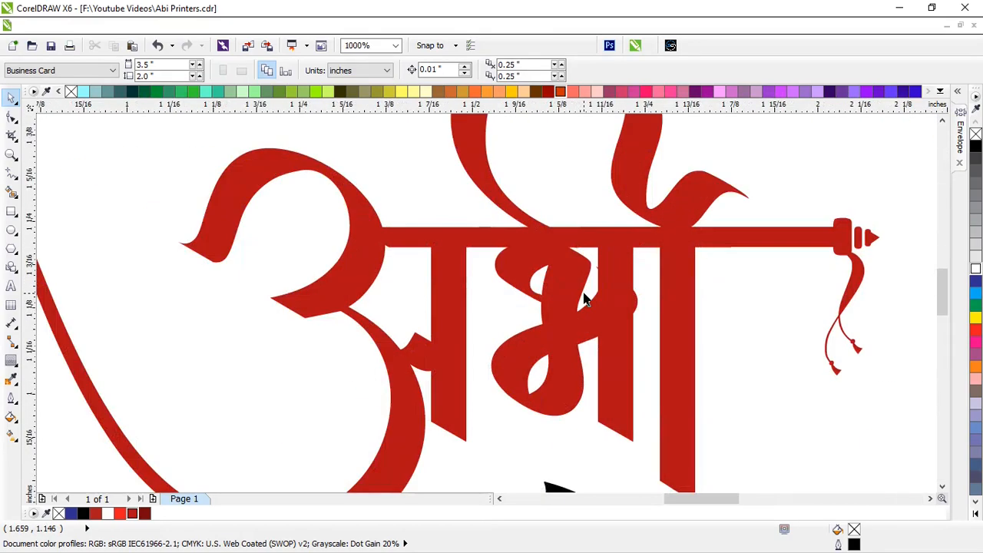
scroll(584, 298, "down", 4)
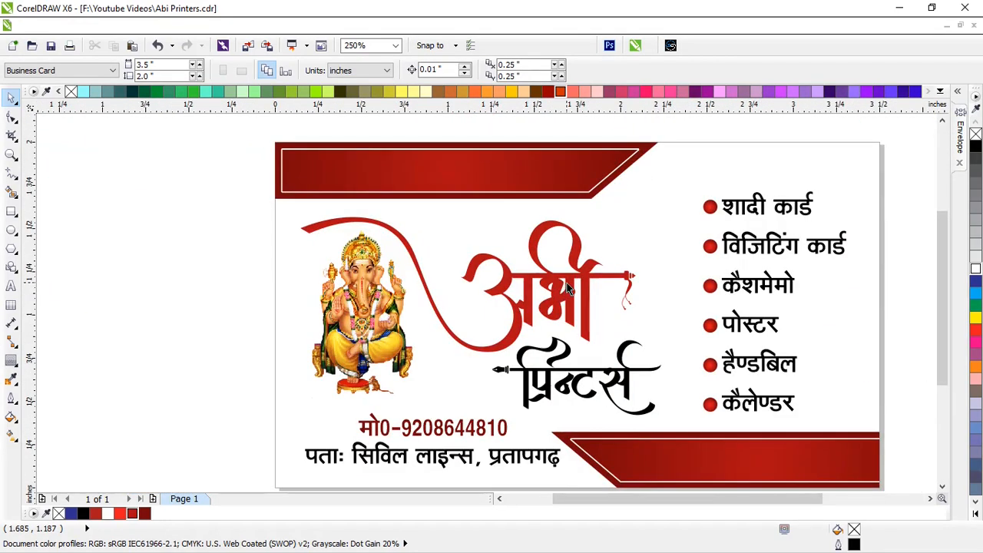
scroll(569, 288, "down", 2)
scroll(536, 286, "up", 2)
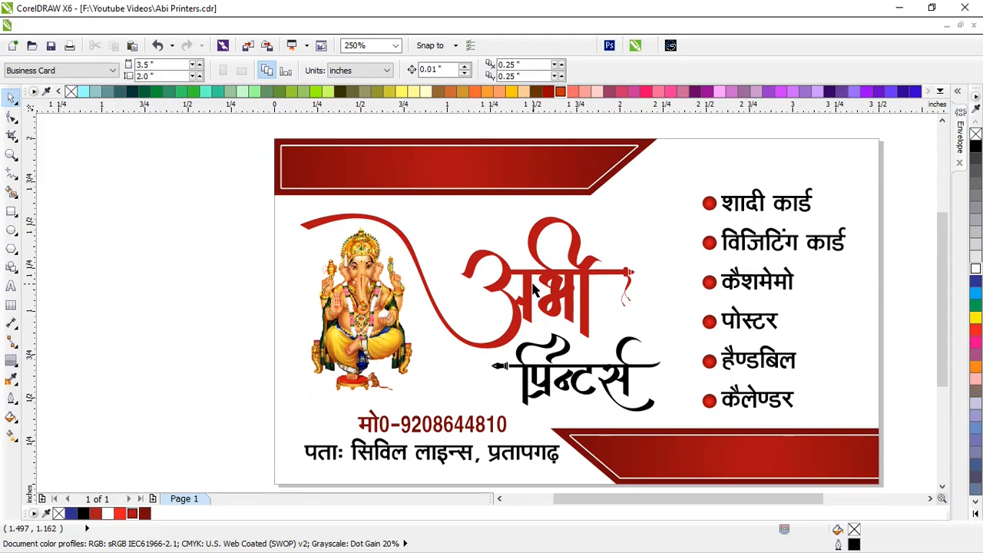
scroll(533, 285, "up", 1)
key("F9")
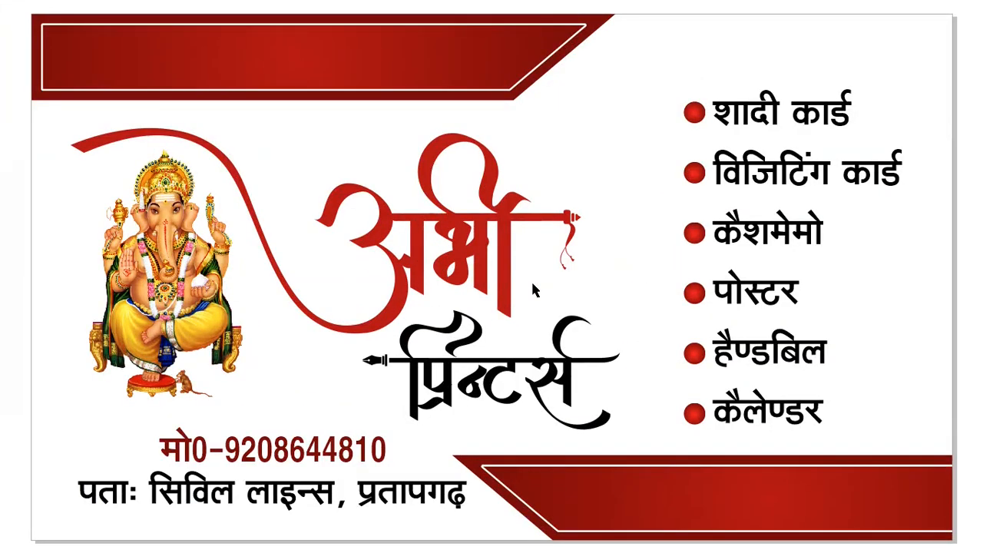